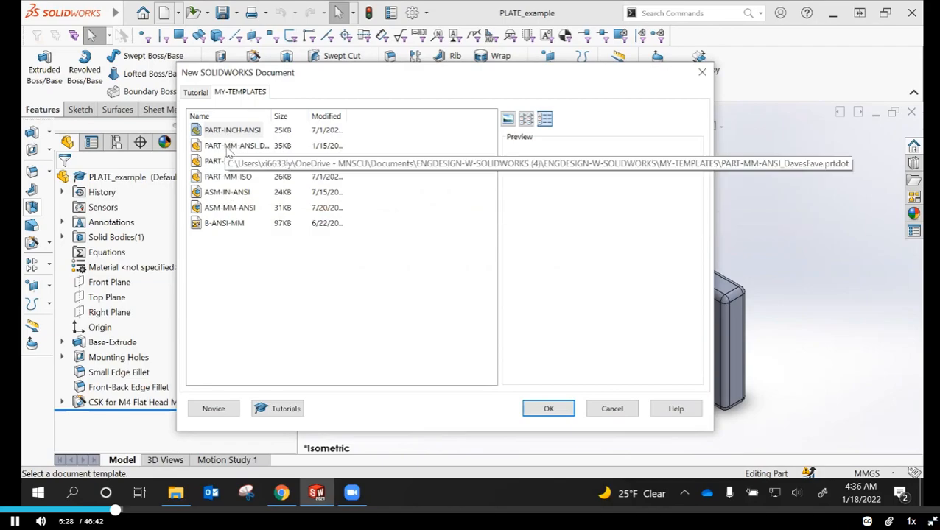
Create a new part from the 25KB PART-MM-ANSI_D... template in MY-TEMPLATES
click(236, 162)
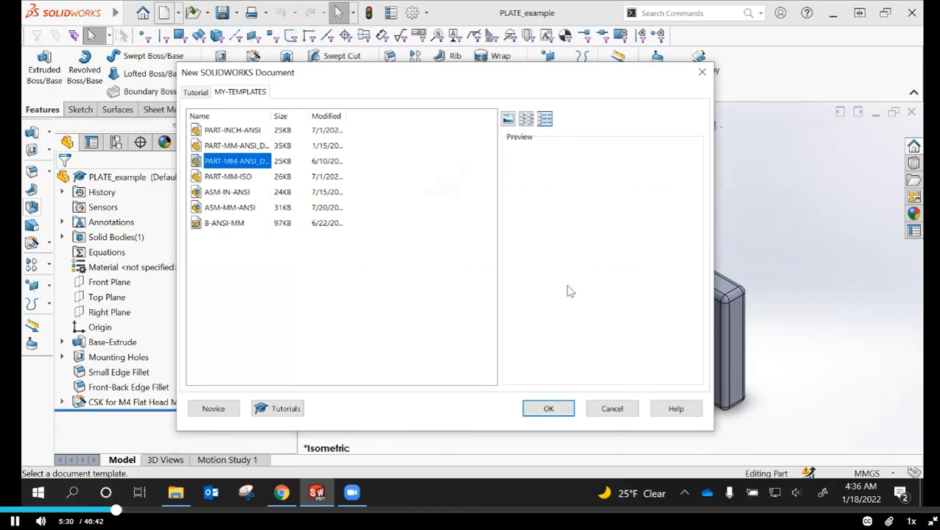
click(548, 408)
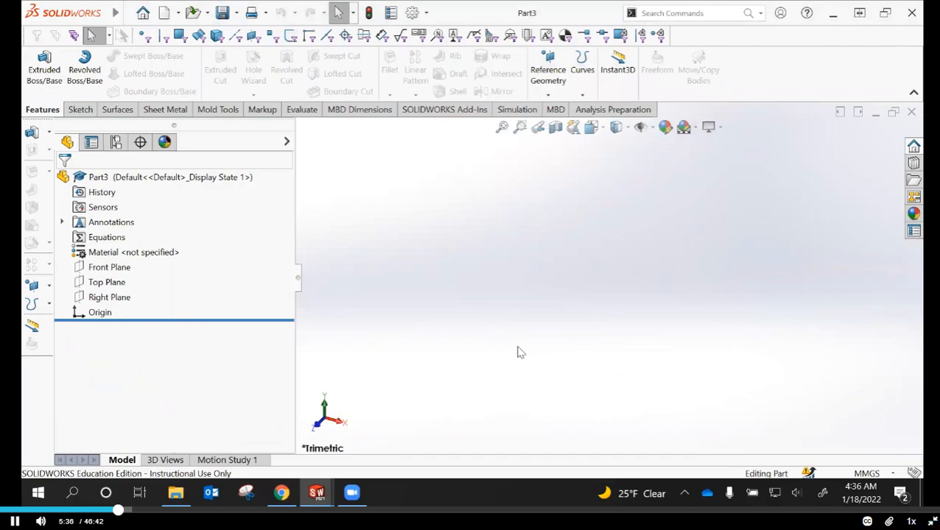
Set the document's basic length units to display no decimals, keeping the MMGS unit system
click(429, 14)
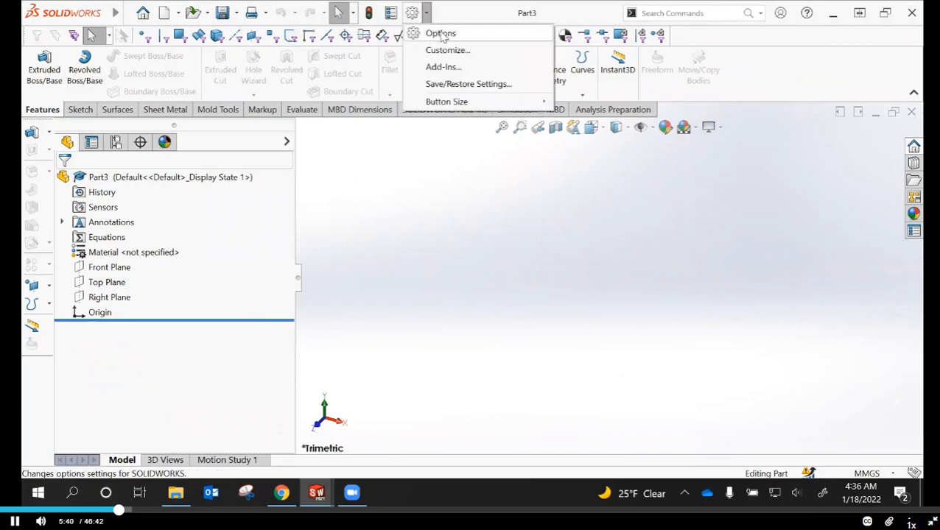
click(436, 34)
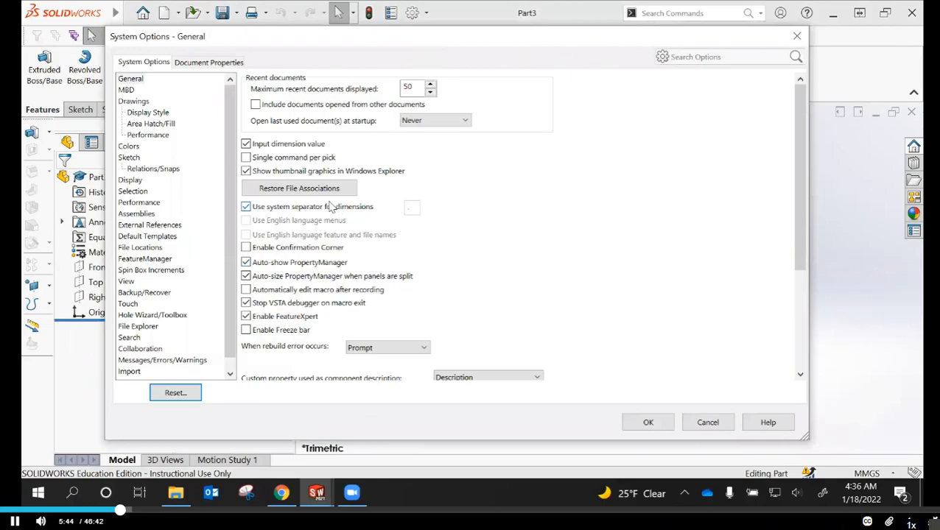
click(197, 63)
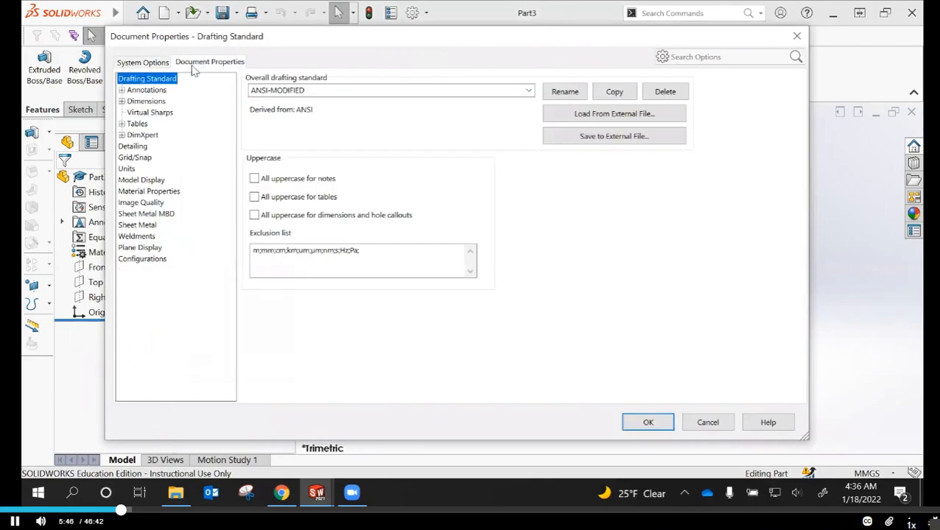
click(128, 170)
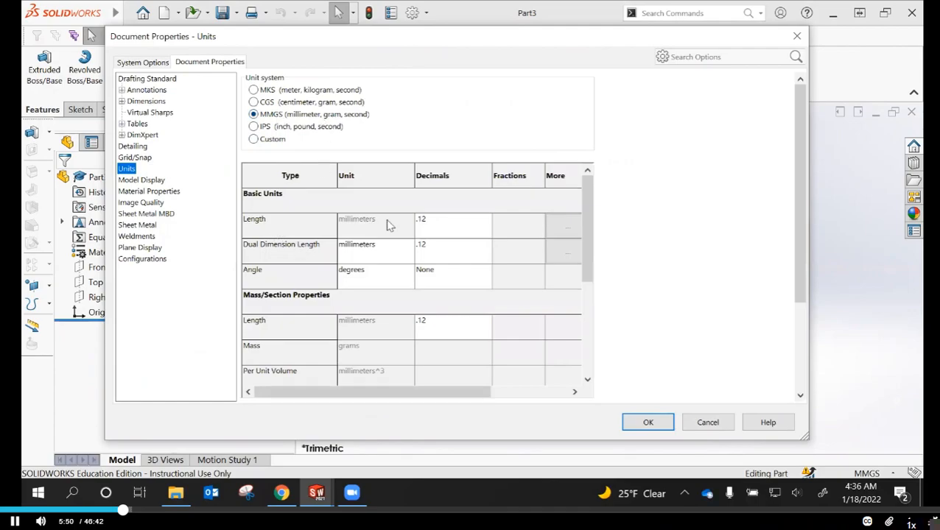
click(486, 222)
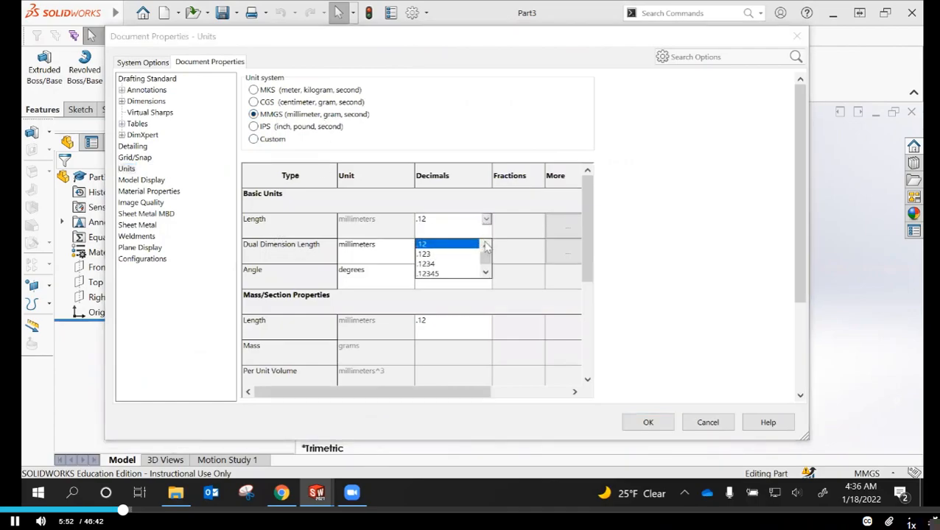
click(485, 245)
click(485, 245)
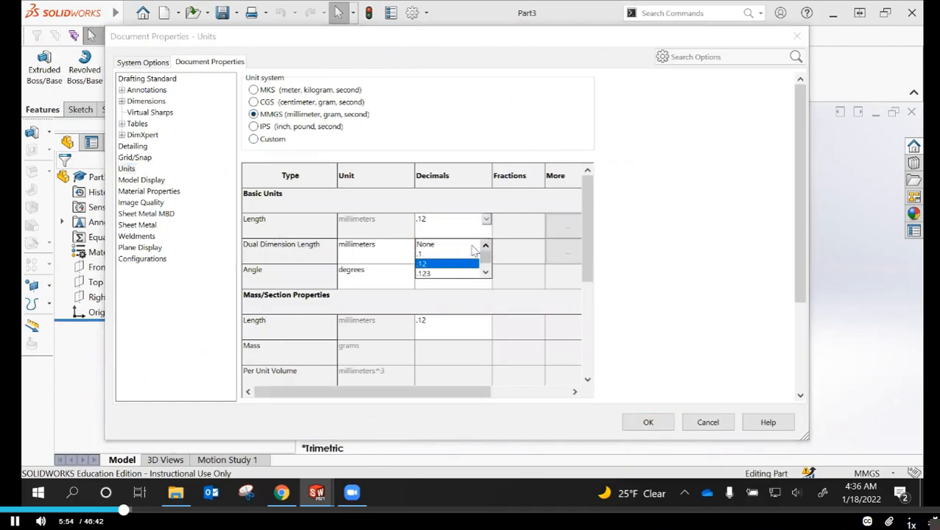
click(431, 244)
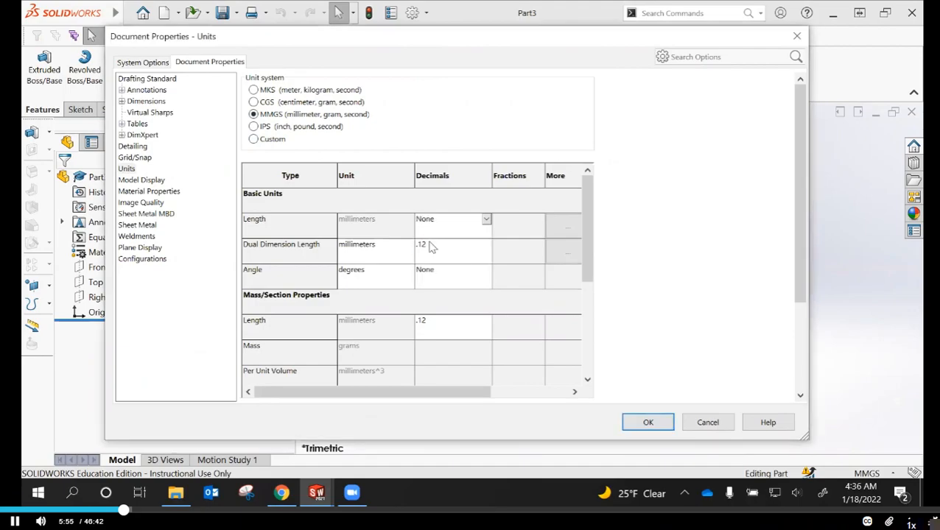
click(647, 424)
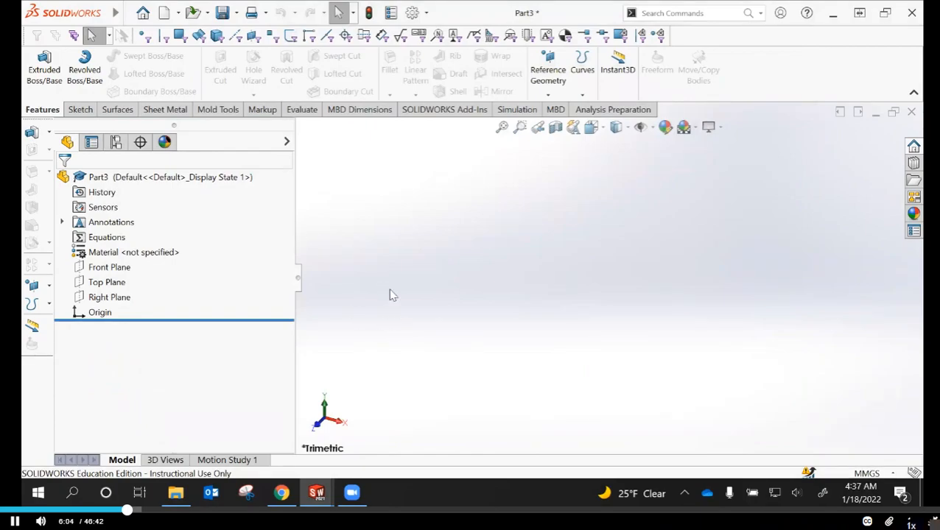
Begin saving the part under a new name in the PROJECTS_Spring2022 folder of 2022_Spring_ENGDESIGN-W-SOLIDWORKS 1250-55 in OneDrive Documents
click(237, 16)
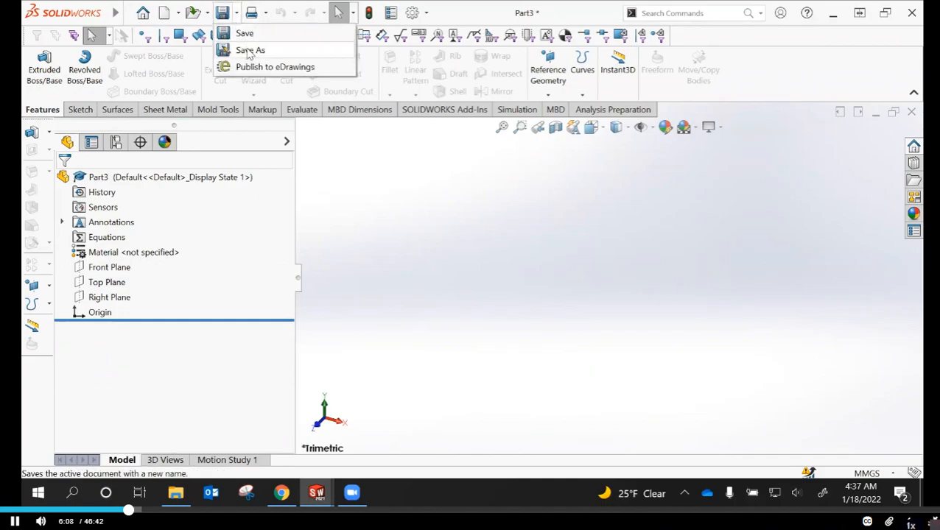
click(249, 51)
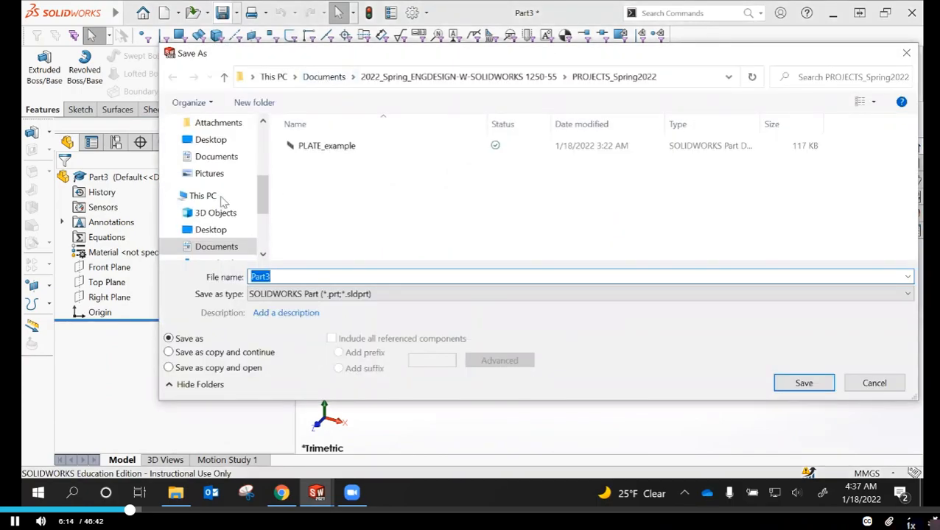
click(207, 156)
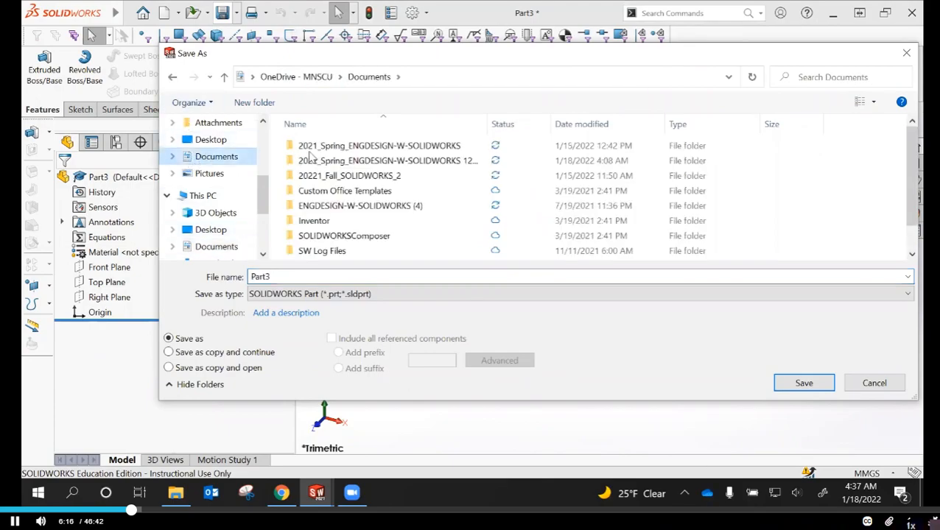
double_click(330, 161)
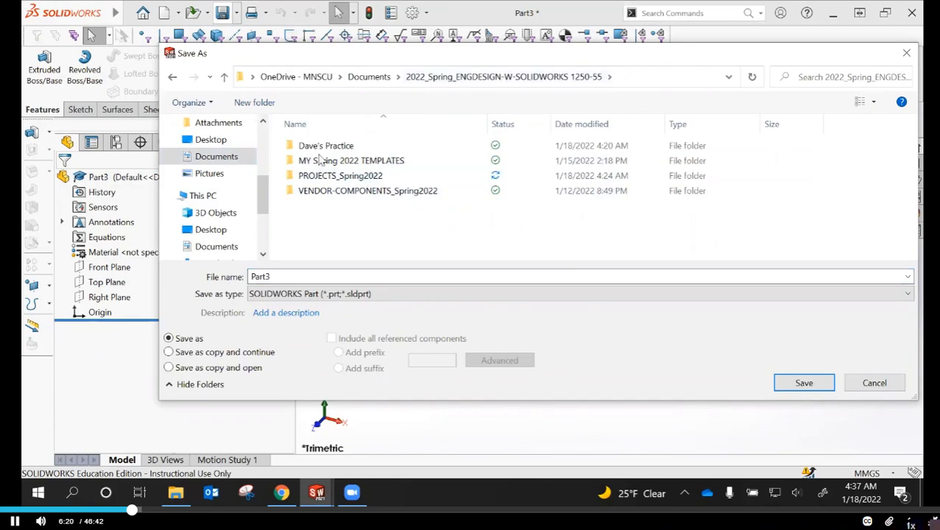
double_click(326, 177)
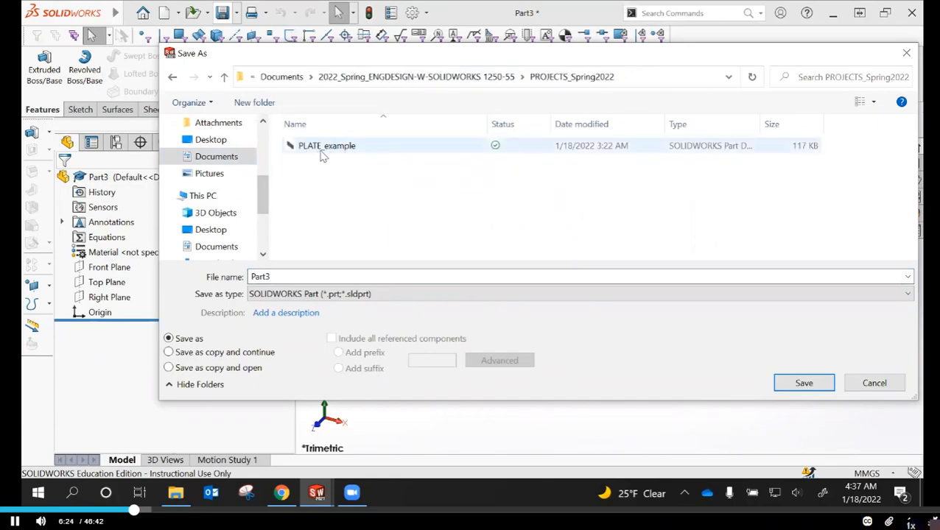
Enter PLATE in capital letters as the part's file name
double_click(284, 276)
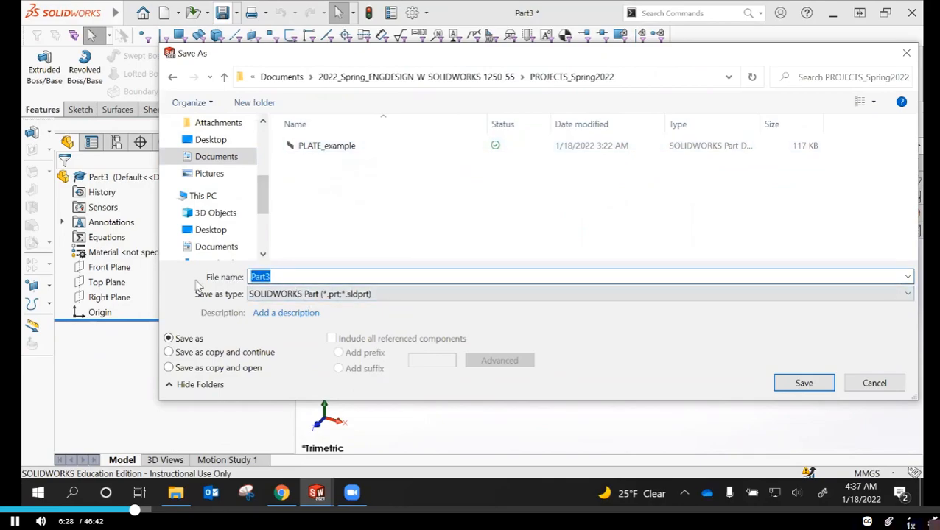
text(plate)
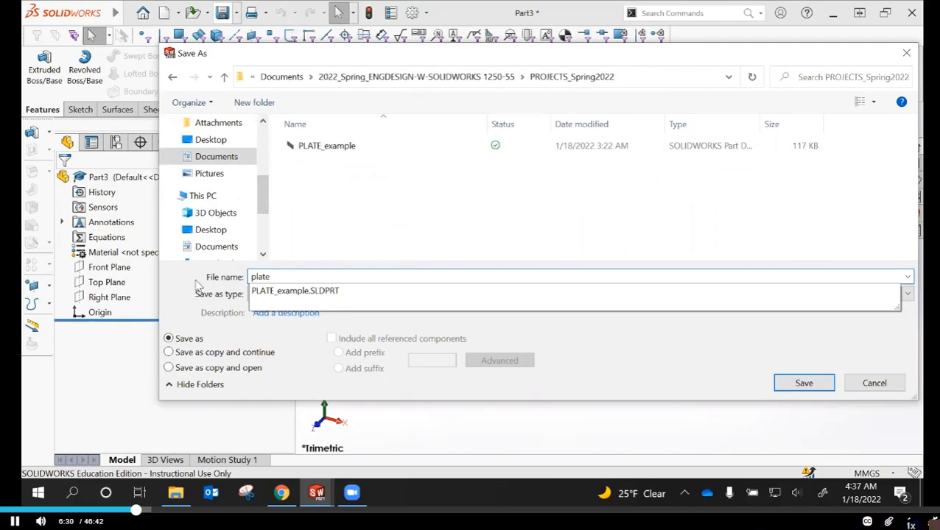
key(BackSpace)
key(BackSpace)
key(BackSpace)
key(BackSpace)
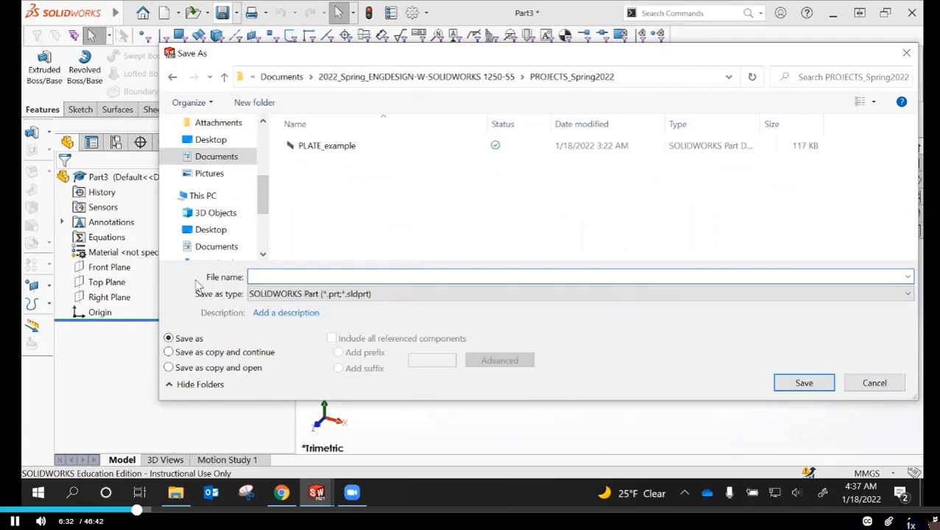
text(PLATE)
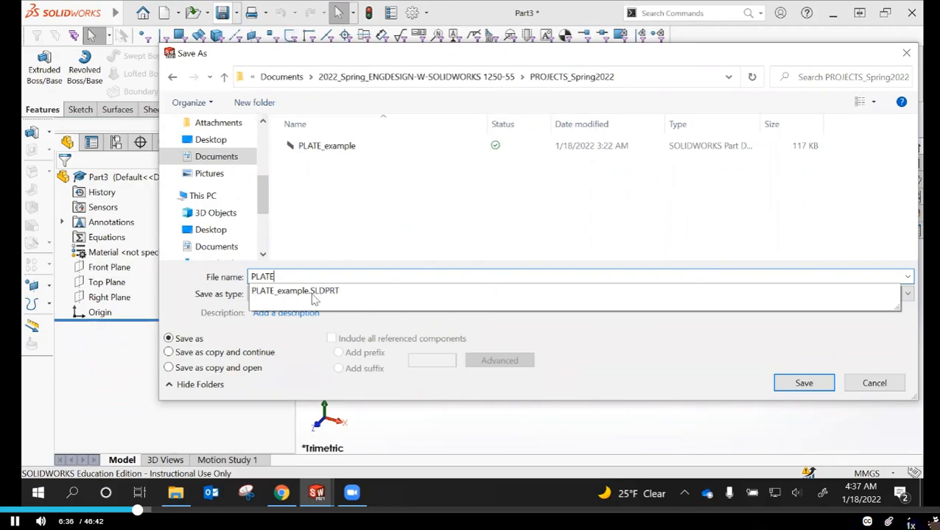
click(433, 235)
Add the description "PLATE 56MM x 22MM" and save the part file
click(280, 314)
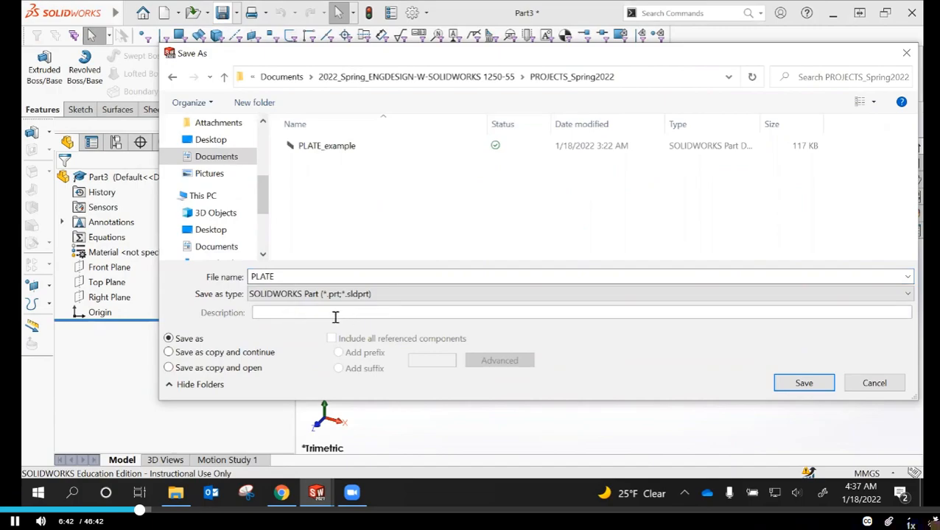
text(PLATE 56MM x)
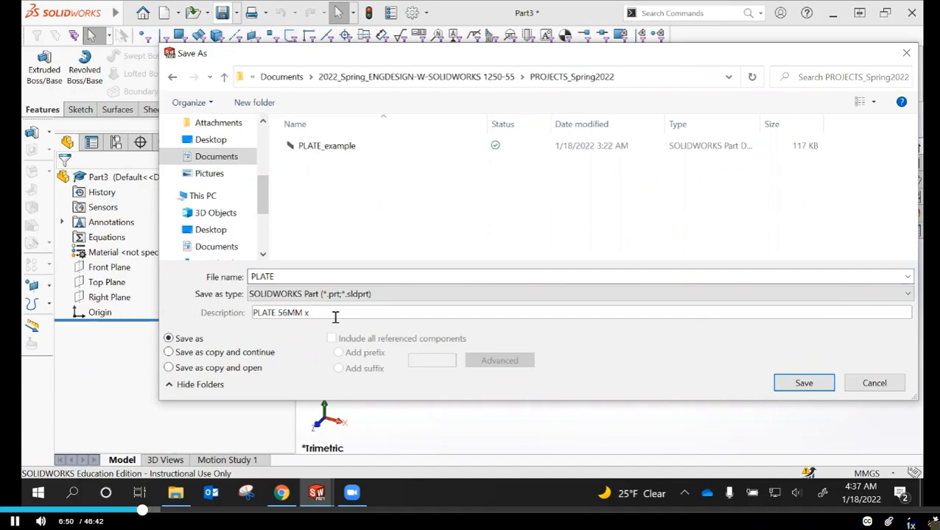
text( 22MM)
click(806, 389)
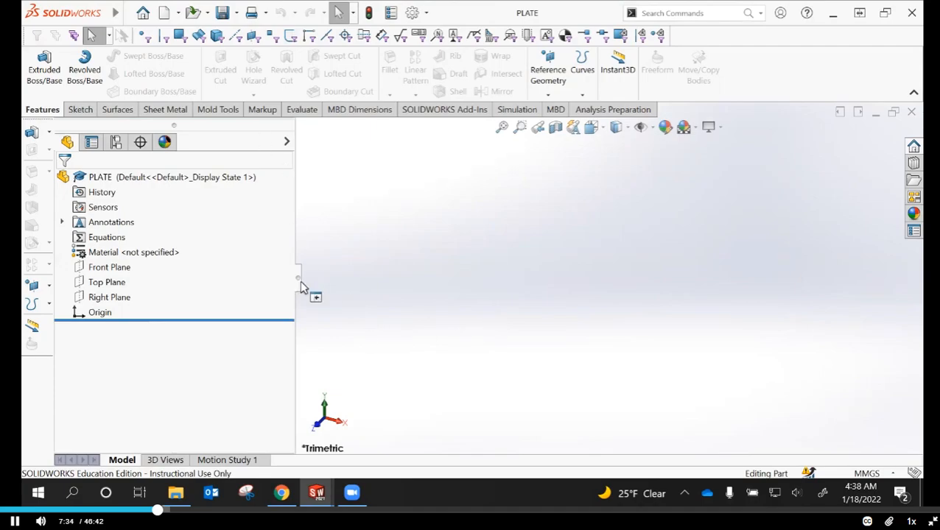
Sketch a center rectangle about 126 by 90 mm on the Front Plane, with its lower-left corner on the origin
right_click(104, 270)
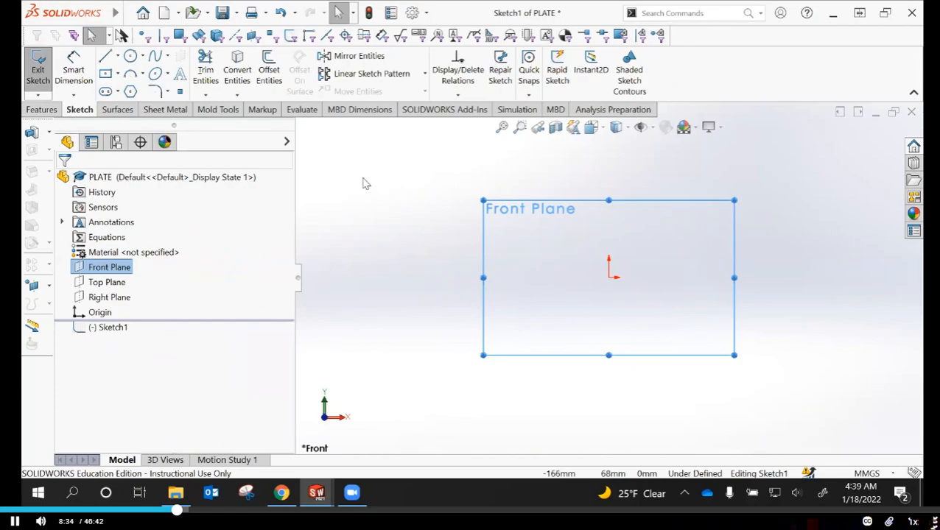
click(107, 76)
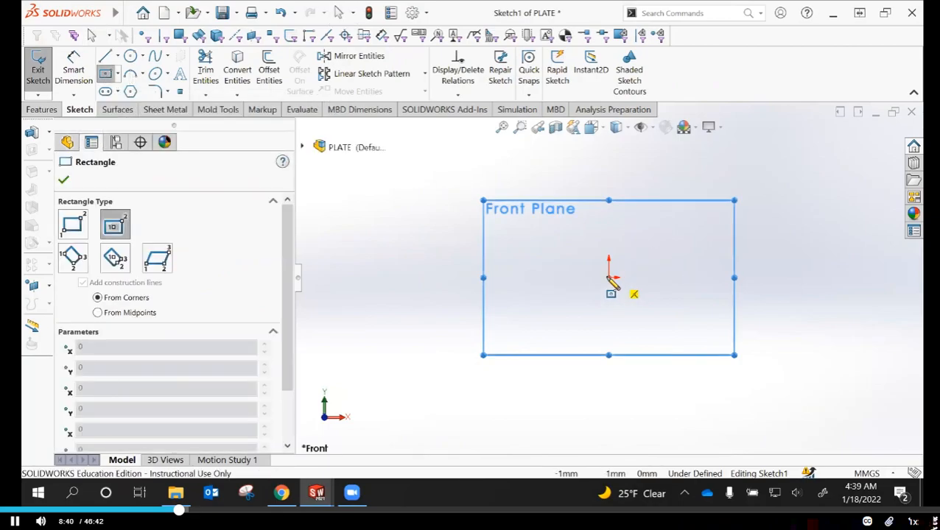
click(698, 216)
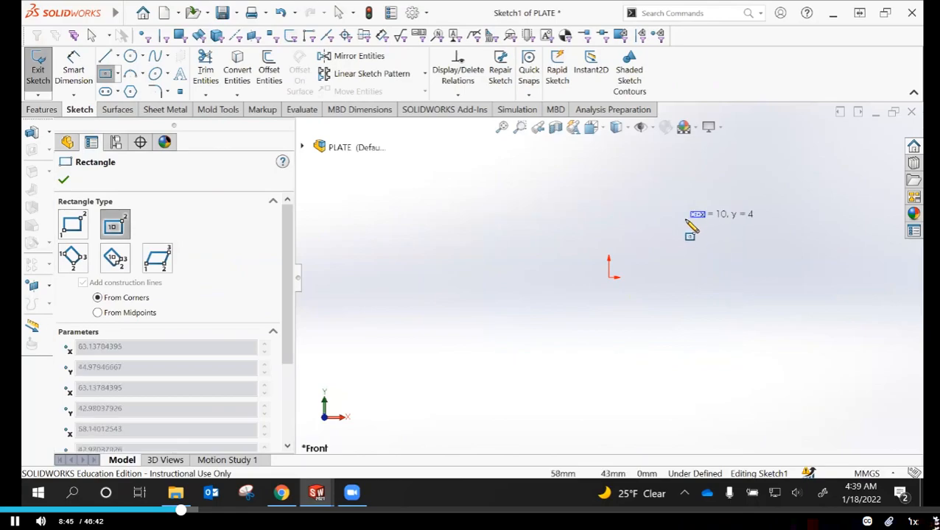
click(610, 277)
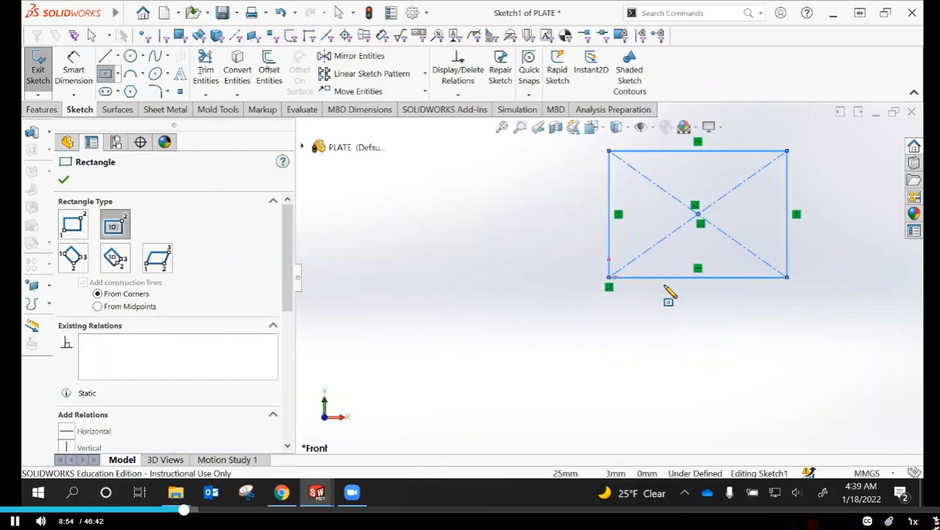
right_click(473, 246)
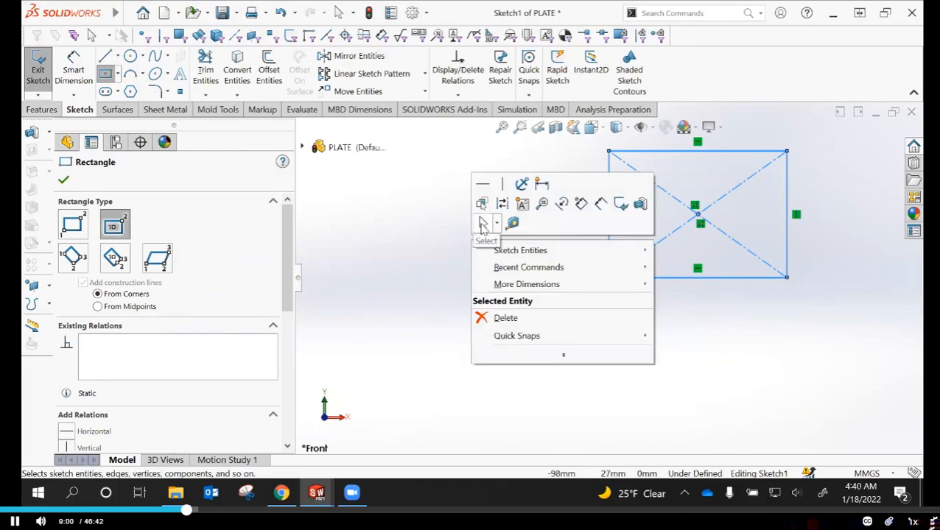
click(496, 224)
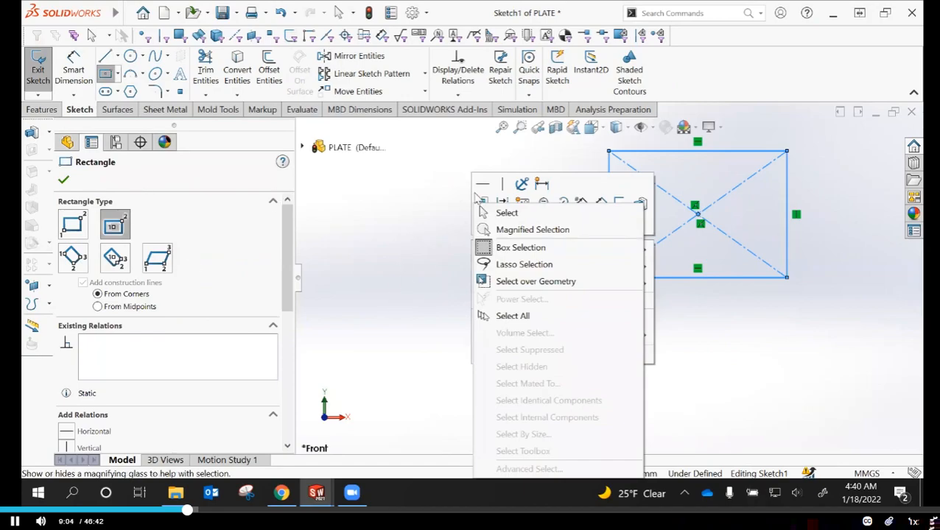
click(489, 214)
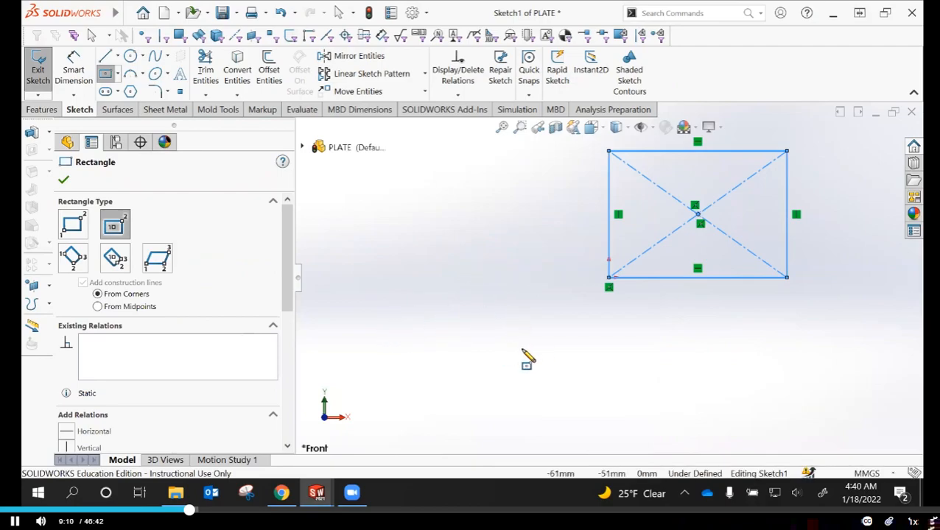
key(Escape)
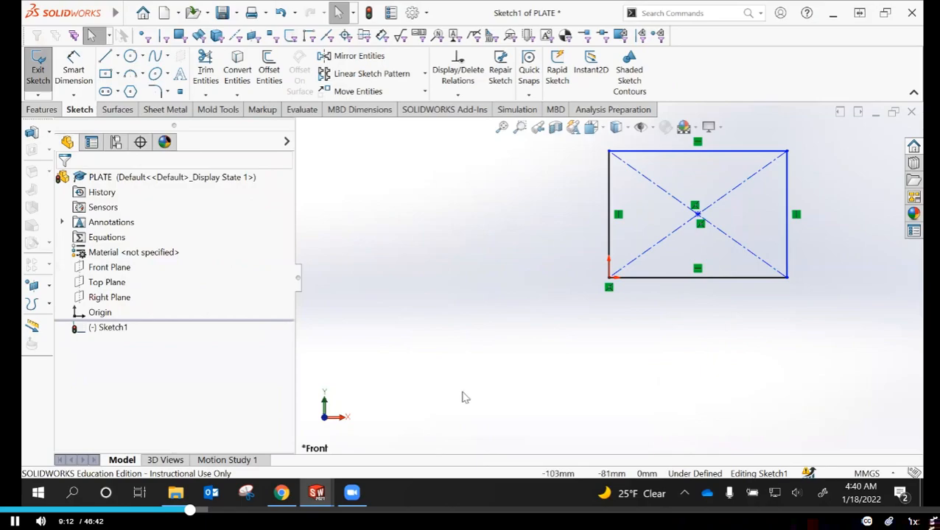
Hide the sketch relations of the rectangle and show them again
scroll(463, 392, up, 3)
scroll(737, 225, down, 3)
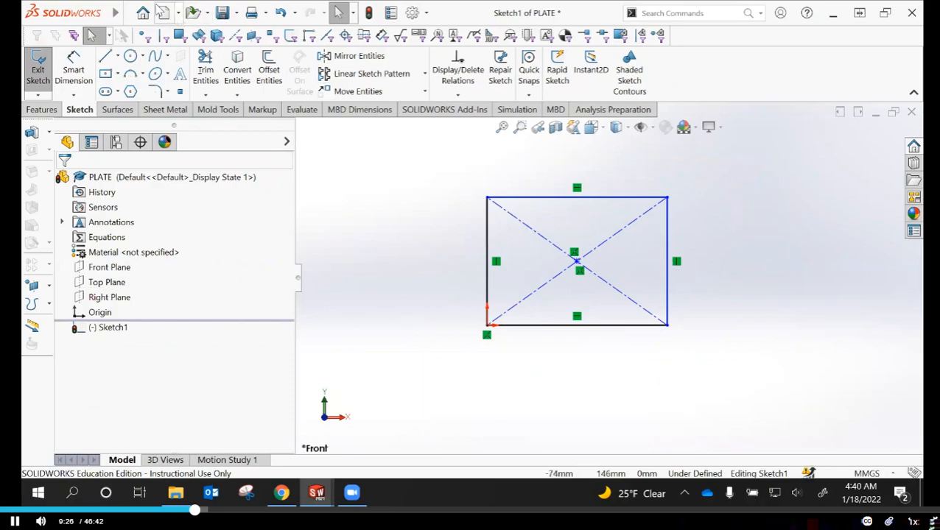
click(129, 12)
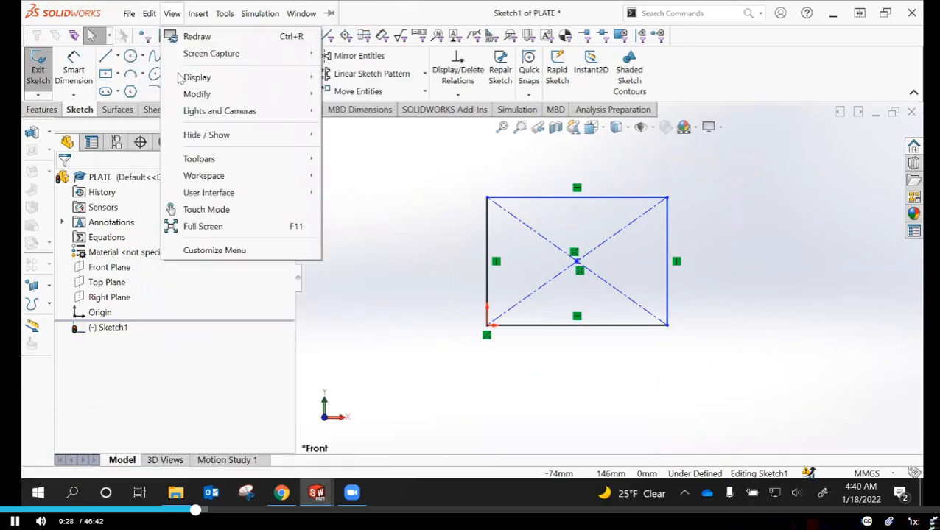
mouse_move(206, 134)
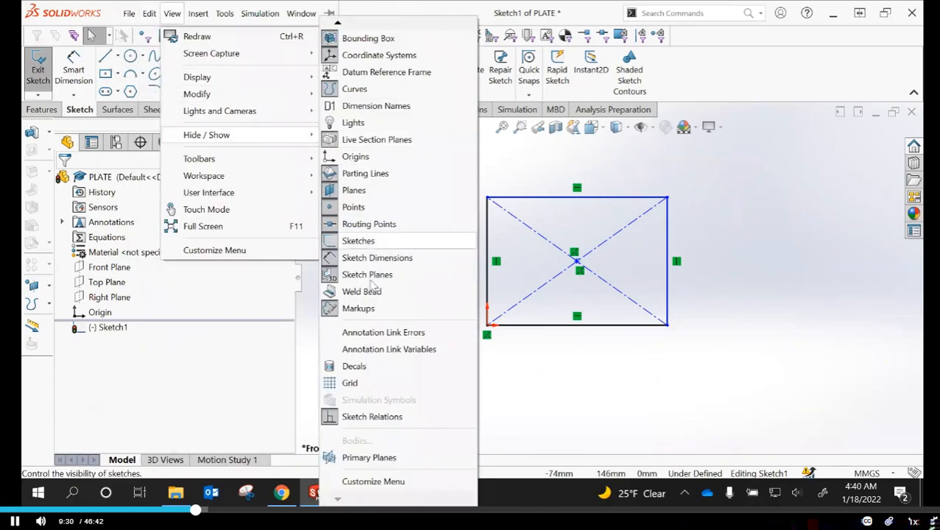
click(357, 417)
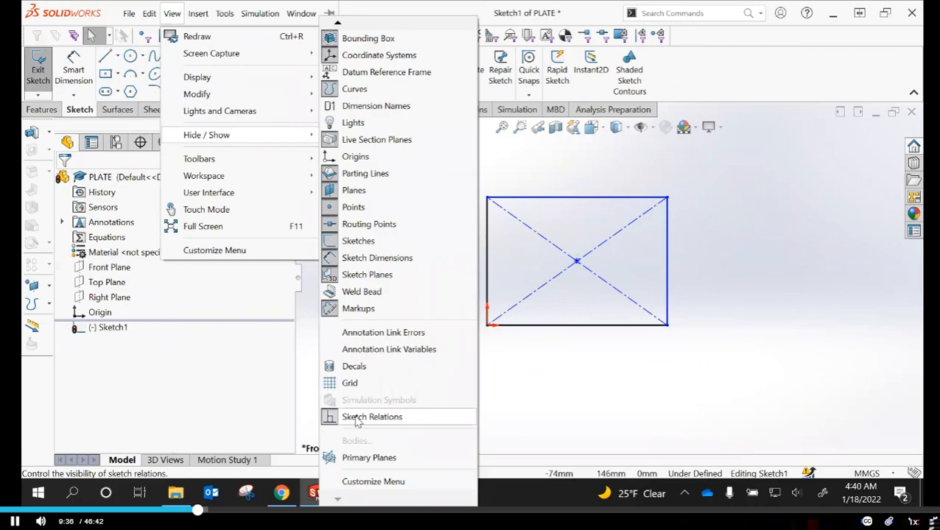
click(356, 418)
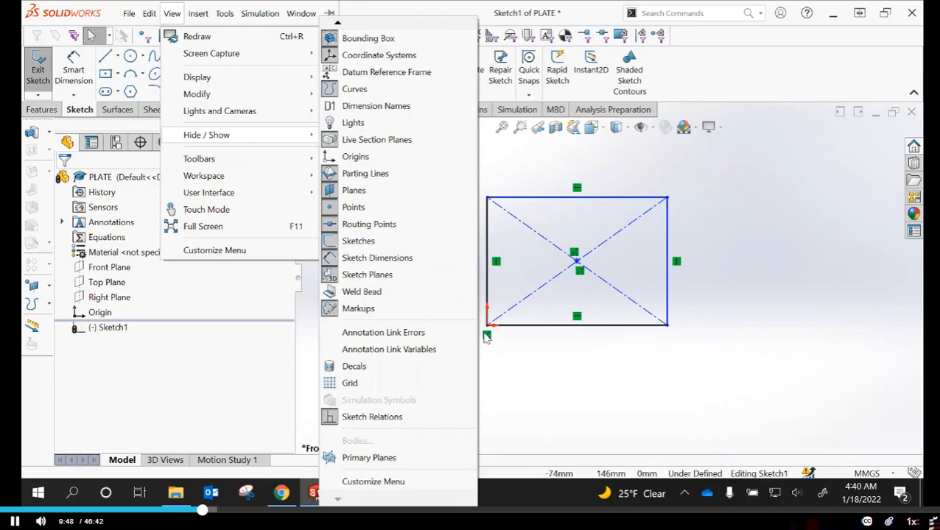
Turn off the display of sketch relations for the rectangle
click(580, 272)
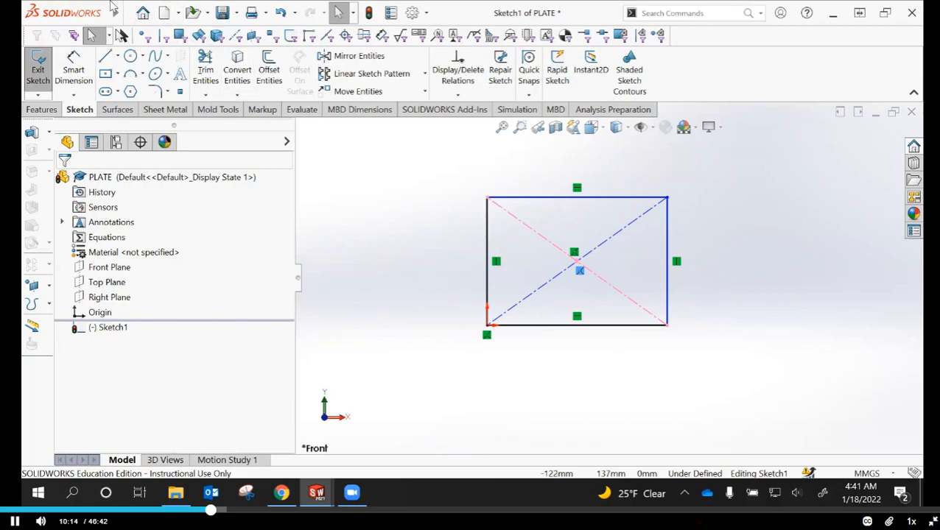
click(176, 14)
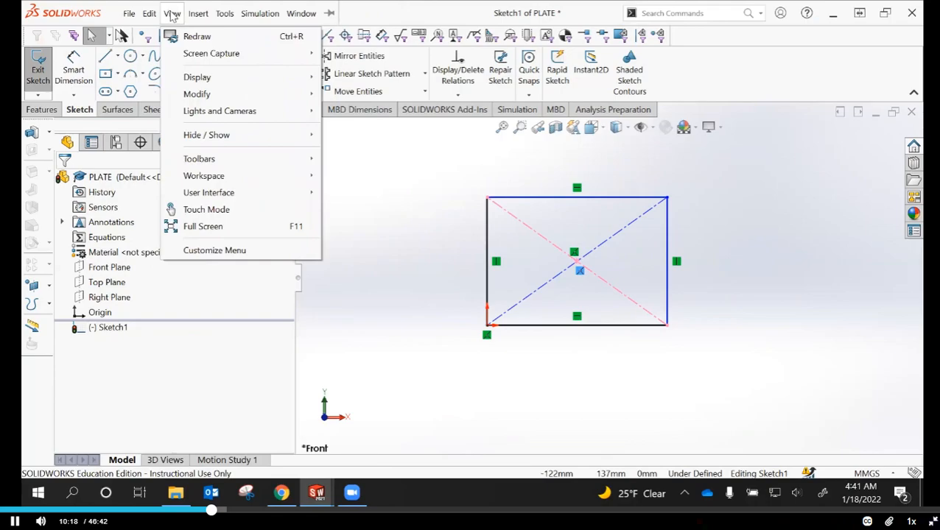
mouse_move(197, 136)
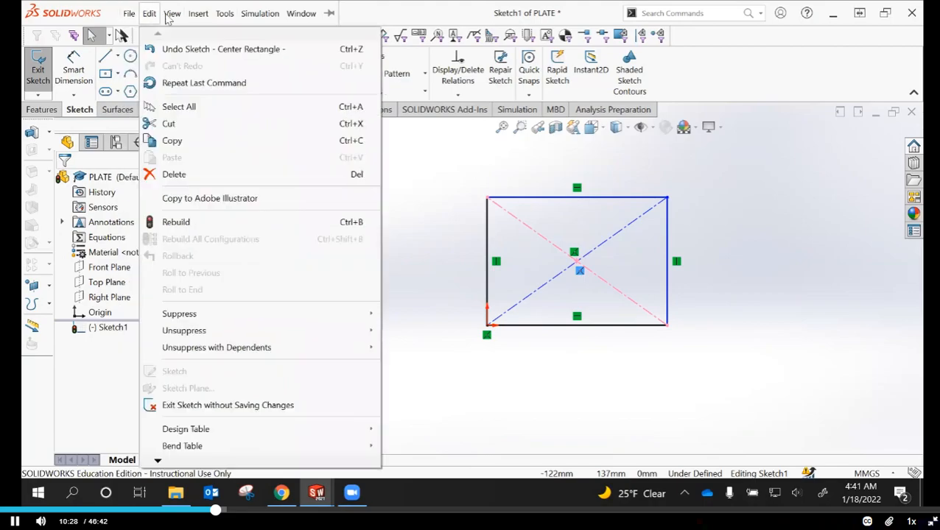
mouse_move(298, 140)
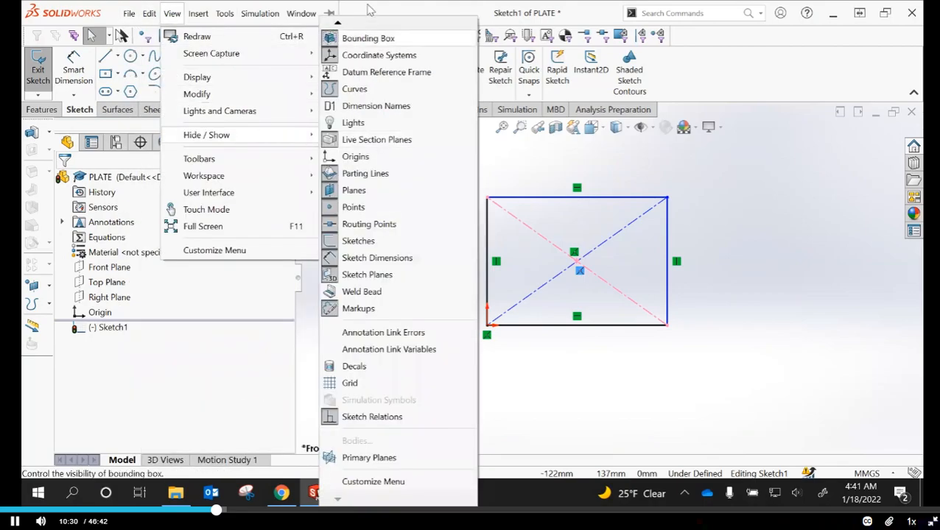
click(339, 23)
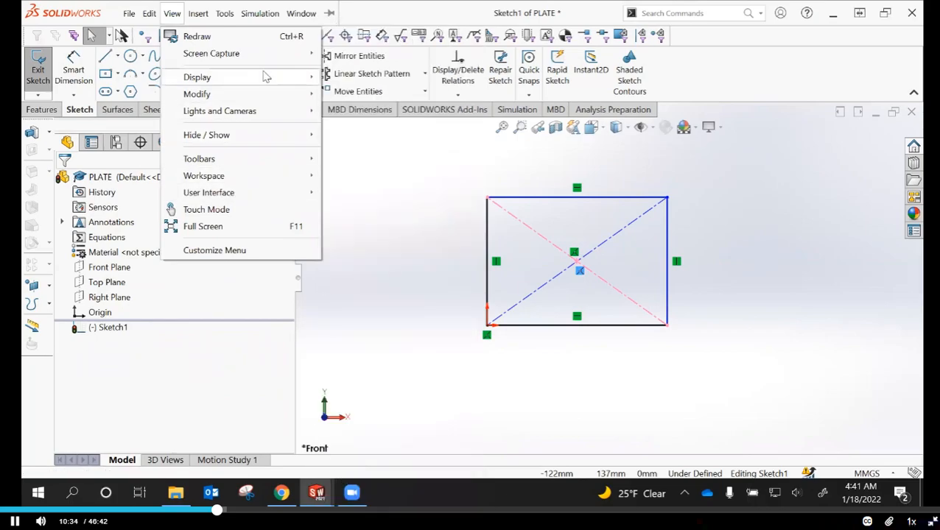
mouse_move(257, 137)
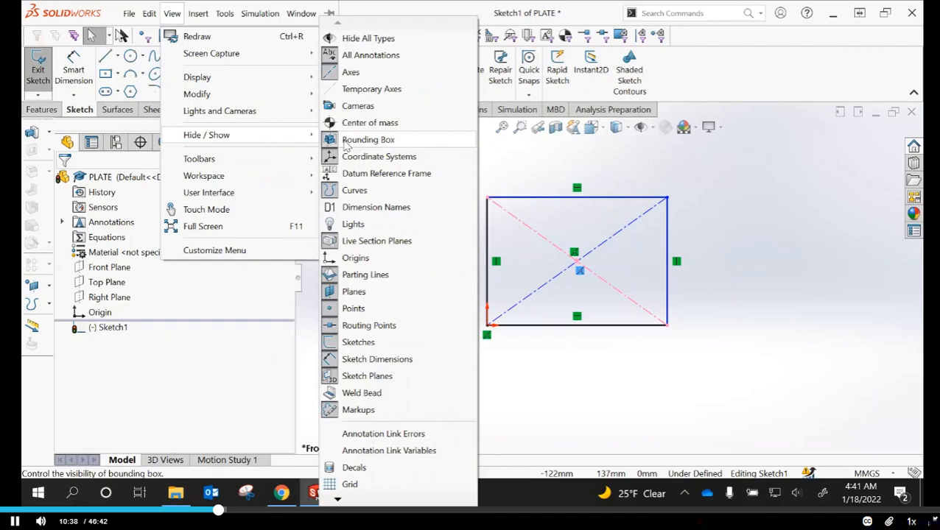
mouse_move(340, 499)
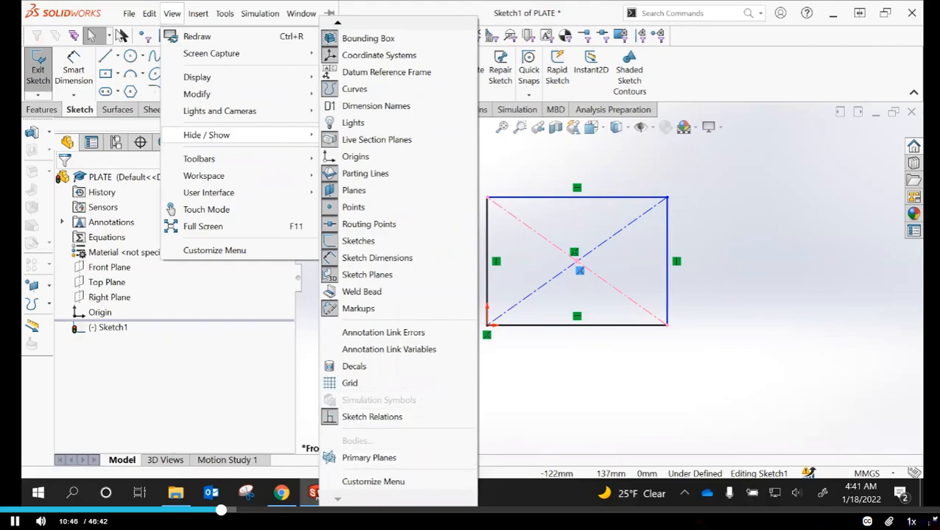
click(361, 418)
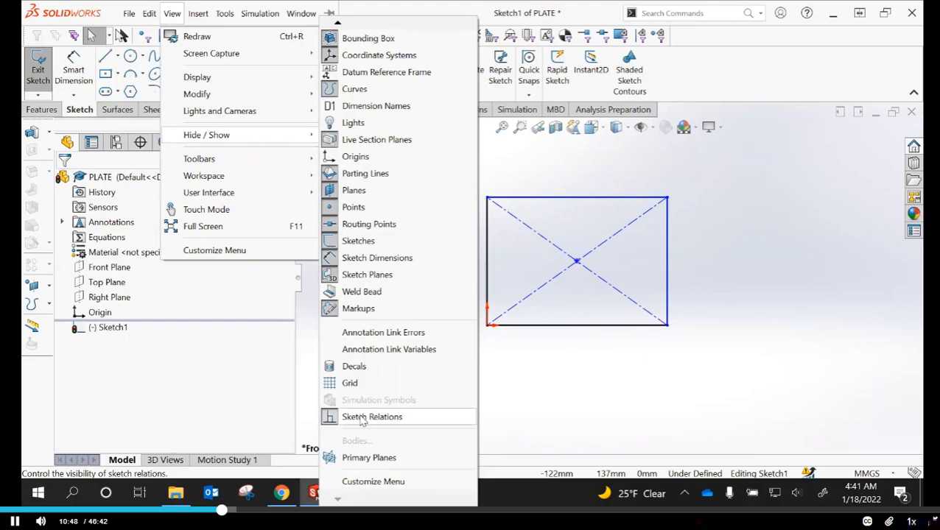
click(579, 377)
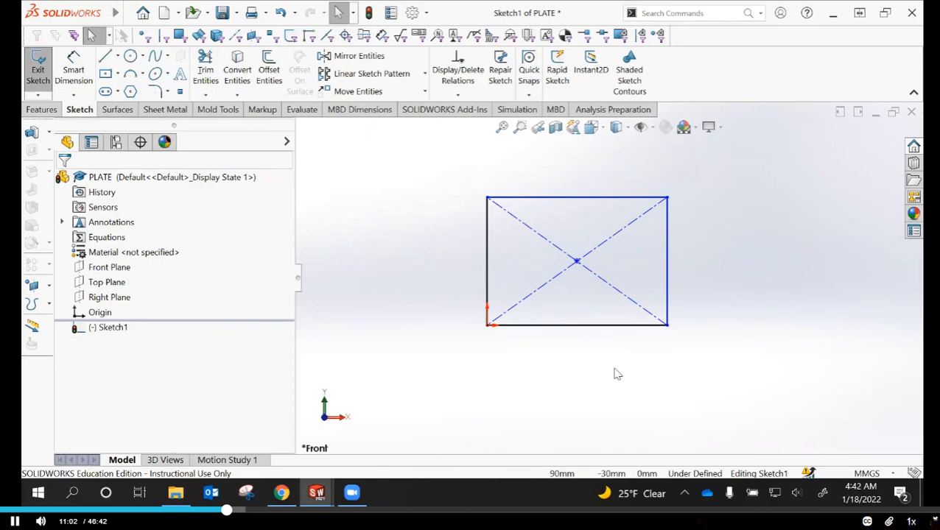
Dimension the rectangle's bottom horizontal line with Smart Dimension and set it to 56 mm
click(73, 68)
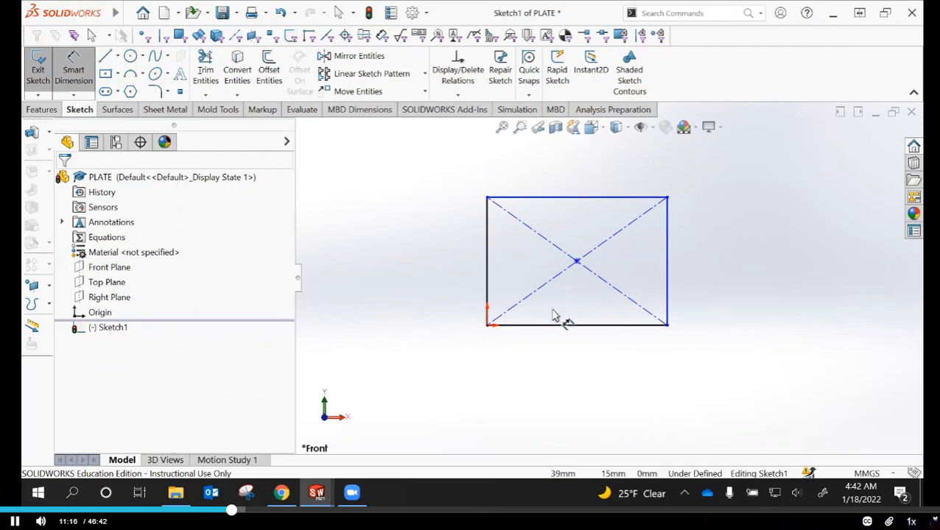
click(598, 328)
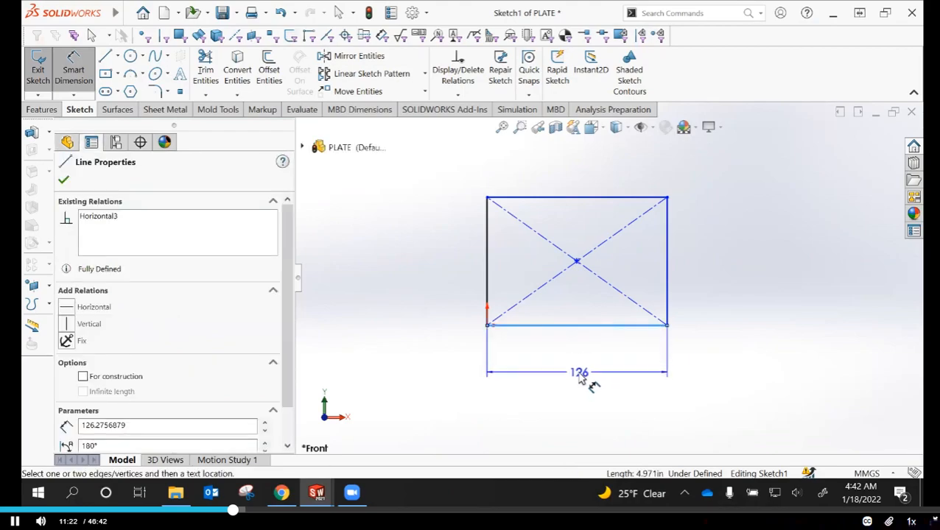
click(594, 388)
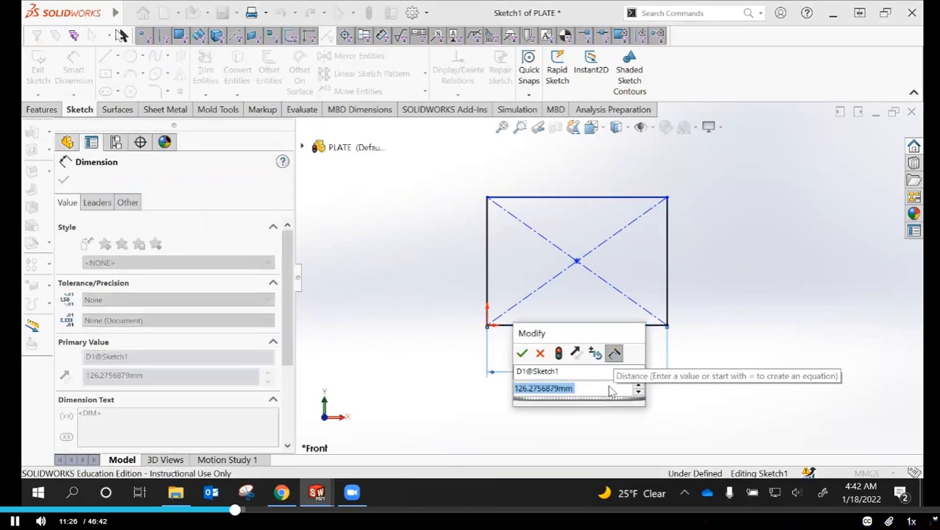
text(56)
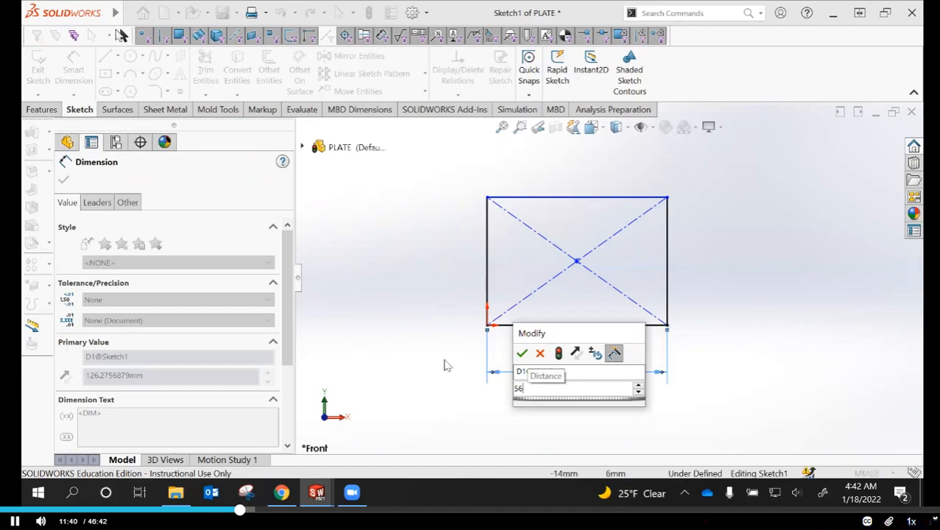
click(521, 353)
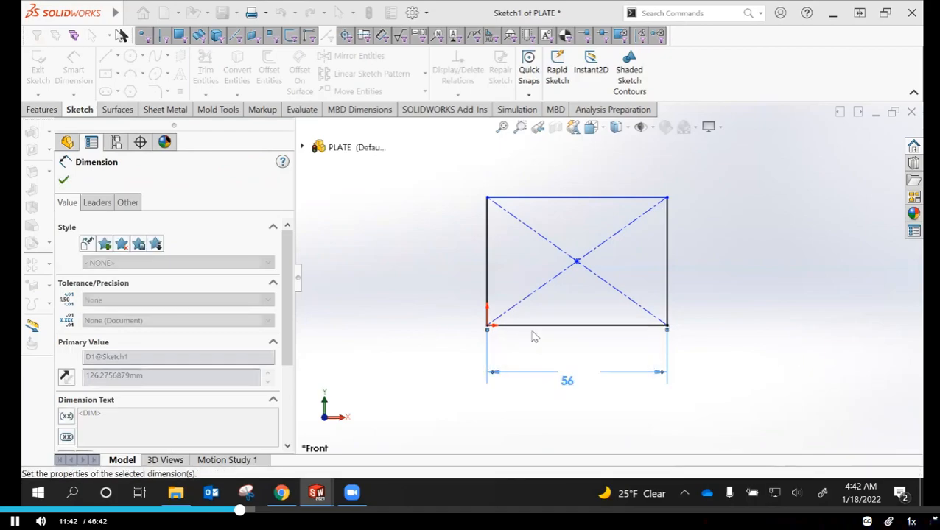
Dimension the rectangle's left vertical line and set it to 22 mm
click(485, 268)
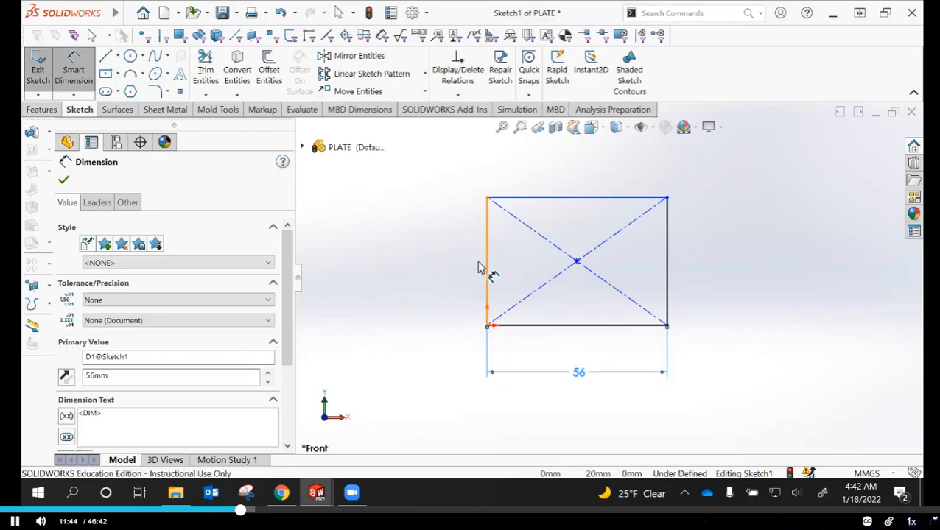
click(435, 265)
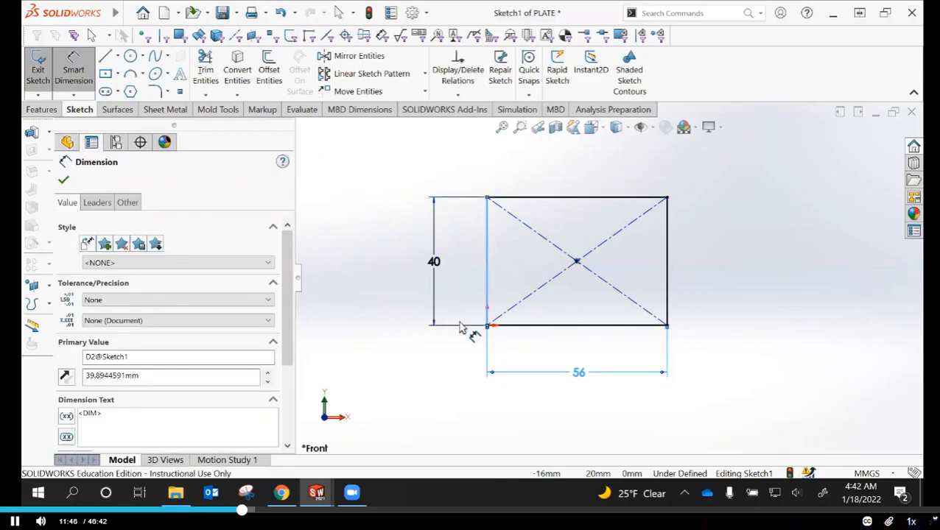
text(40)
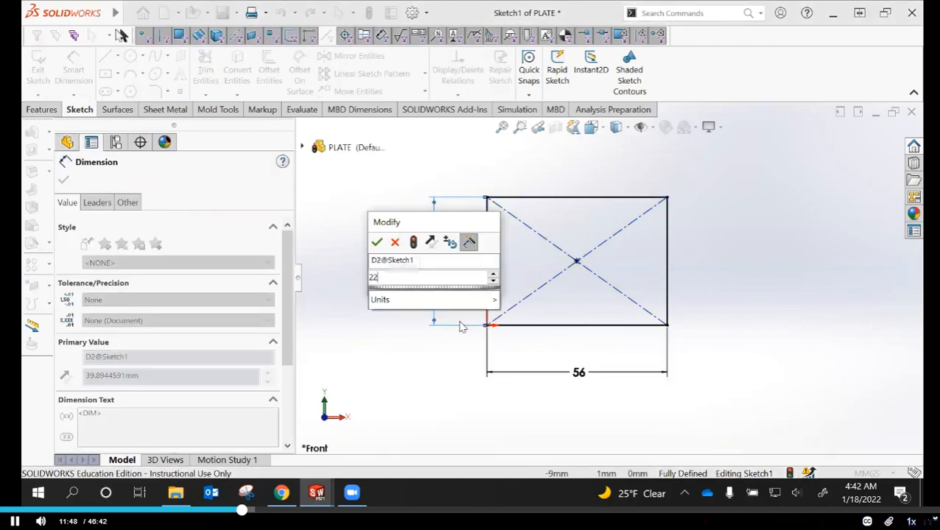
key(Return)
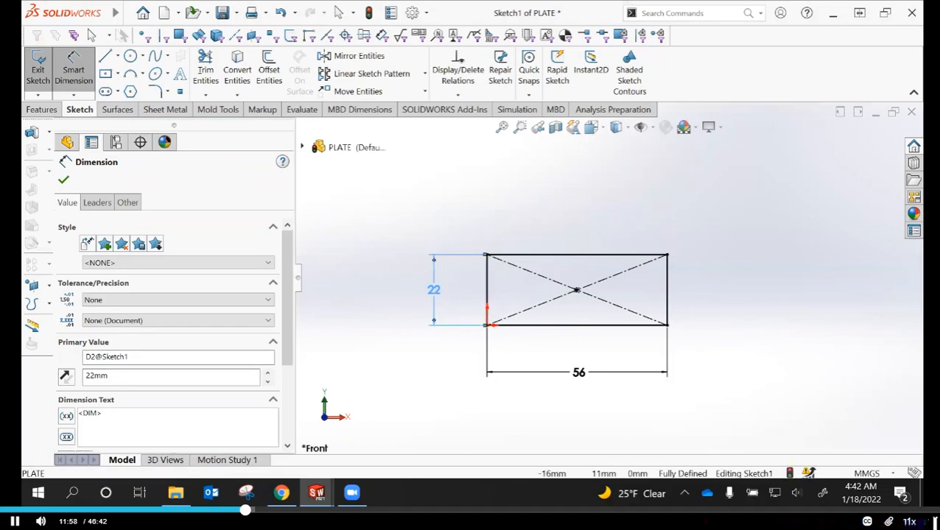
double_click(435, 292)
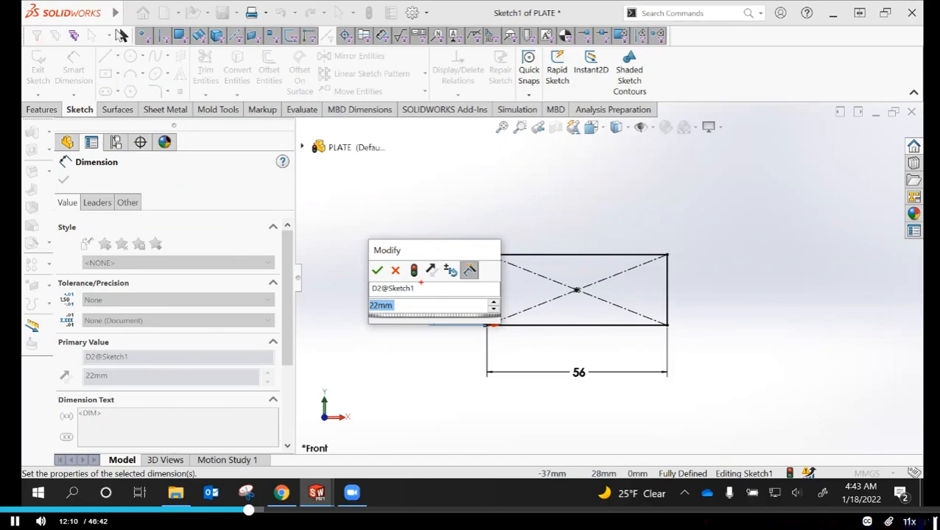
drag(361, 239, 512, 322)
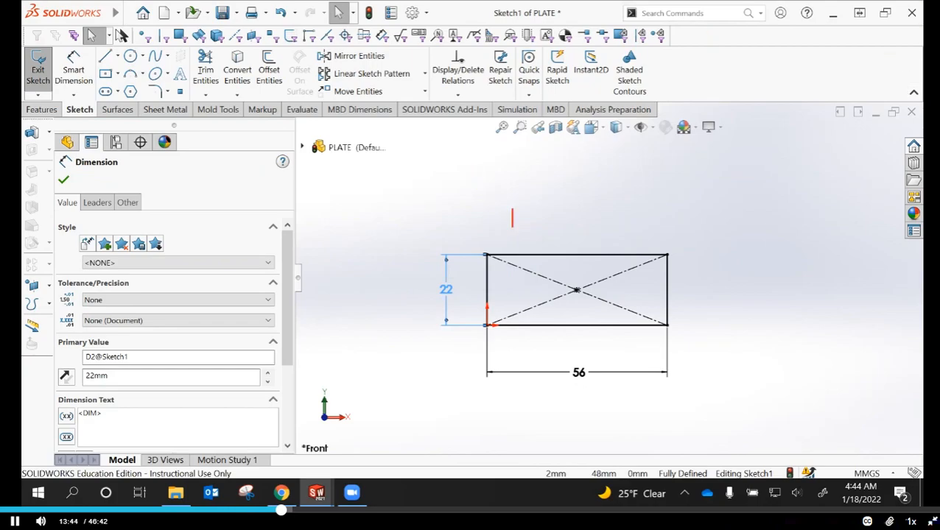
text(Design Intent)
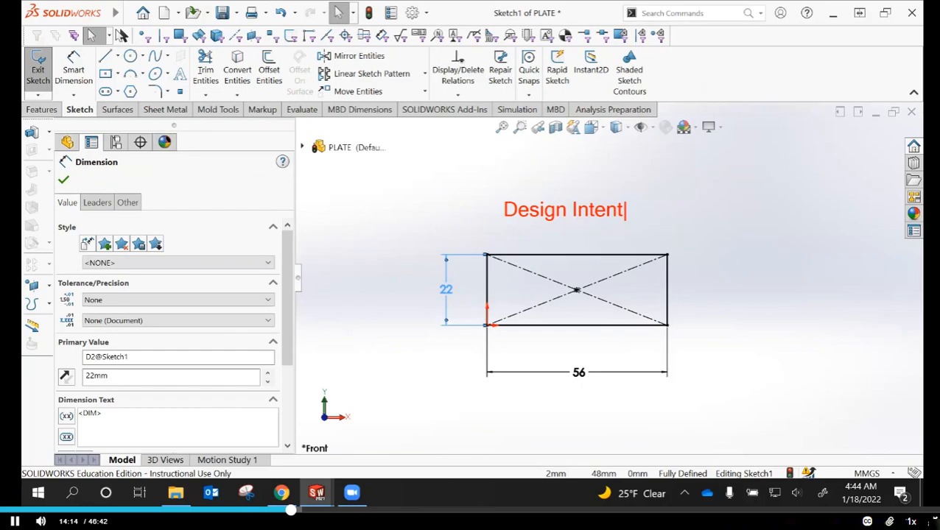
key(Escape)
key(Escape)
click(648, 237)
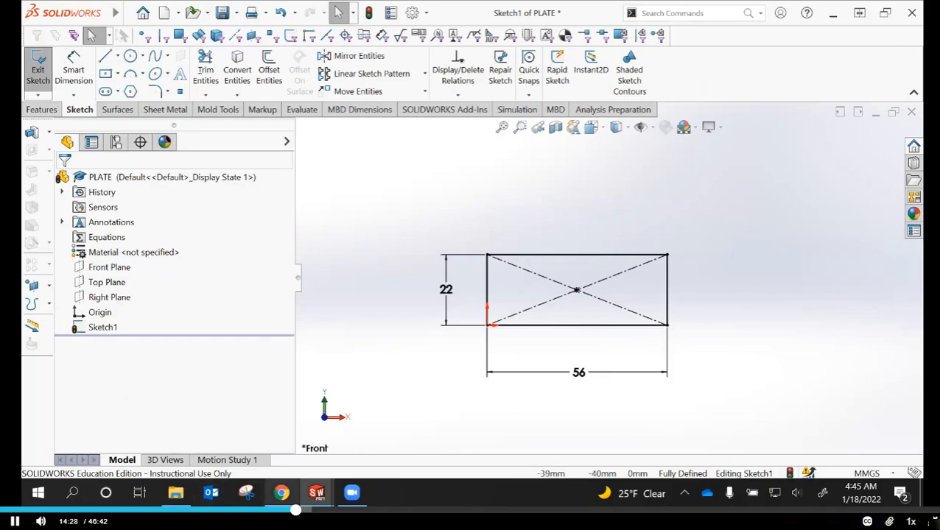
Switch to the SOLIDWORKS textbook in Chrome, page forward to the vertical line dimensioning activity, and enlarge the page to read its instructions
click(281, 493)
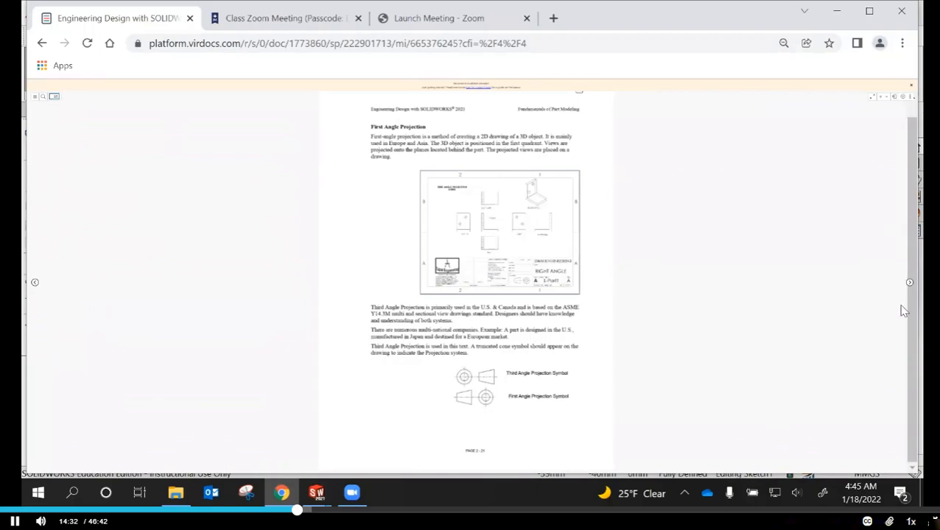
click(910, 284)
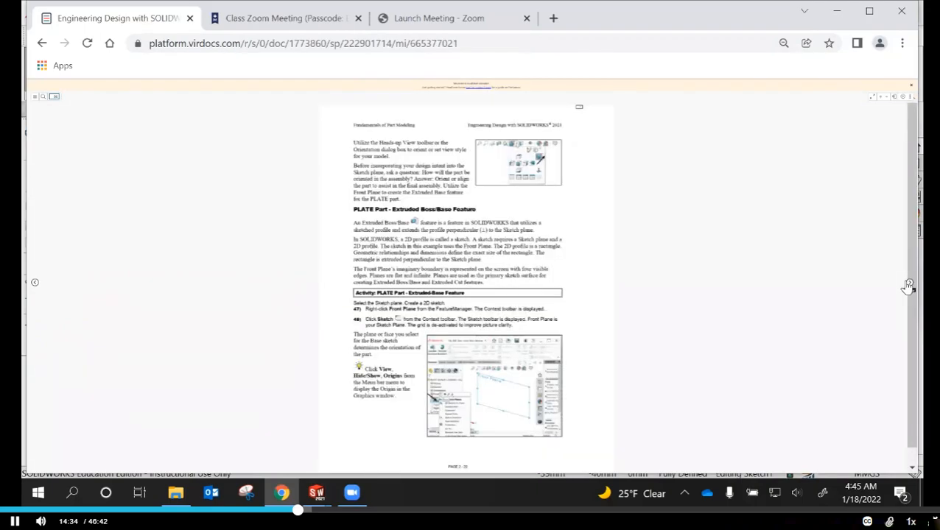
click(909, 284)
click(909, 284)
click(909, 285)
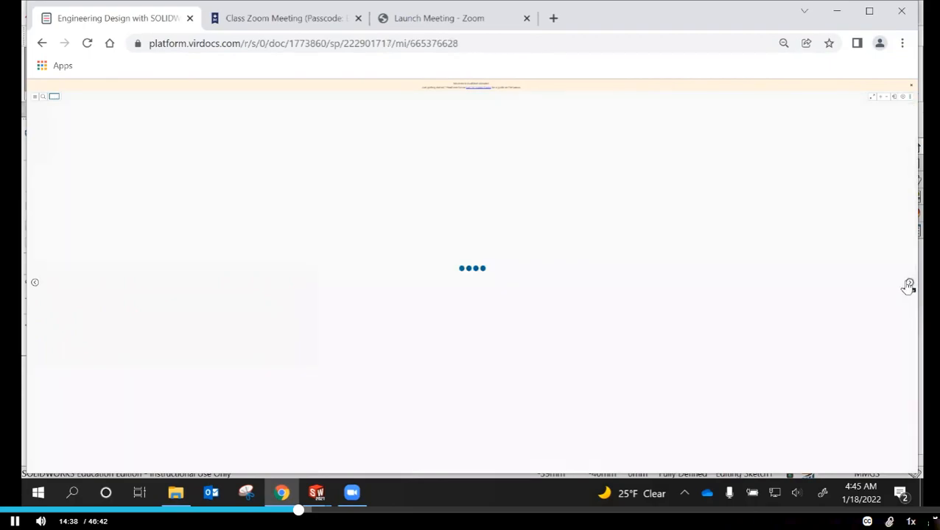
click(909, 285)
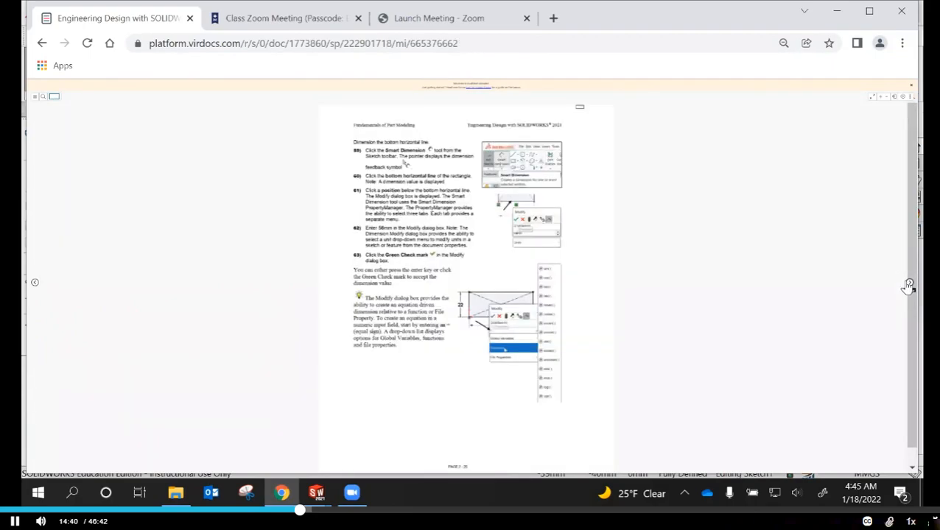
click(909, 285)
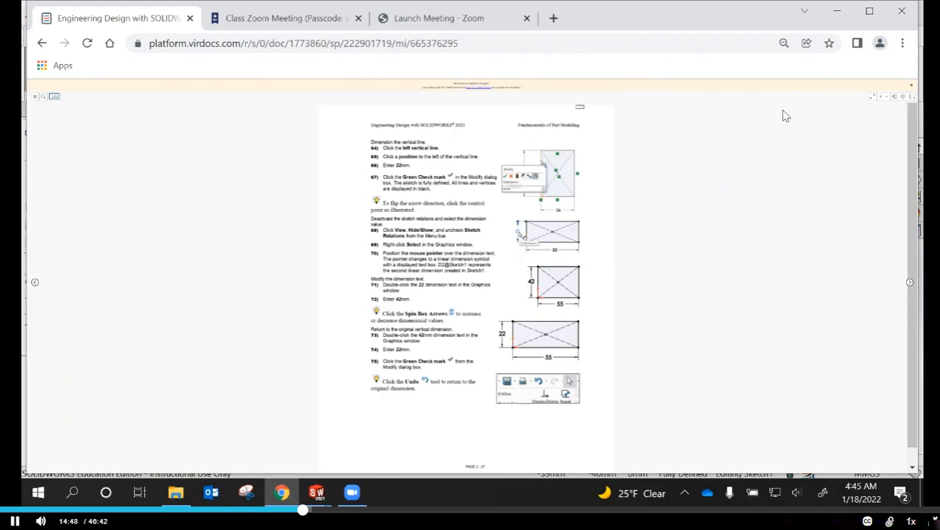
ctrl+scroll(782, 111, up, 1)
ctrl+scroll(776, 163, up, 1)
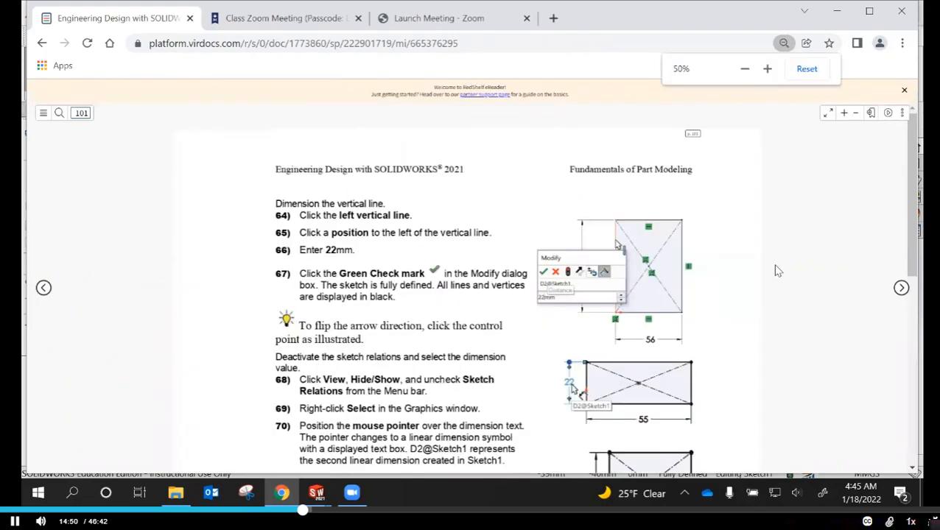
ctrl+scroll(780, 263, up, 1)
scroll(800, 234, down, 3)
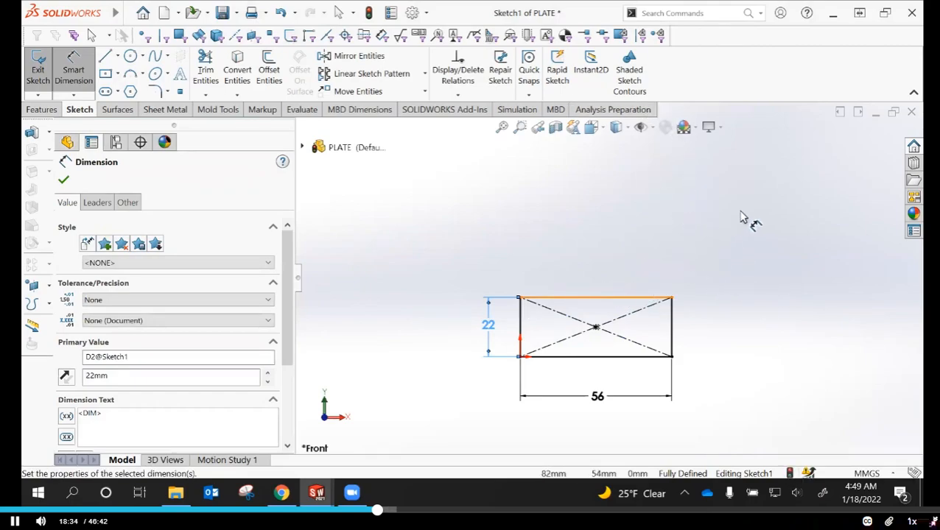
Extrude the 56 x 22 mm rectangle as a blind boss 10 mm deep in the reversed direction
click(63, 179)
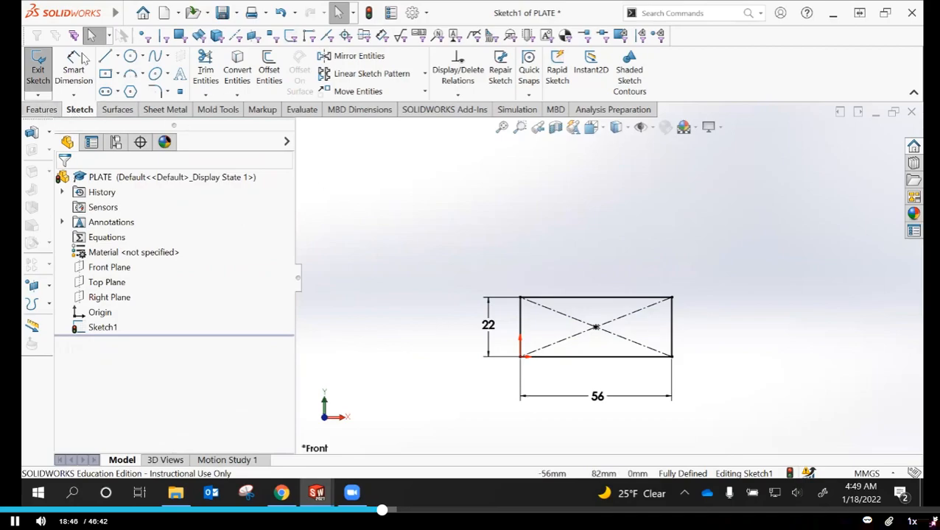
click(42, 110)
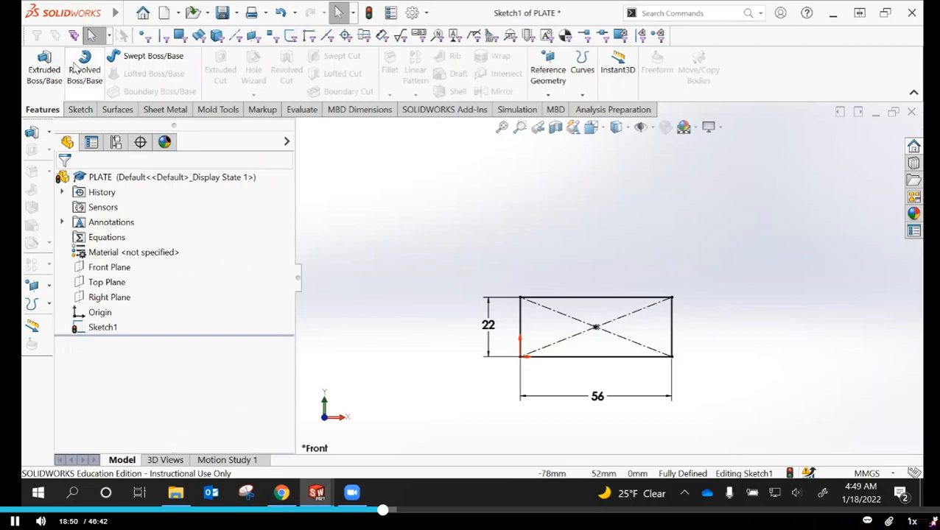
click(46, 70)
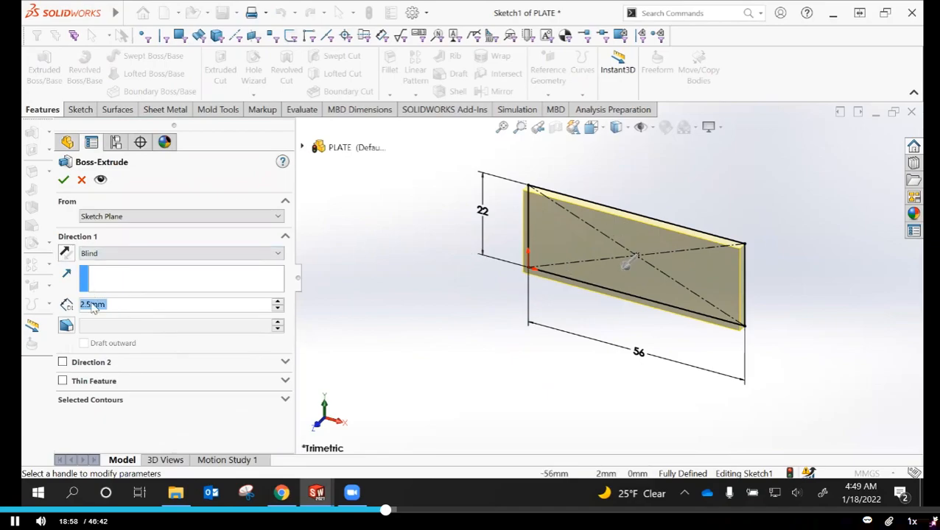
click(66, 254)
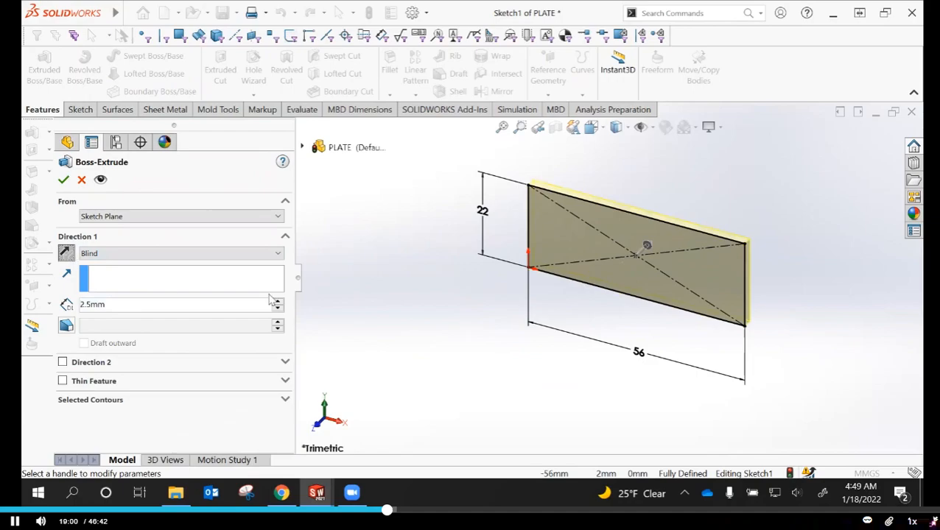
mouse_move(647, 250)
mouse_down()
mouse_move(772, 169)
mouse_move(735, 218)
mouse_move(693, 244)
mouse_move(739, 183)
mouse_move(701, 219)
mouse_move(735, 190)
mouse_move(694, 214)
mouse_move(666, 209)
mouse_move(676, 210)
mouse_up()
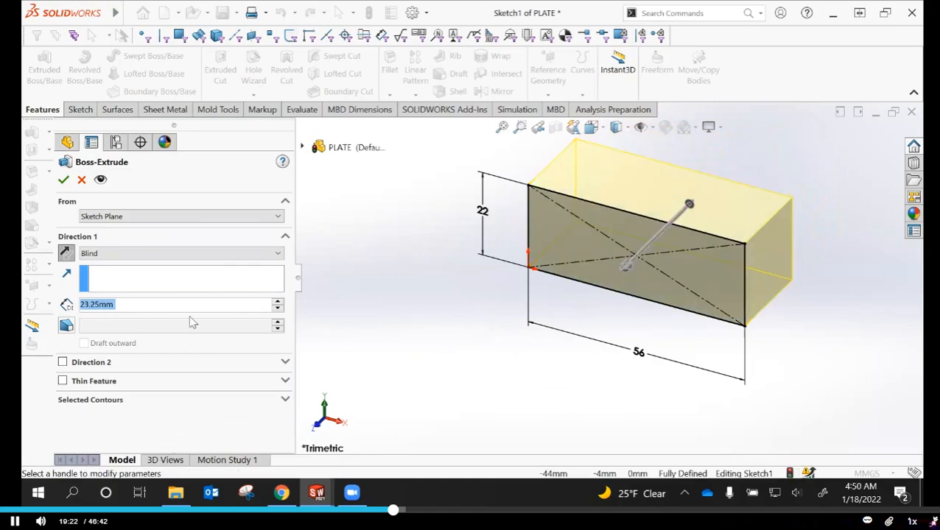
text(10)
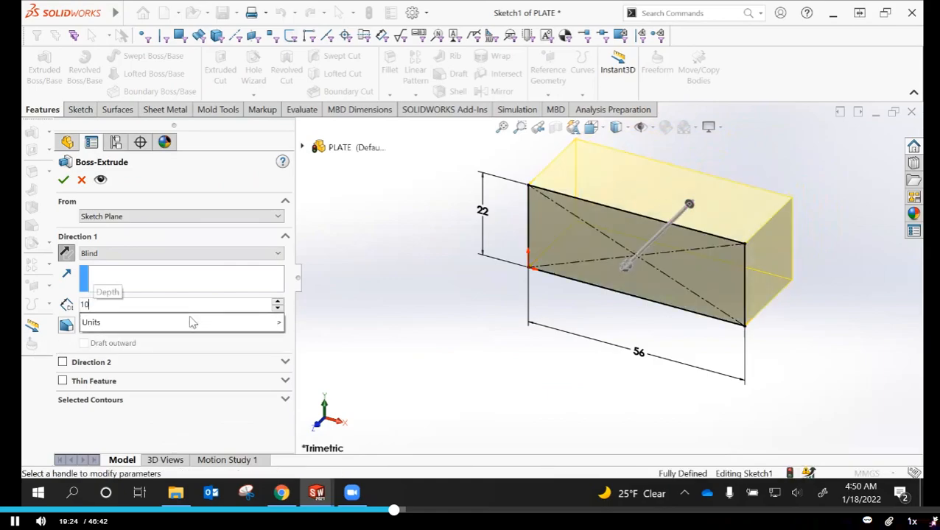
key(Return)
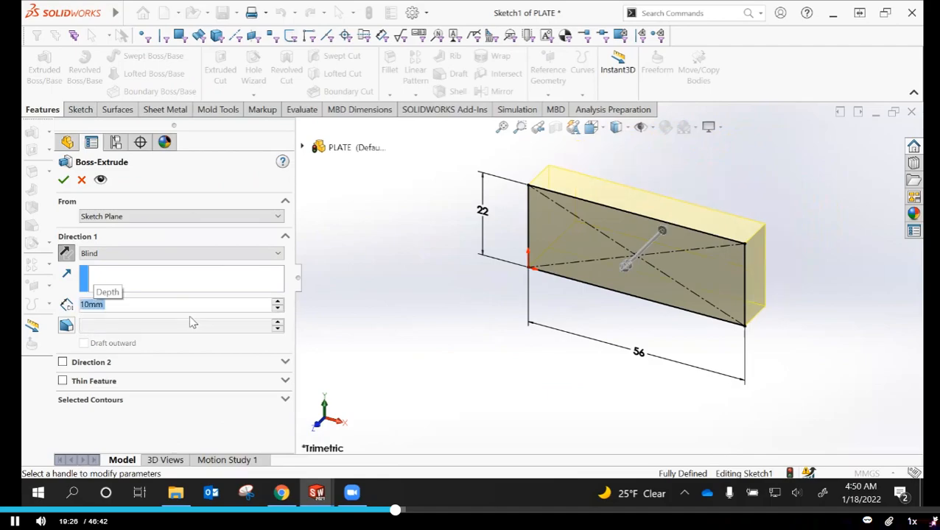
click(64, 180)
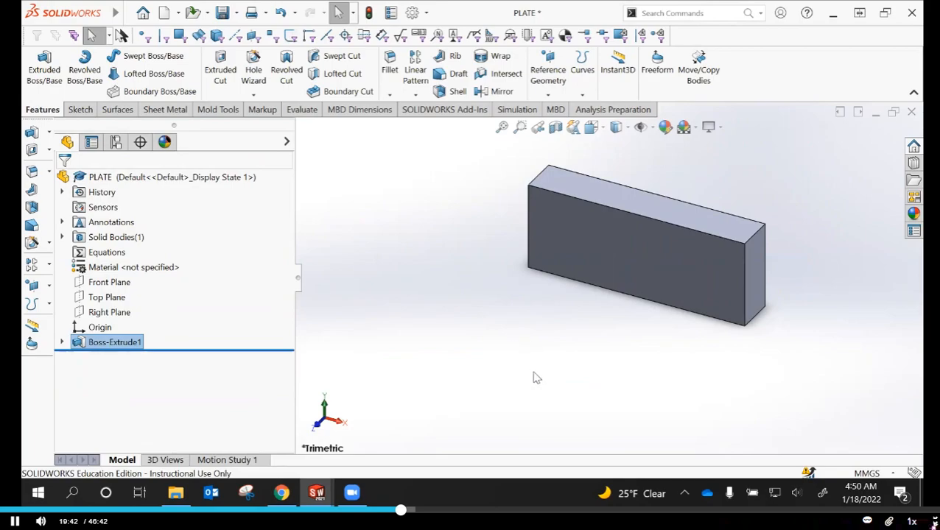
click(439, 337)
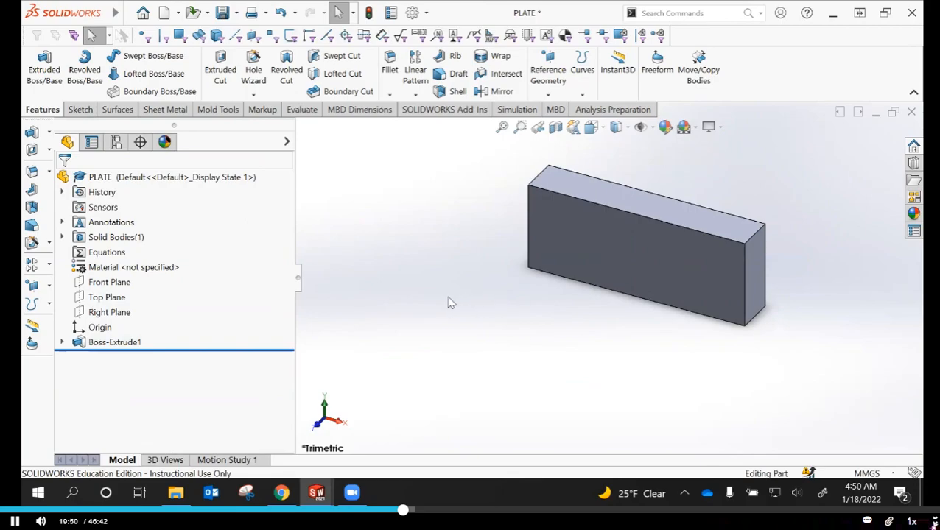
Set the depth dimension of the extruded plate to 5 mm directly on the model
double_click(625, 252)
middle_drag(557, 404, 564, 427)
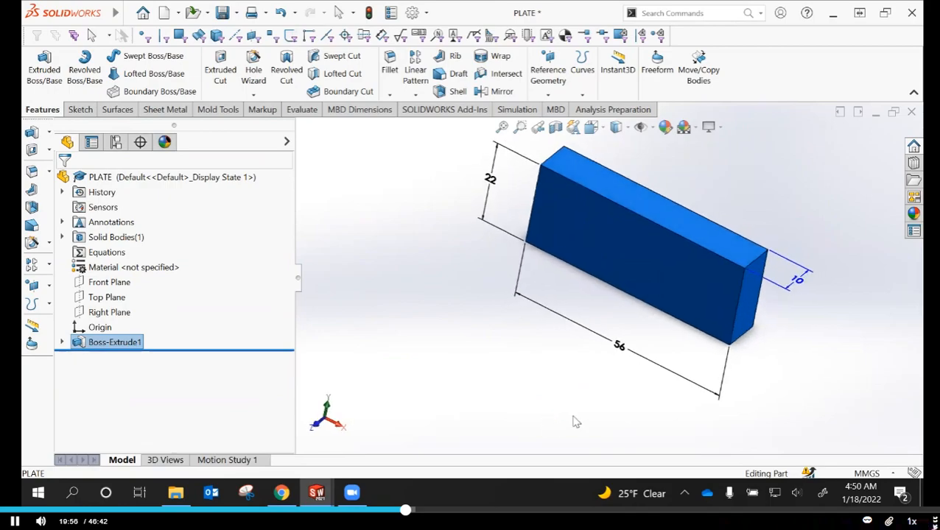
click(802, 283)
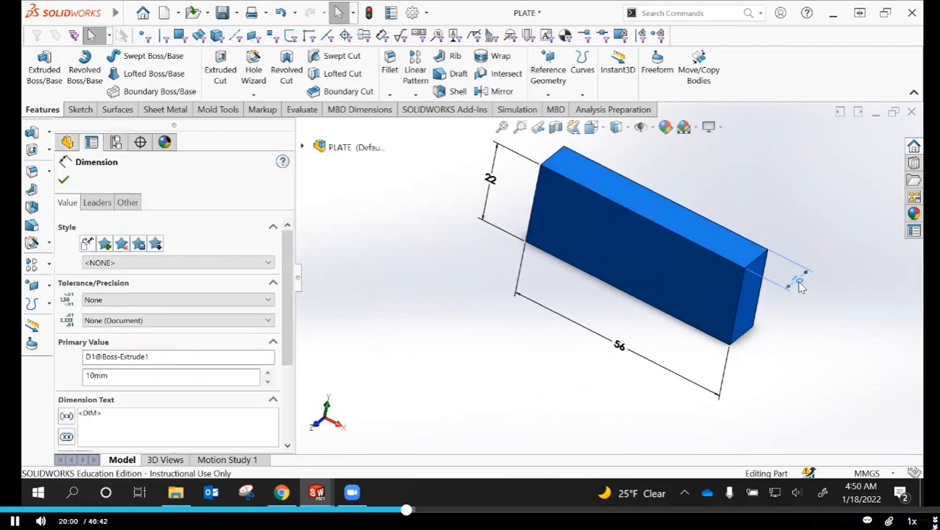
double_click(801, 283)
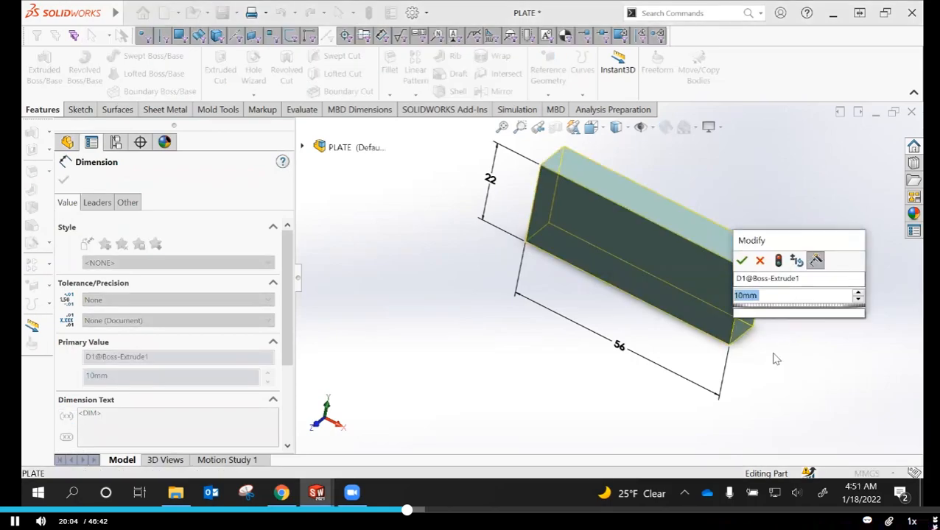
text(5)
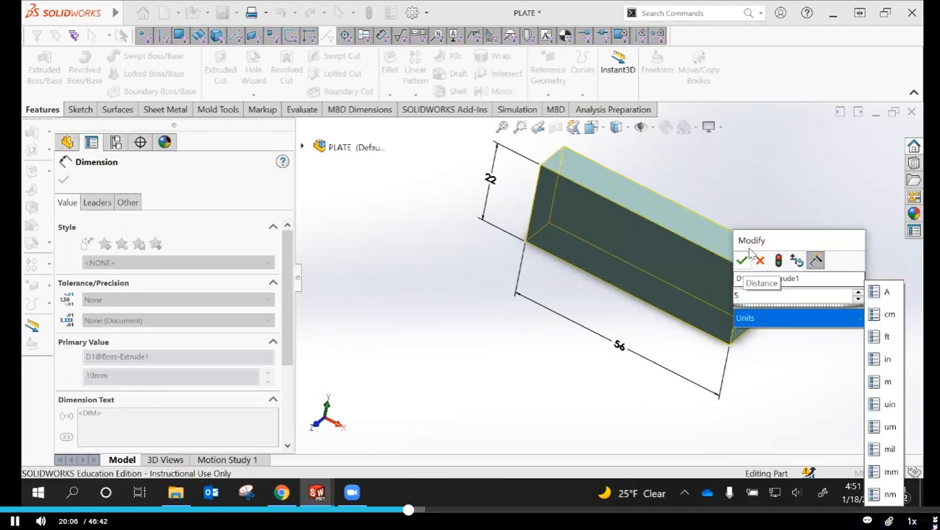
click(741, 261)
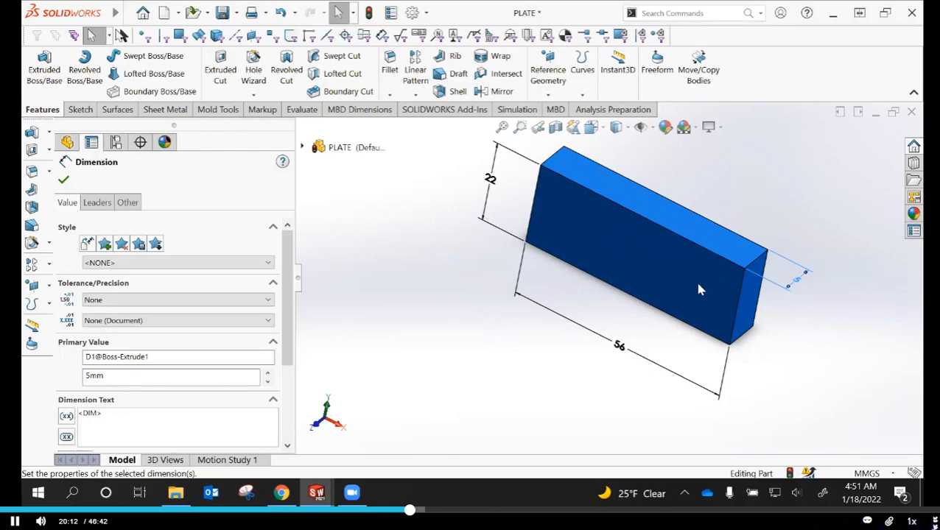
Orient the part to the isometric view and rebuild it to apply the depth change
key(space)
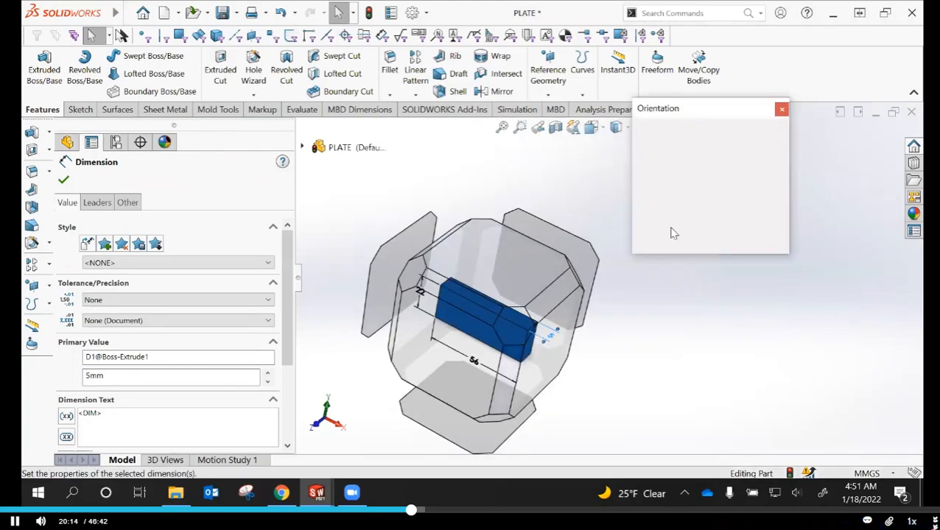
click(773, 149)
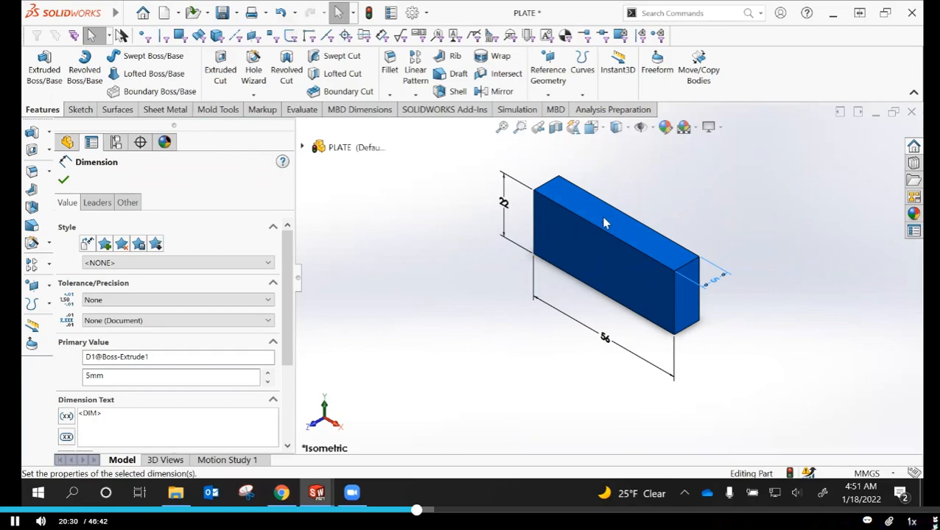
click(63, 180)
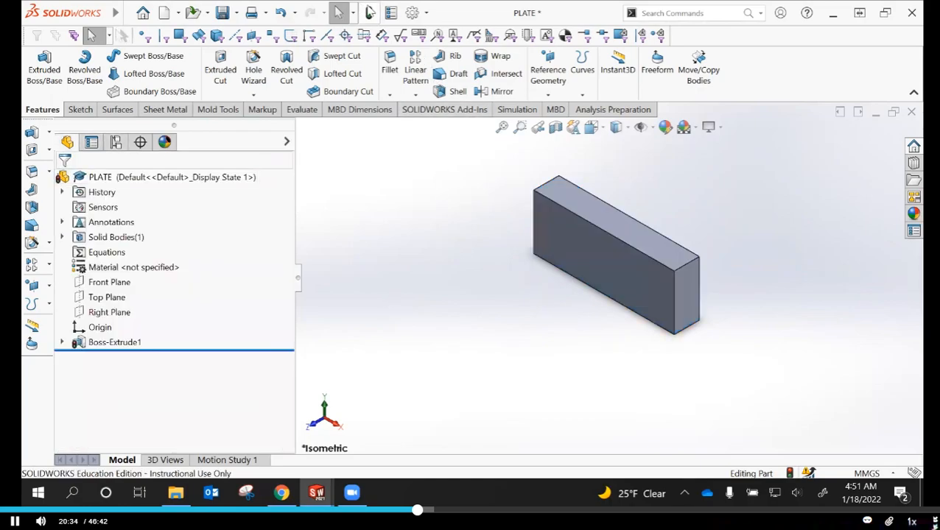
click(370, 12)
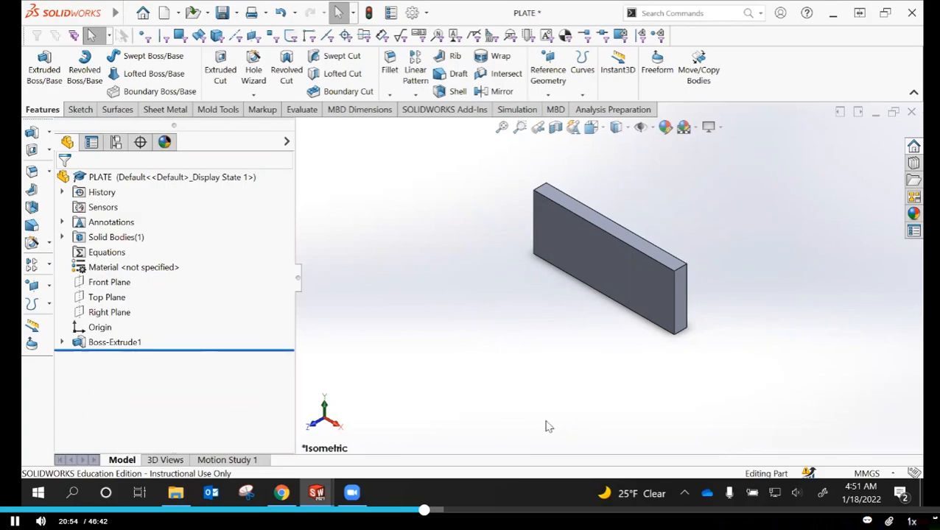
Rename the Boss-Extrude1 feature to Base Extrude and save the part
right_click(102, 348)
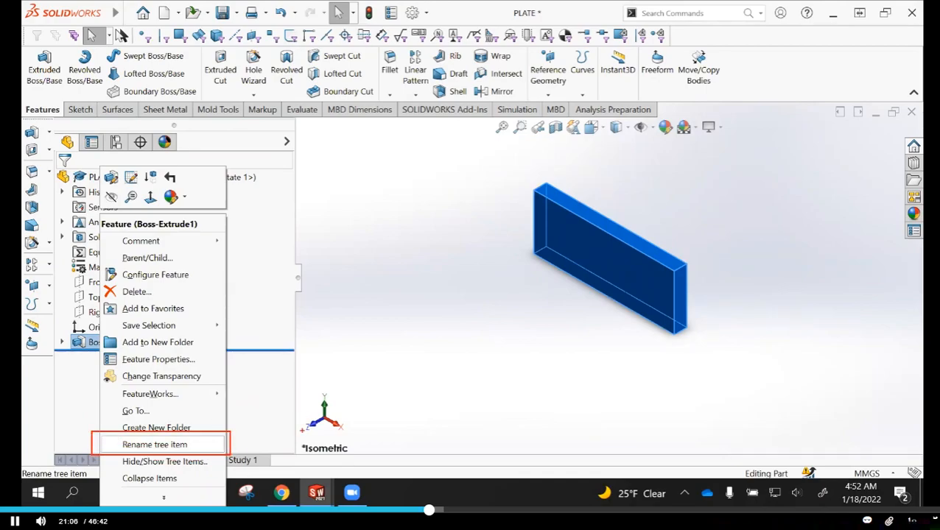
key(Escape)
click(455, 310)
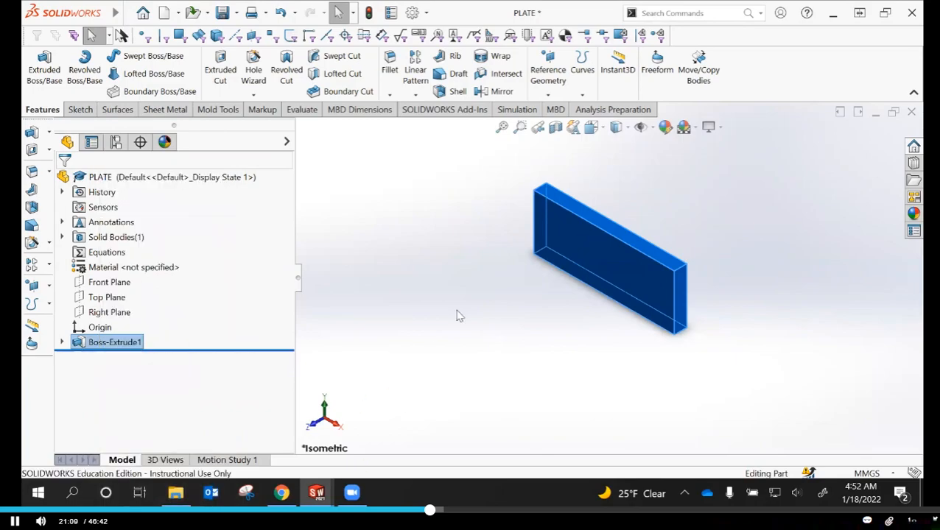
right_click(111, 344)
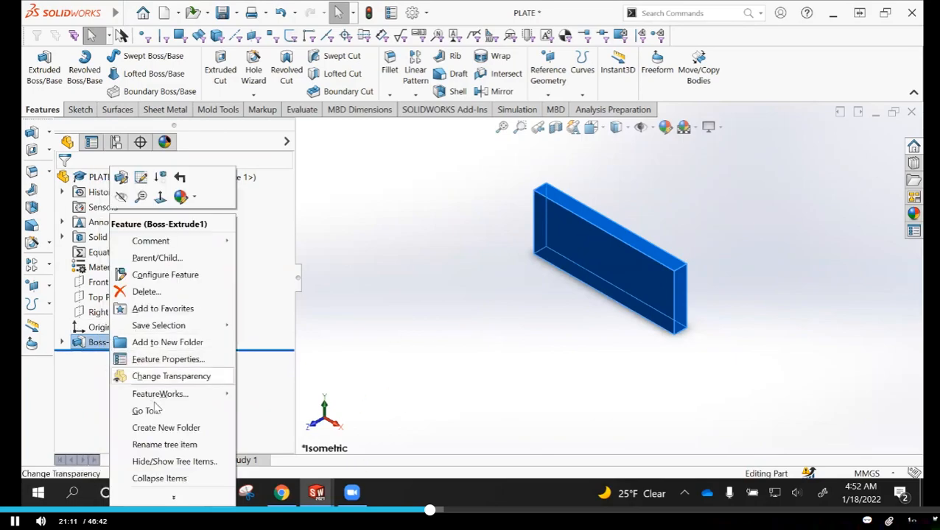
click(163, 446)
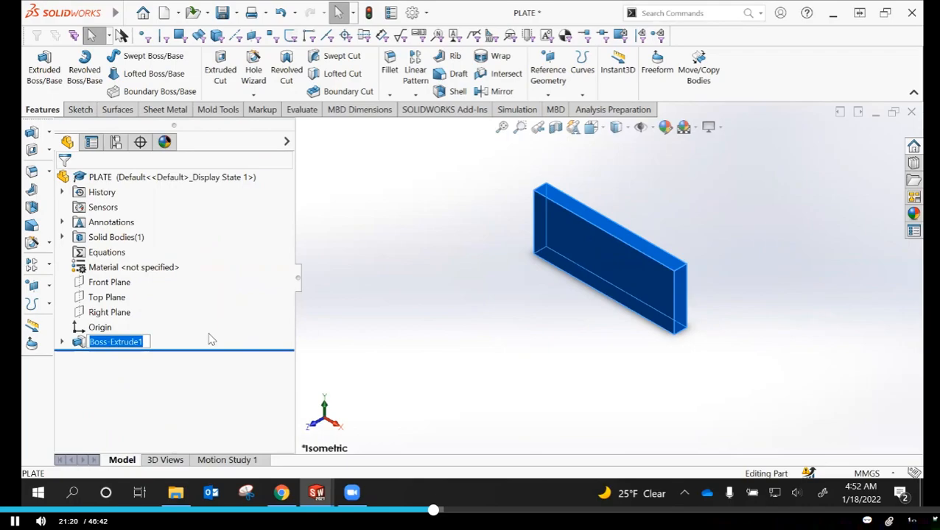
text(Ba)
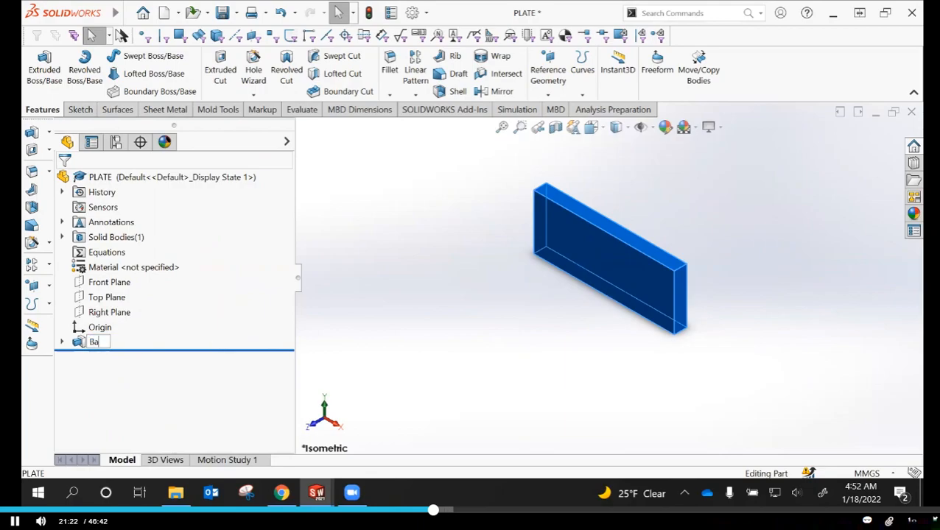
text(se Extrude)
key(Return)
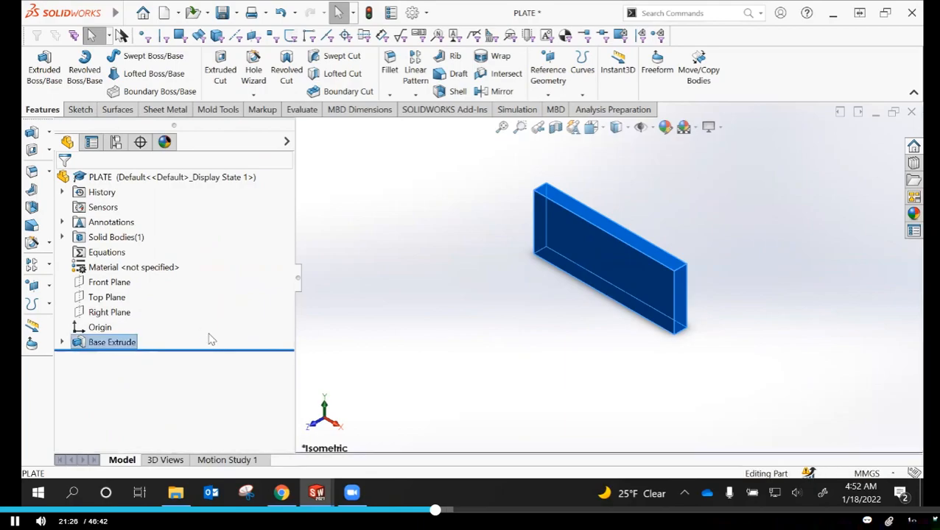
click(433, 304)
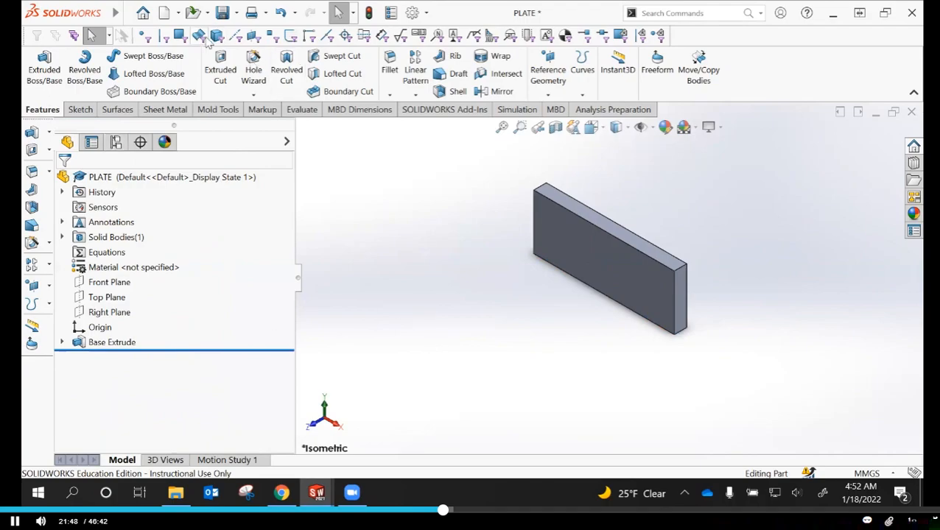
click(222, 14)
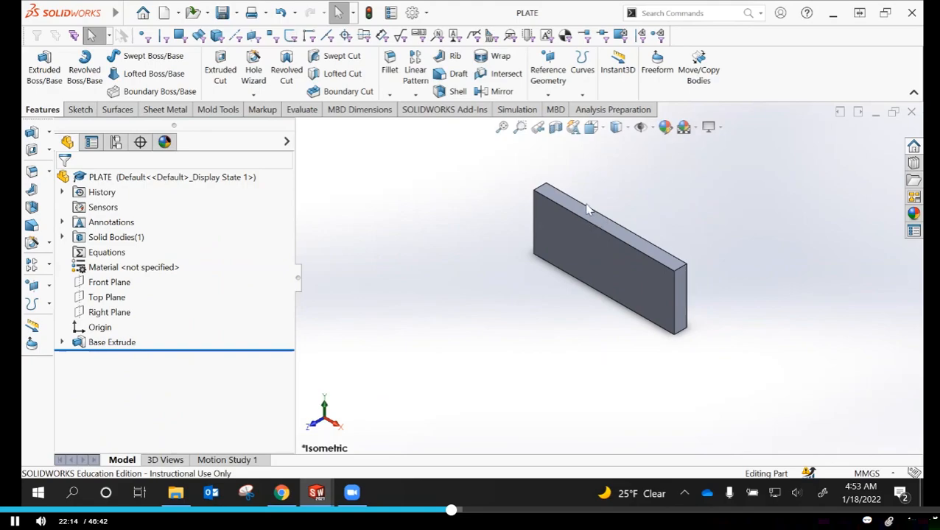
Examine the plate from several orientations, including an underside corner and the Front view, and return to the Isometric view
click(594, 127)
click(617, 128)
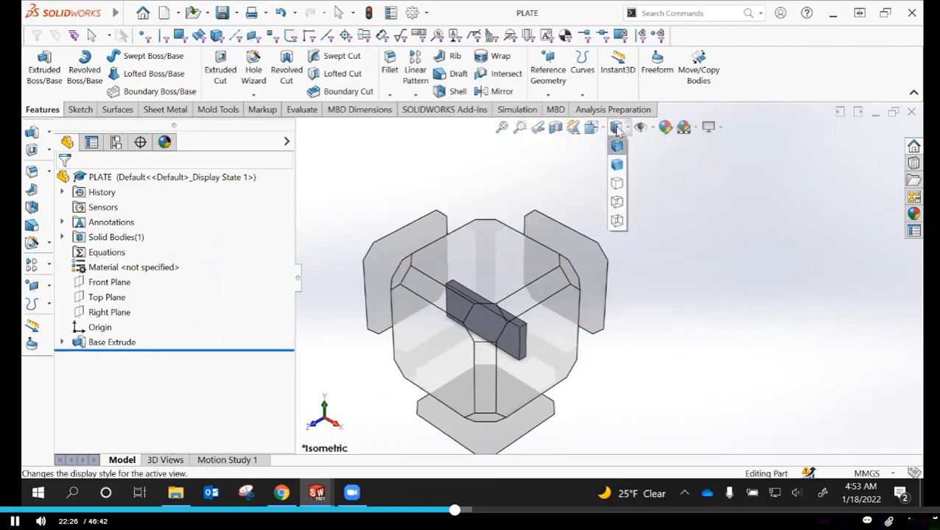
click(617, 145)
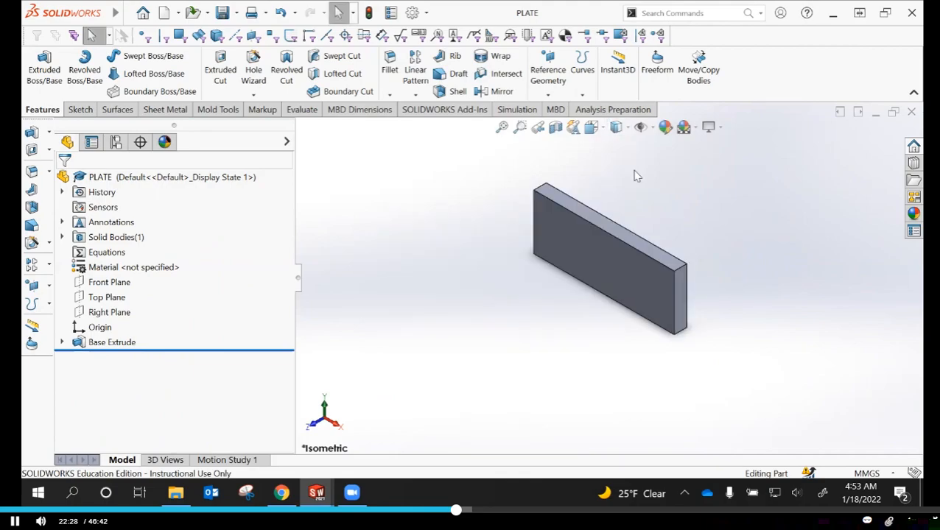
click(592, 128)
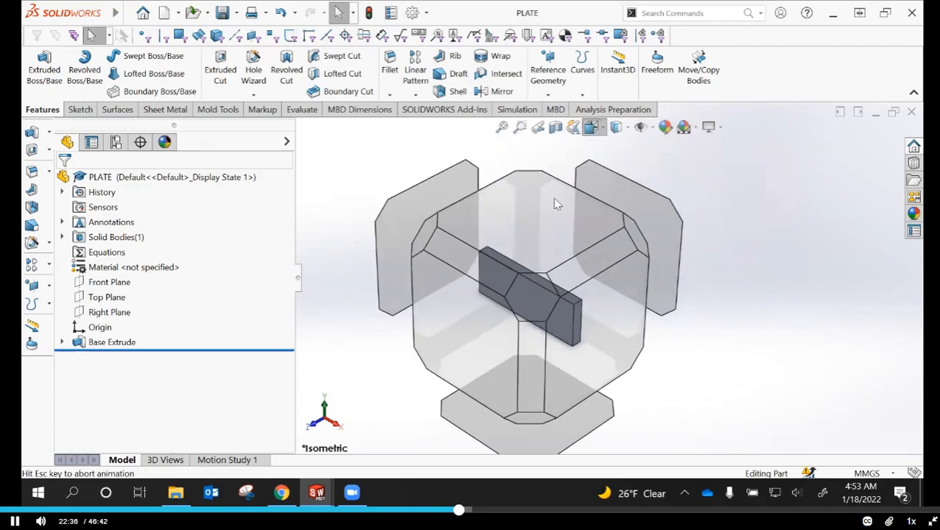
click(488, 259)
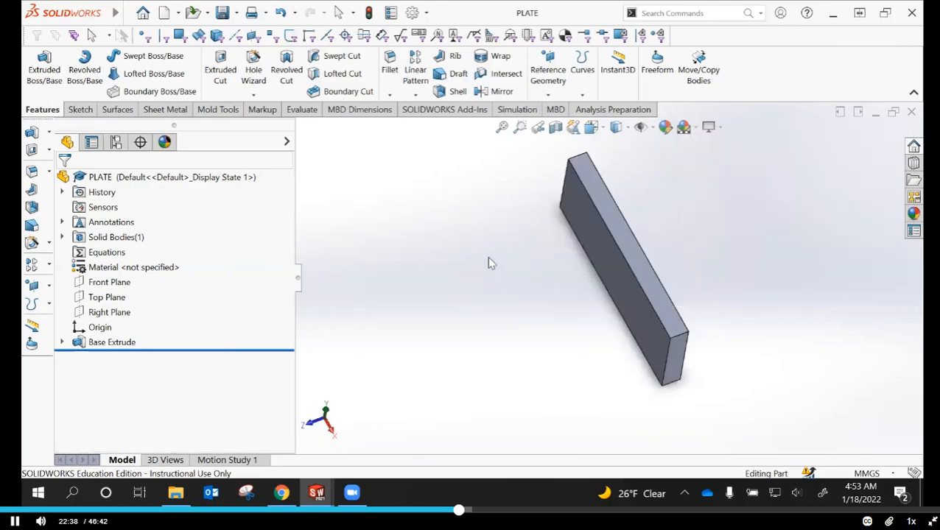
click(590, 129)
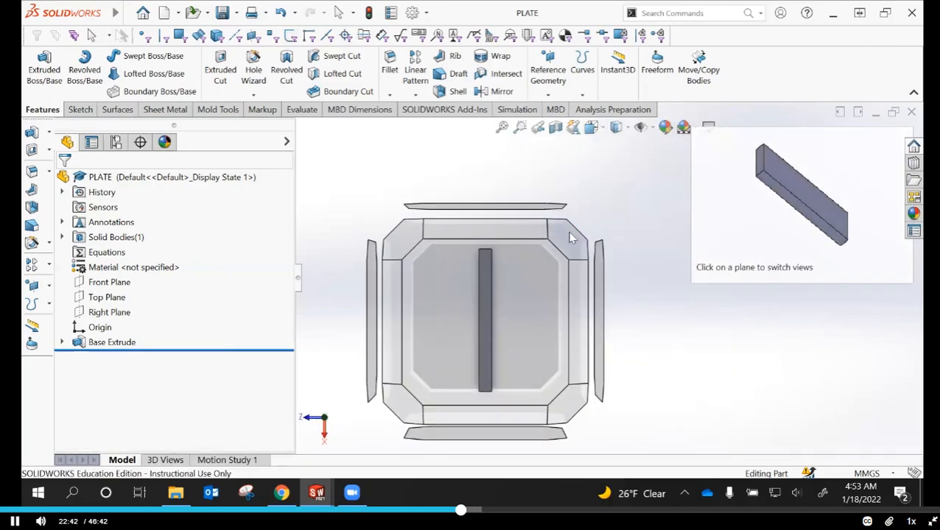
click(573, 237)
click(592, 129)
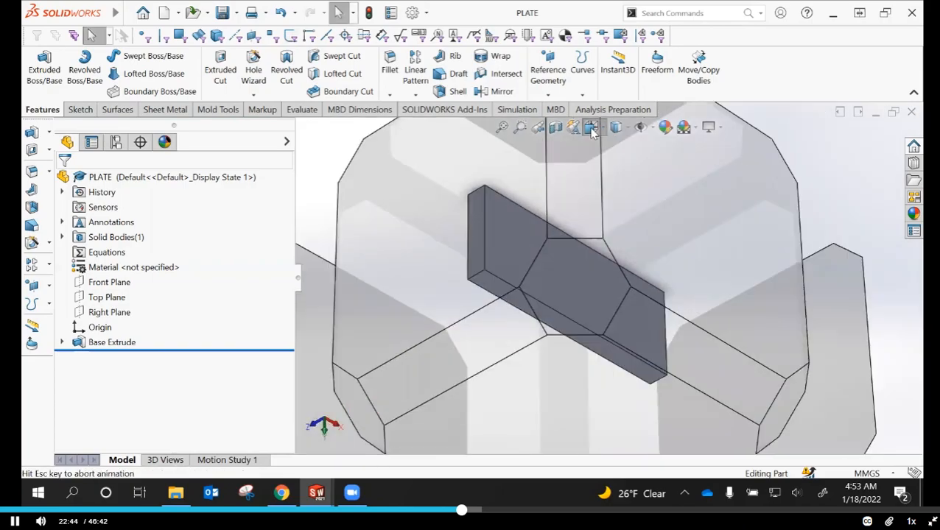
click(611, 184)
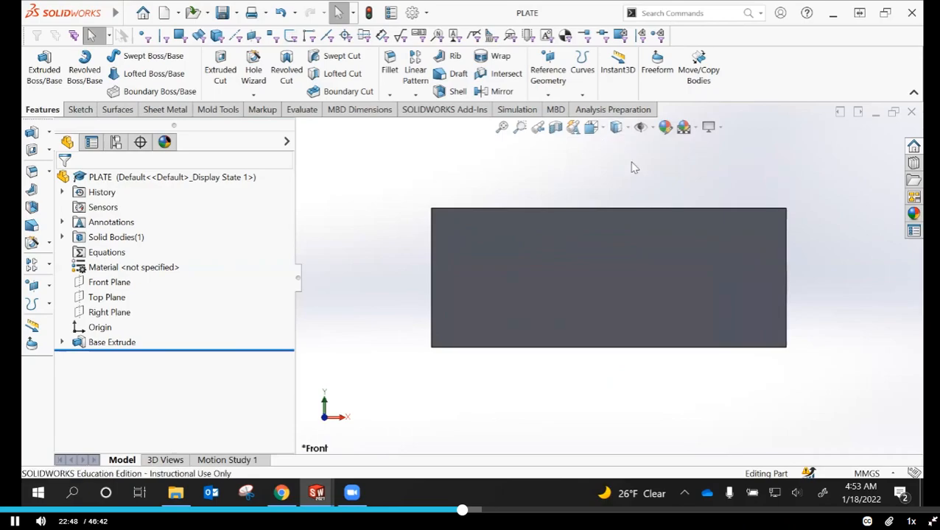
click(595, 130)
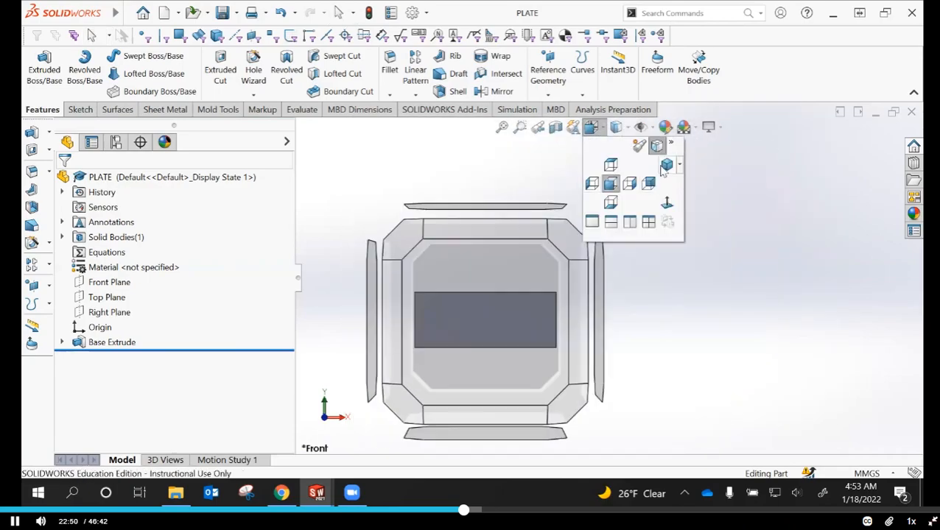
click(663, 164)
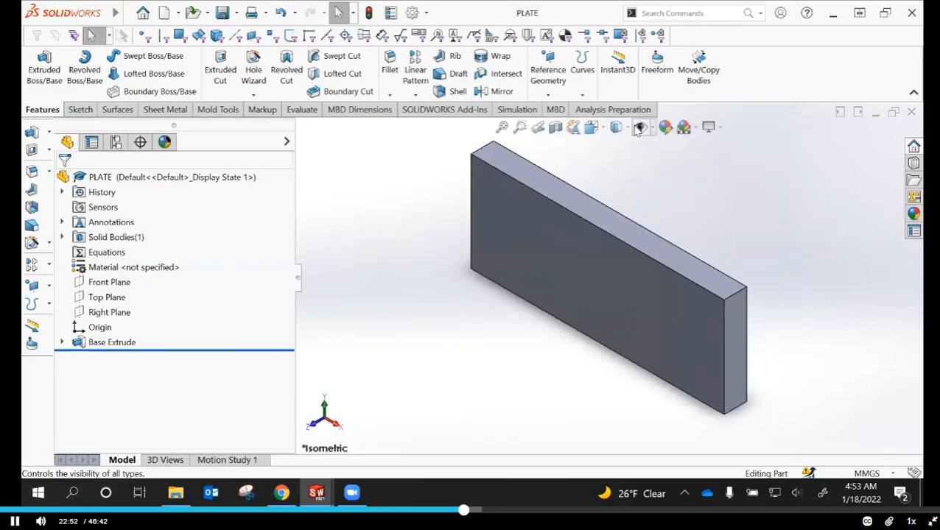
Compare the Wireframe, Hidden Lines Visible and Hidden Lines Removed display styles on the plate
click(616, 128)
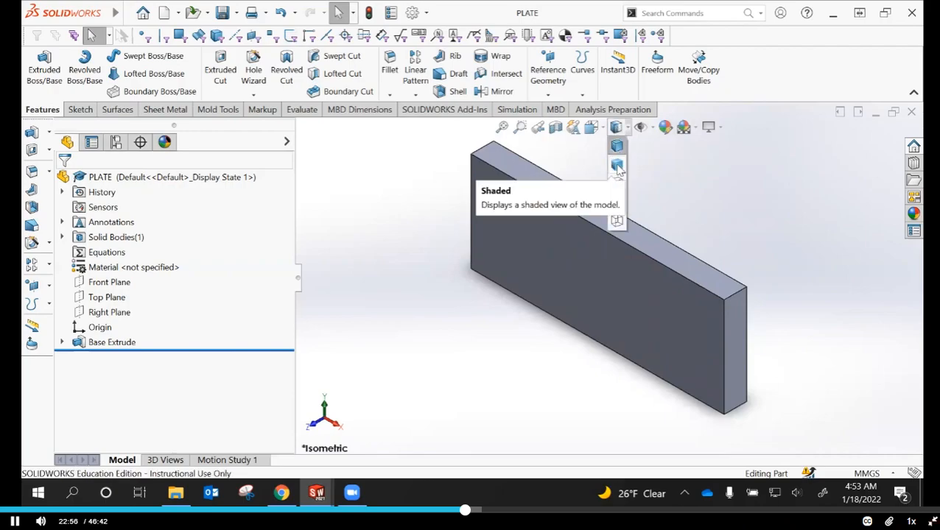
click(596, 134)
click(592, 129)
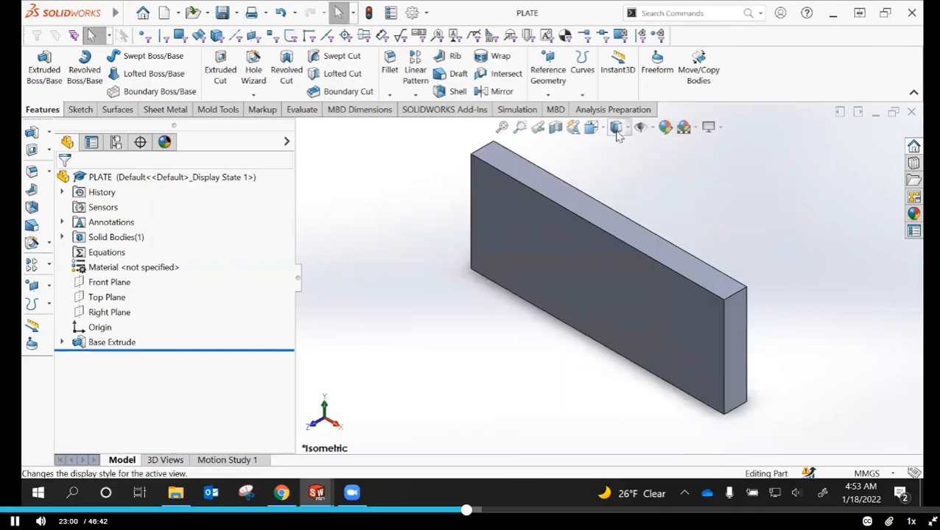
click(619, 128)
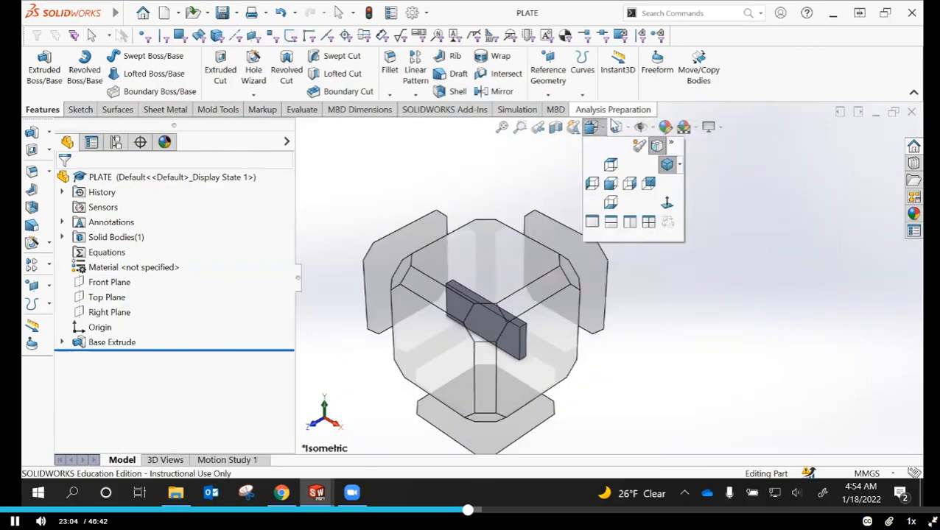
mouse_move(616, 129)
click(617, 222)
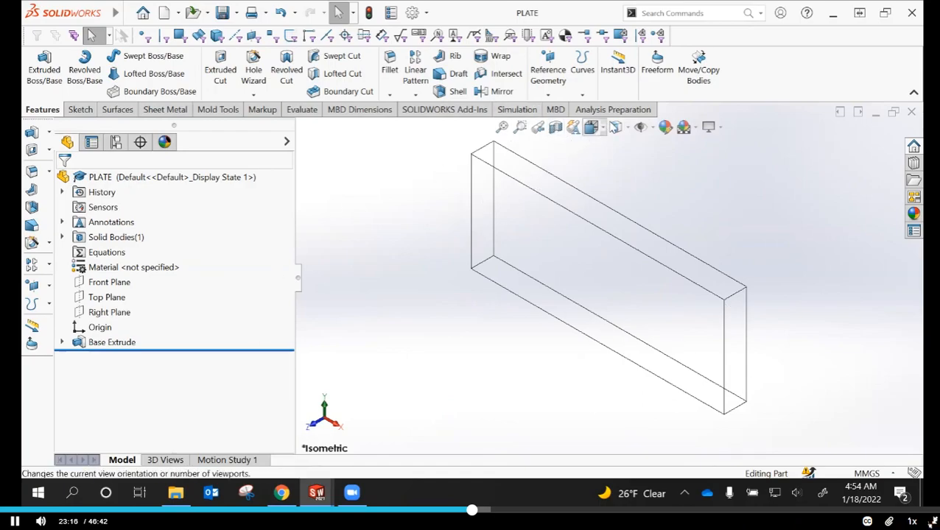
click(623, 133)
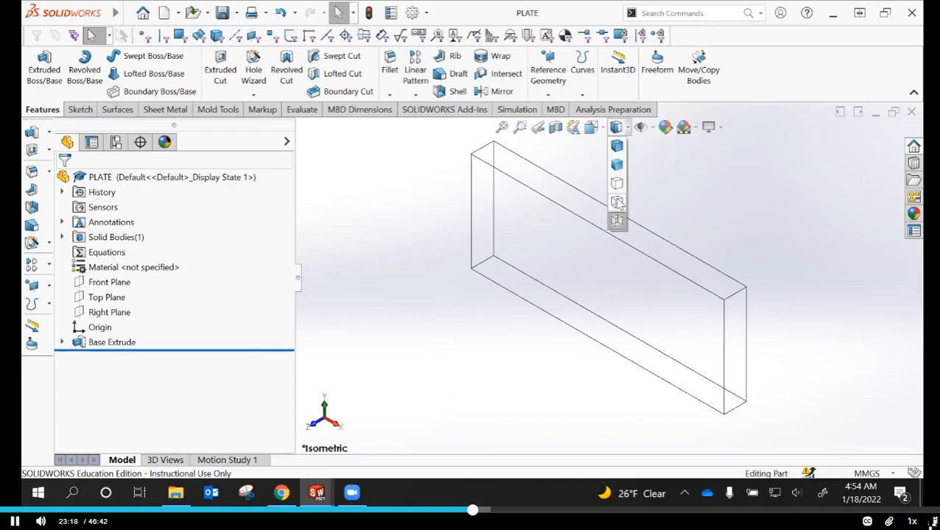
click(618, 201)
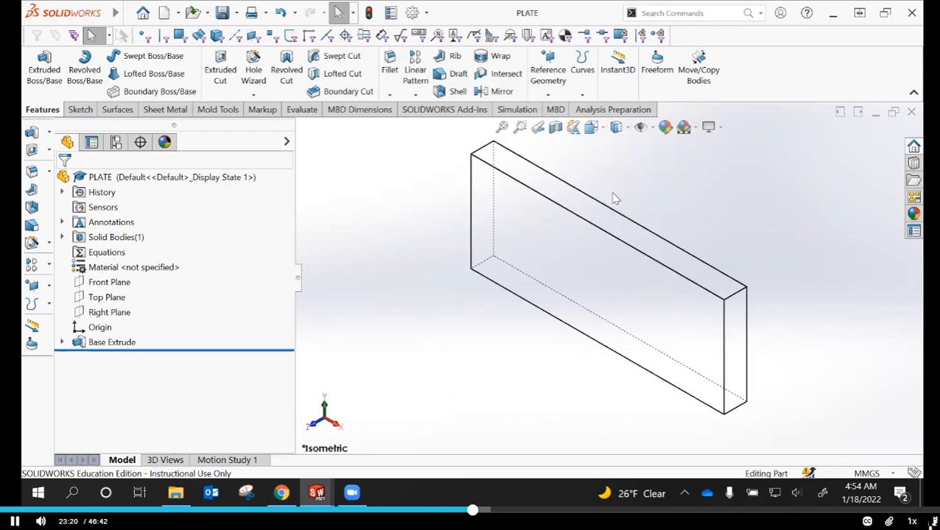
click(617, 128)
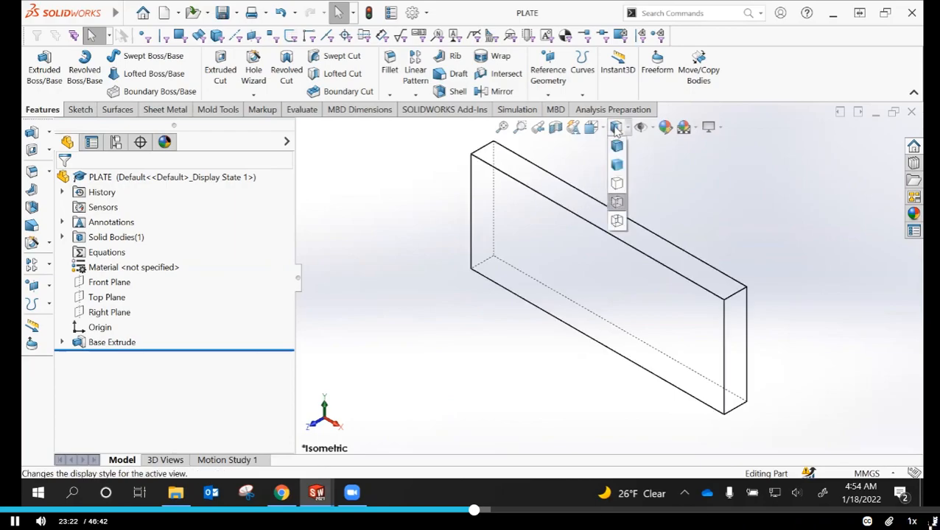
click(617, 184)
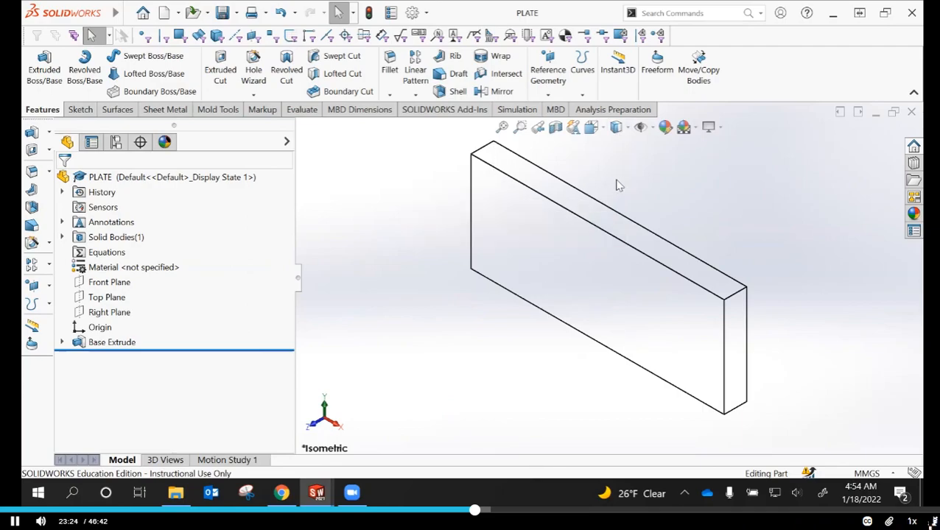
Compare the Shaded and Shaded With Edges display styles and leave the plate displayed as Shaded With Edges
click(618, 127)
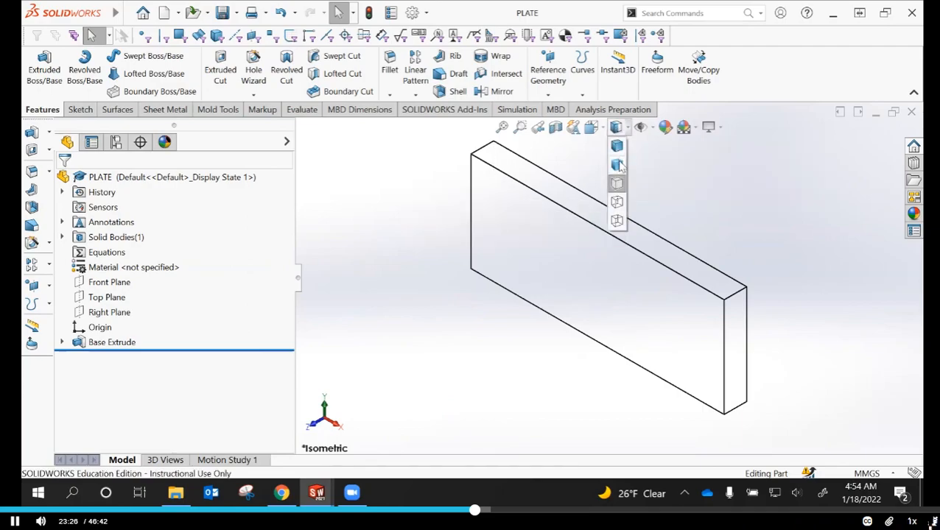
click(620, 168)
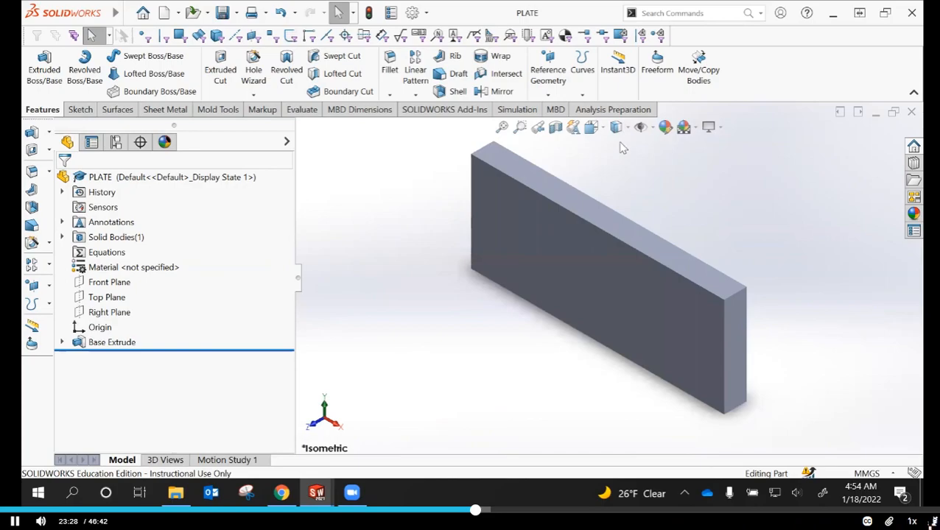
click(617, 127)
click(618, 146)
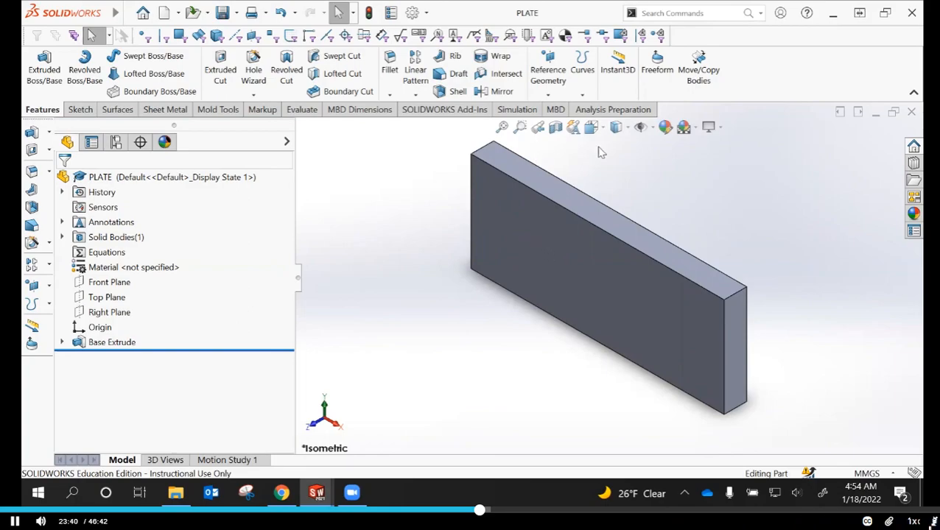
click(616, 128)
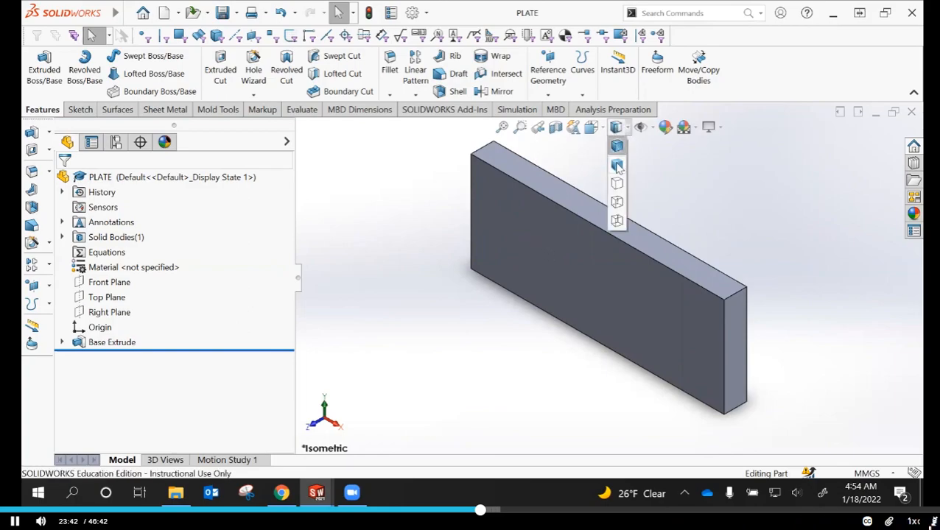
click(617, 164)
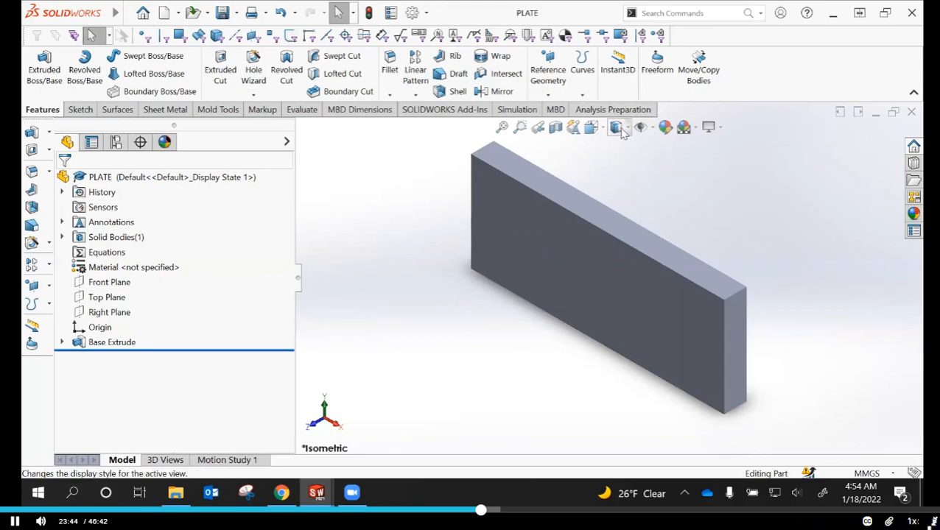
click(616, 128)
click(617, 147)
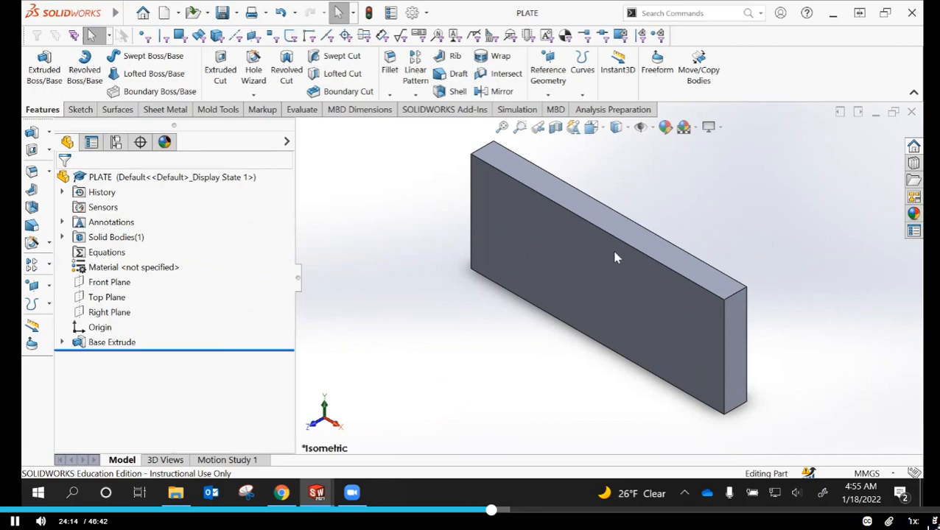
Start a sketch on the plate's large front face and orient the view straight onto that face
click(678, 322)
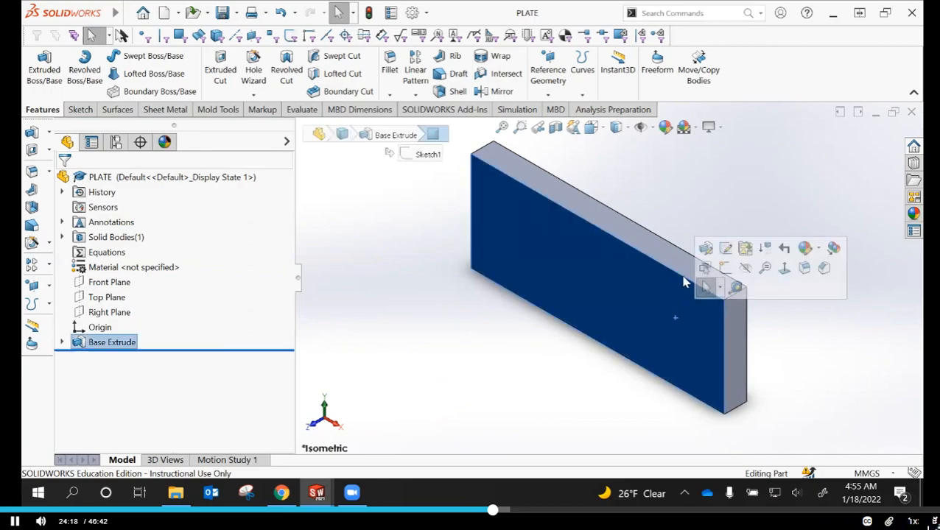
click(725, 270)
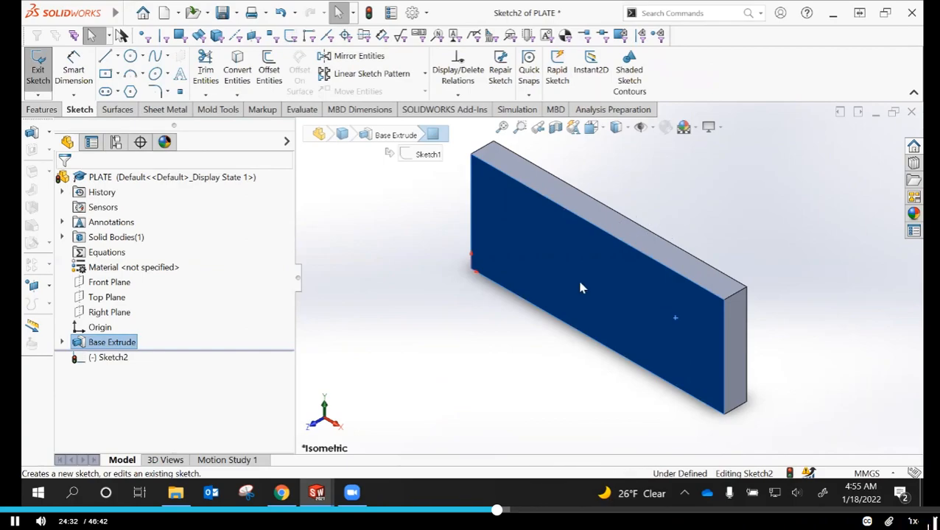
key(space)
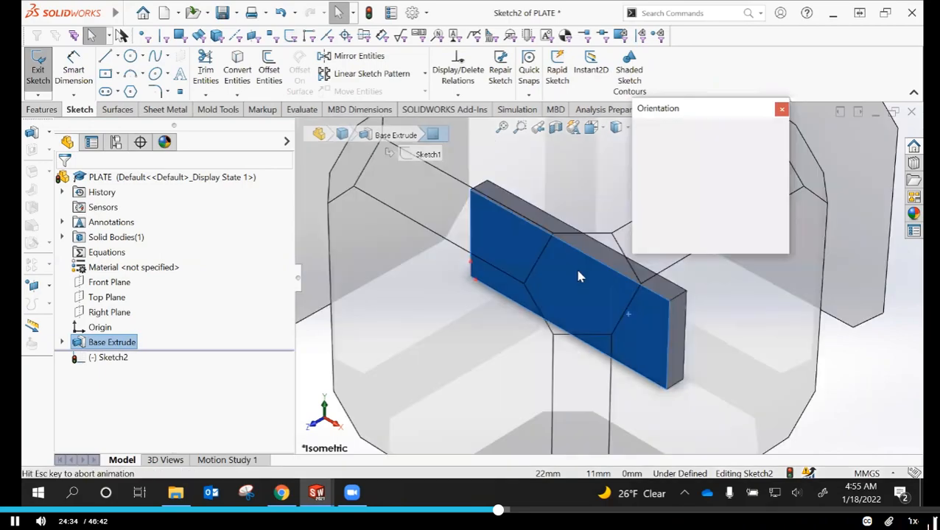
click(779, 190)
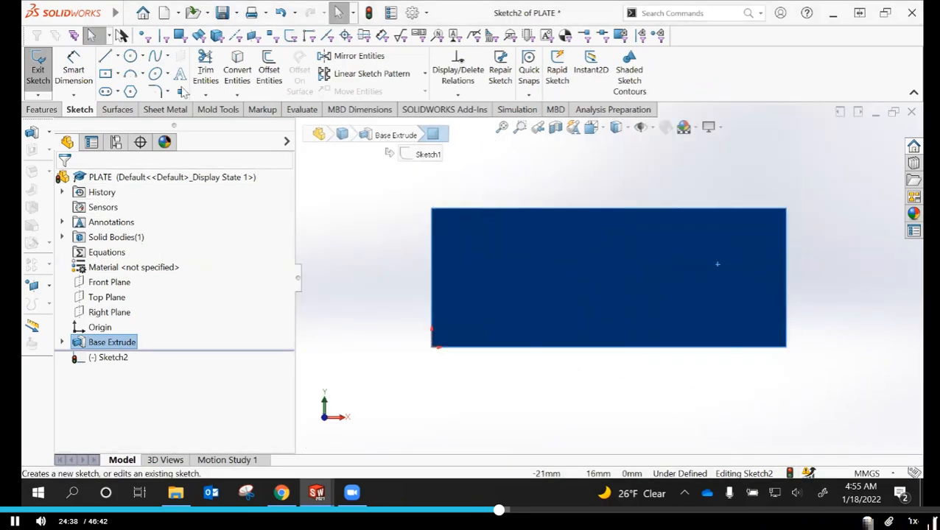
Sketch a circle of about 3.4 mm radius in the upper-left area of the front face
click(130, 57)
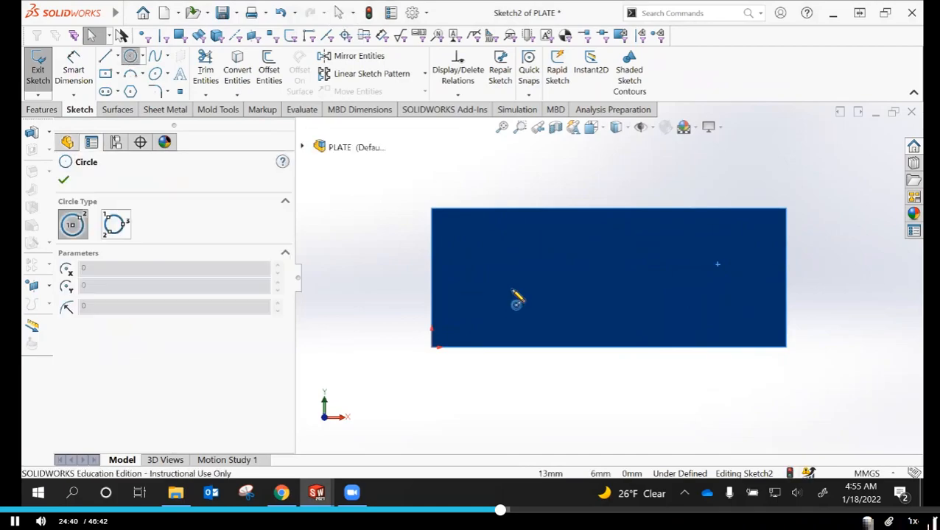
click(492, 253)
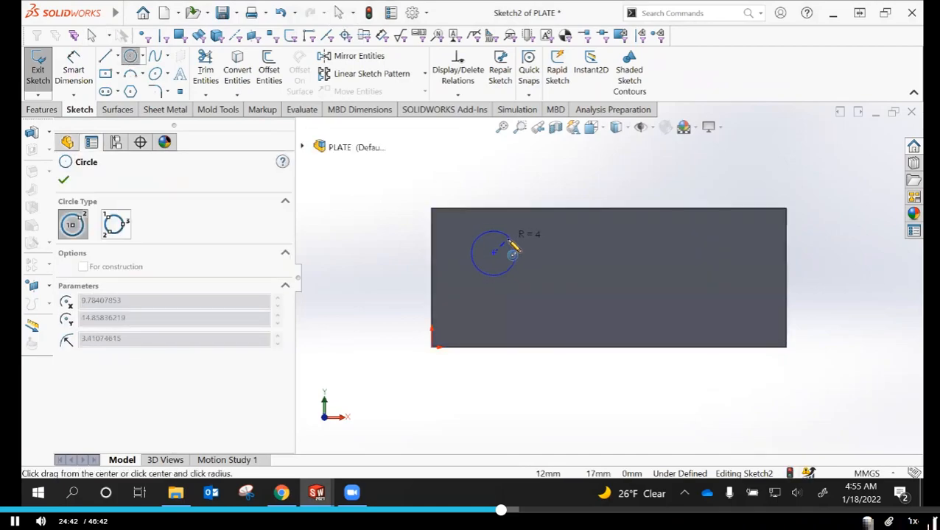
click(510, 245)
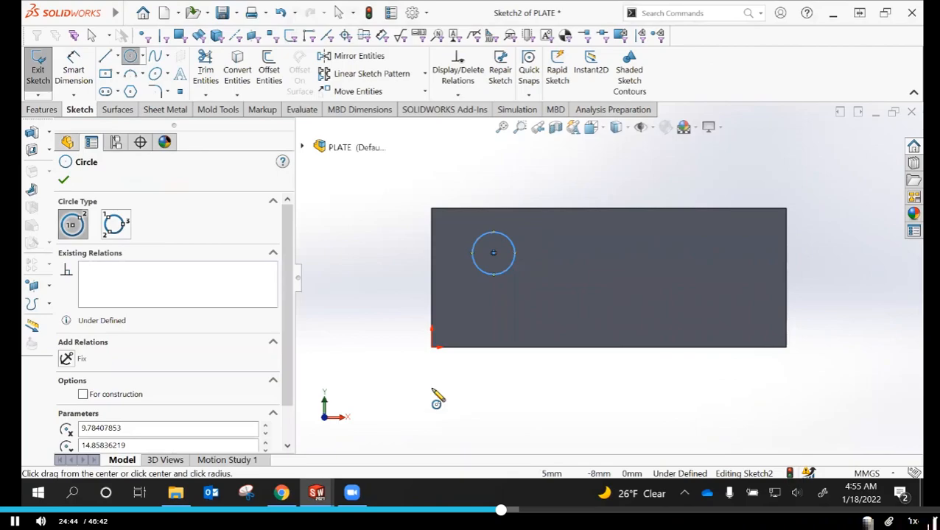
click(64, 179)
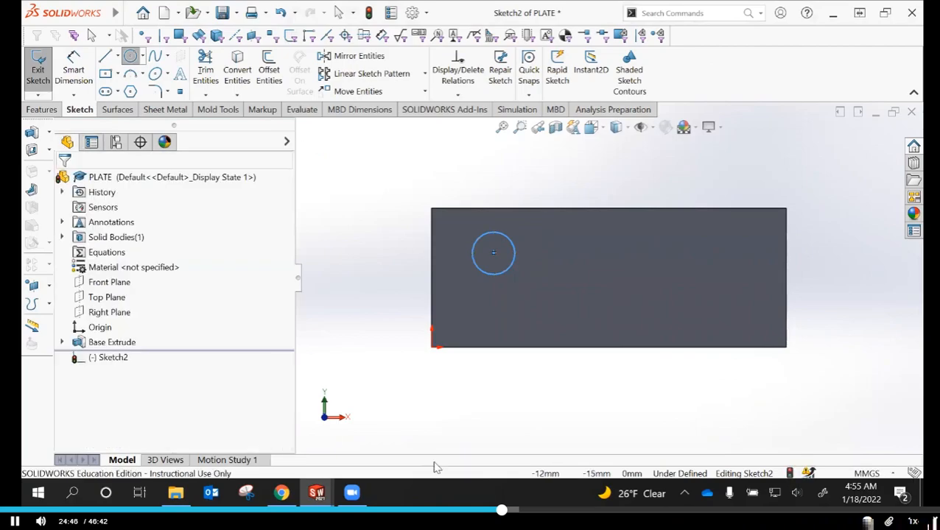
click(493, 257)
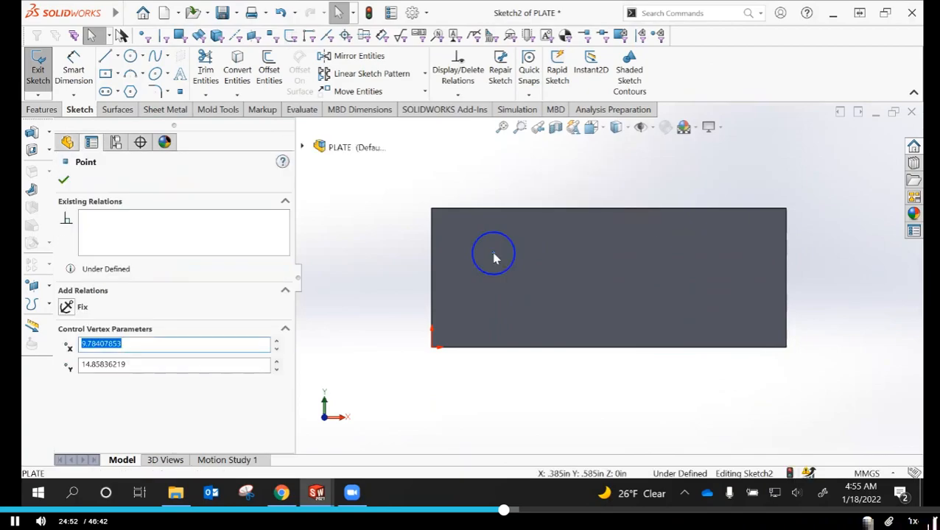
key(Escape)
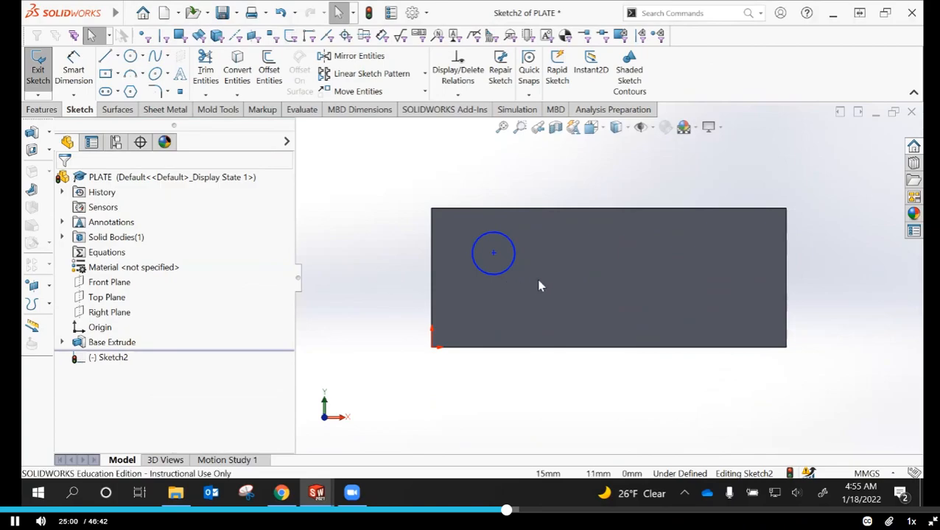
Copy the circle toward the middle of the face, centered about 24 mm across and 11 mm up from the origin
click(508, 274)
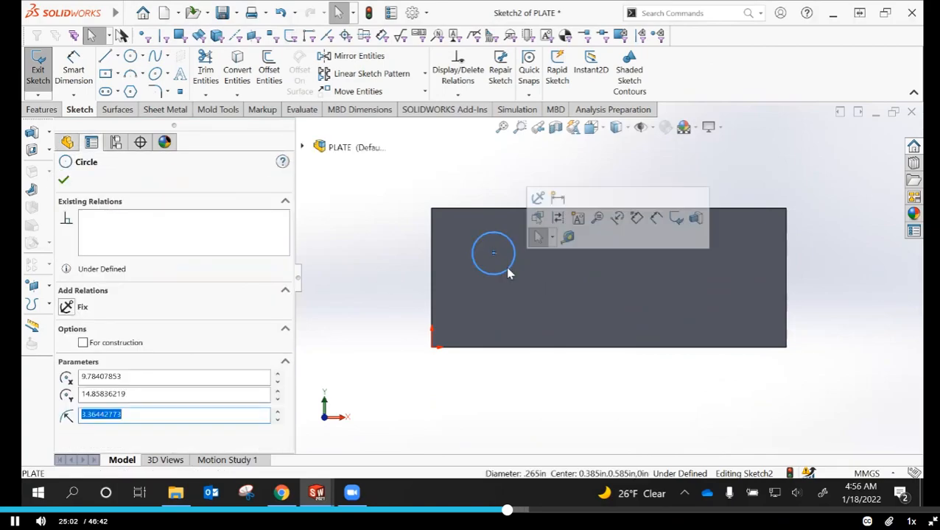
ctrl+drag(508, 274, 597, 293)
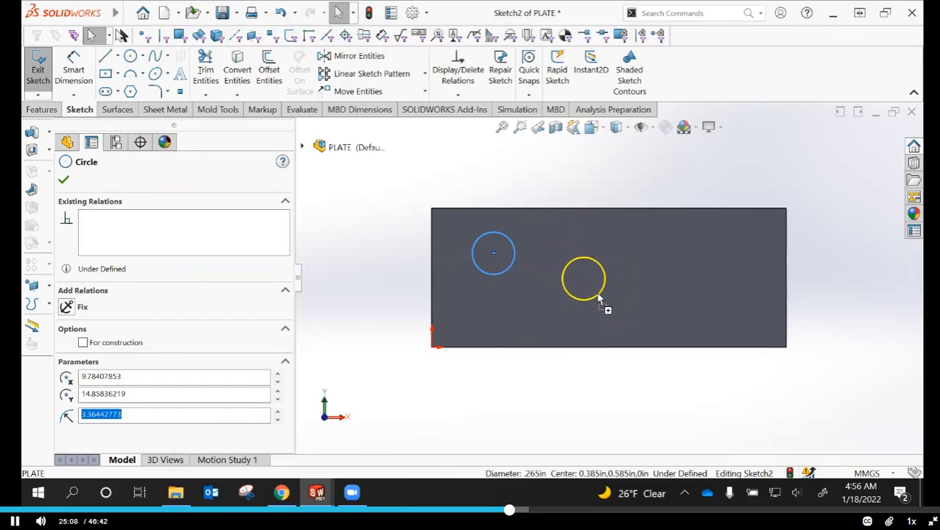
key(Escape)
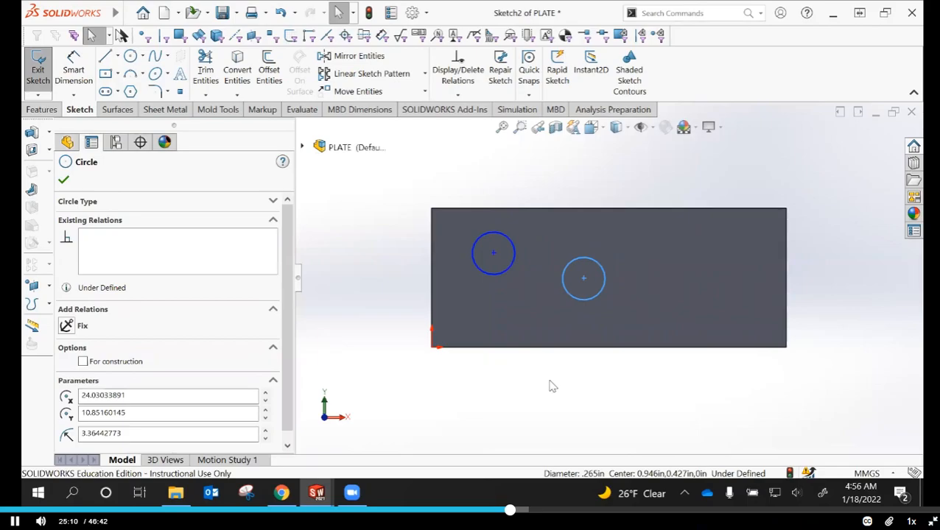
click(451, 424)
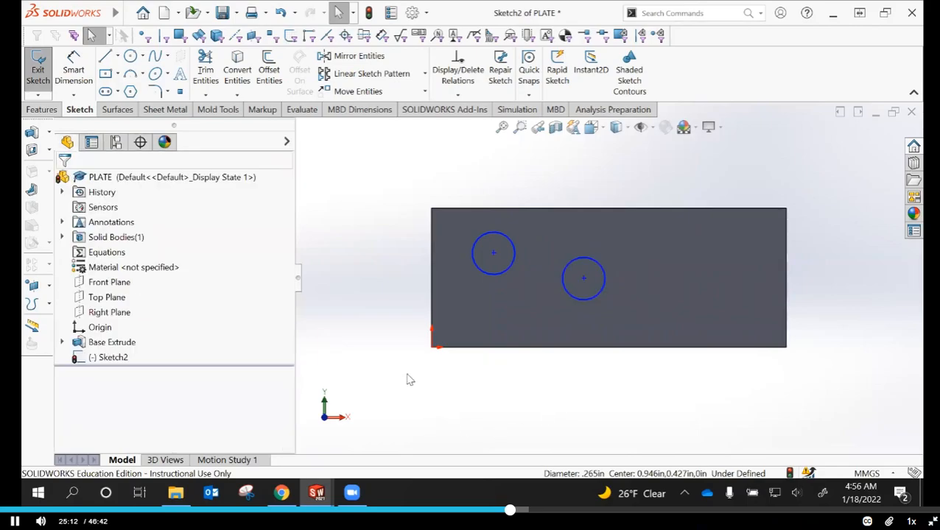
Select the center points of both circles together and examine which sketch relations can be added between them
click(493, 255)
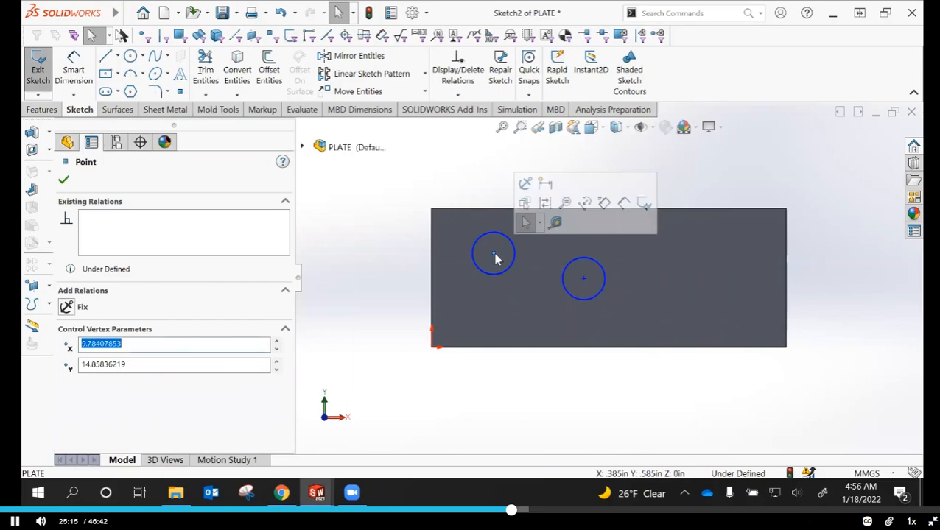
ctrl+click(583, 285)
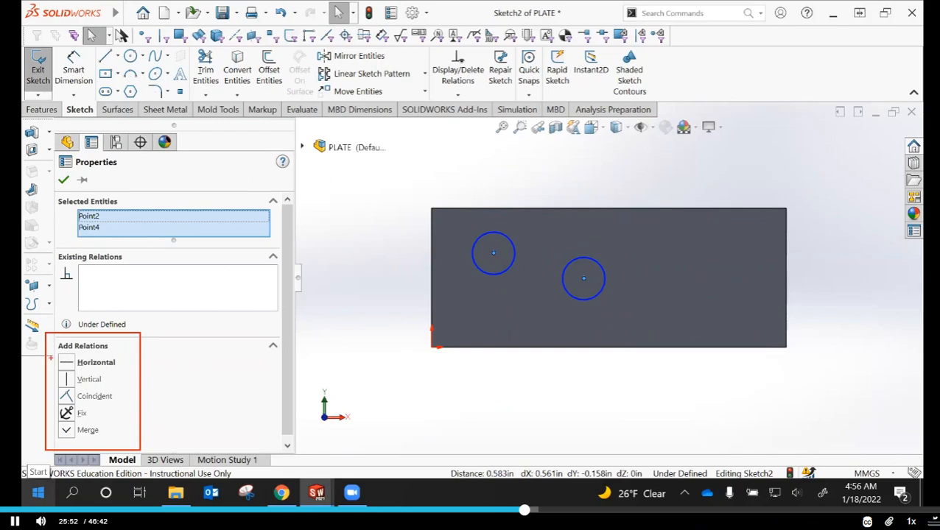
key(Escape)
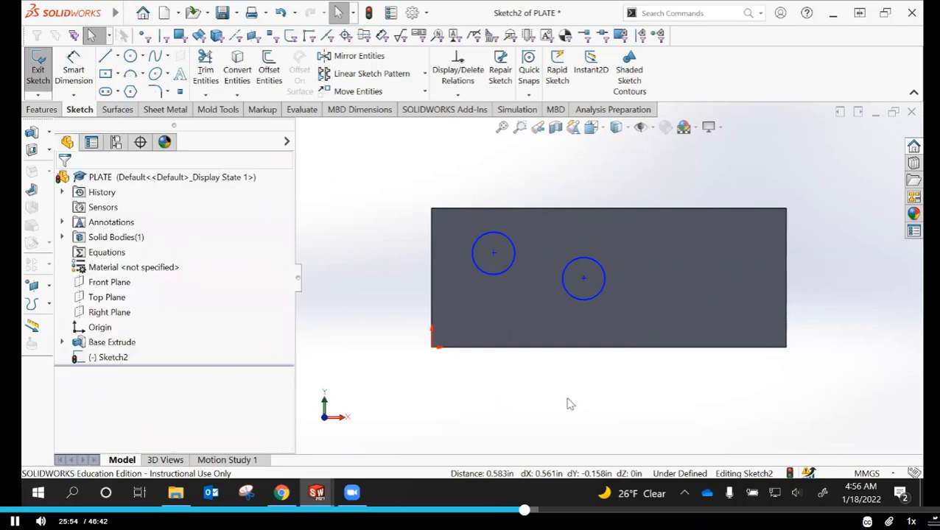
click(494, 253)
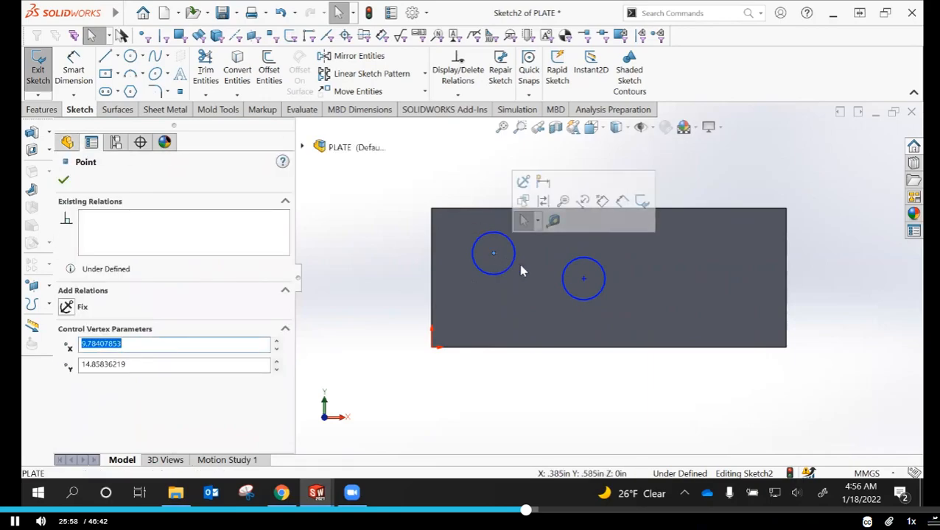
ctrl+click(584, 280)
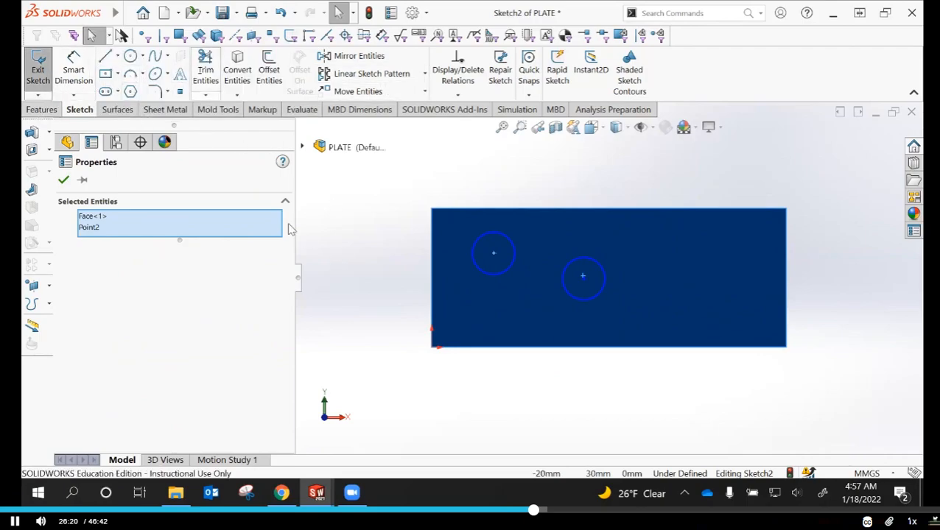
click(364, 279)
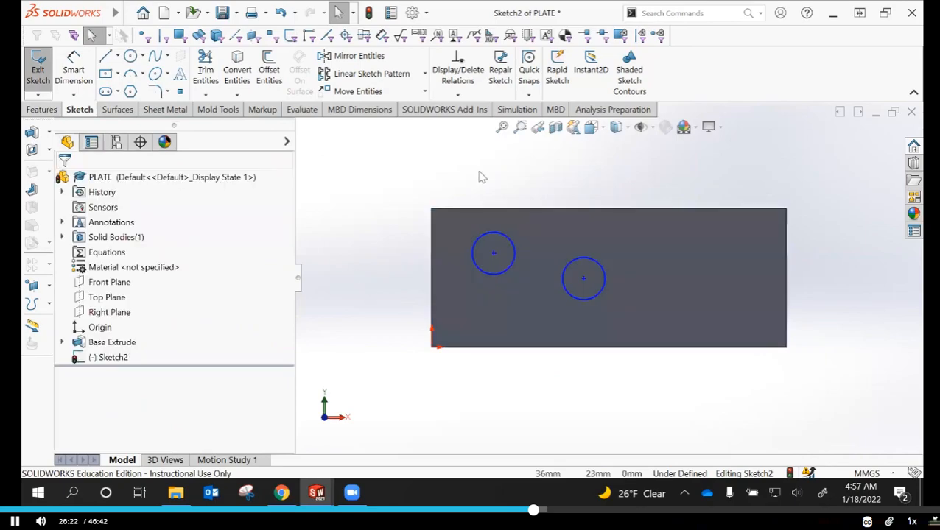
Add a Horizontal relation between the center points of the two circles
click(494, 254)
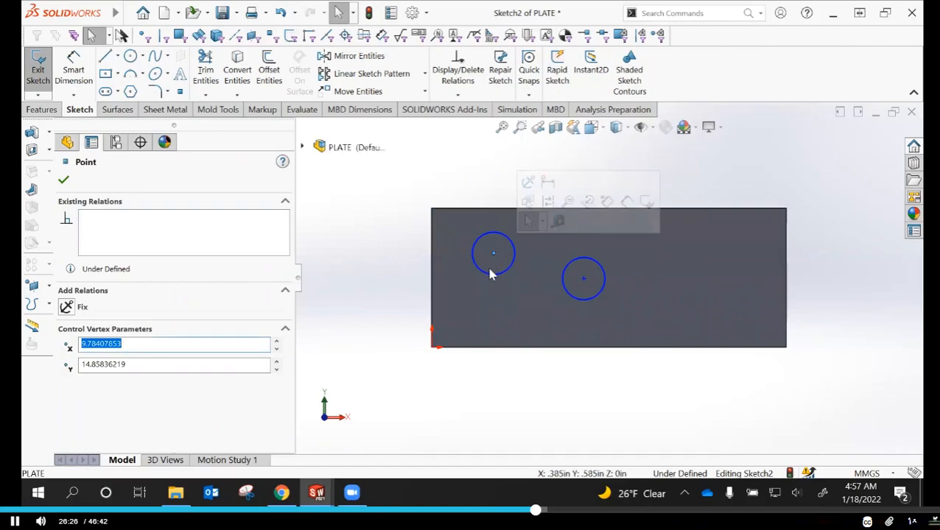
ctrl+click(583, 279)
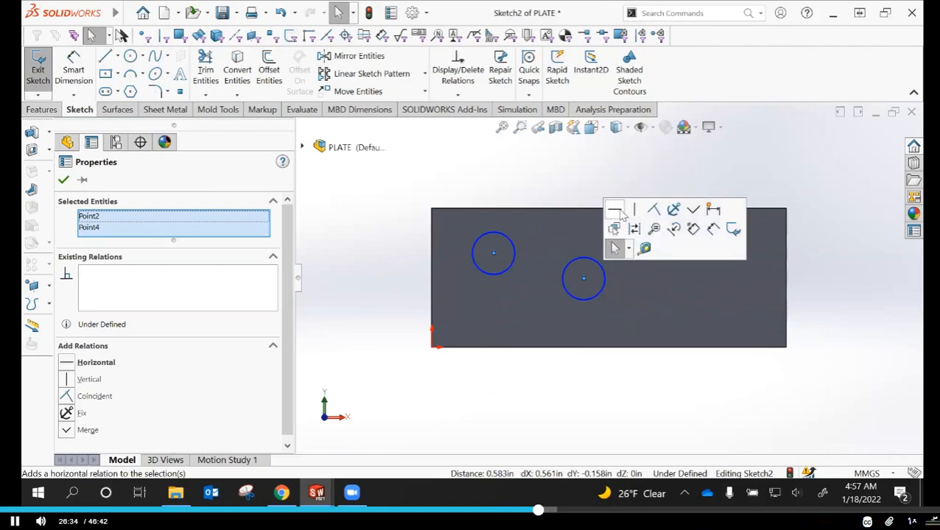
click(615, 213)
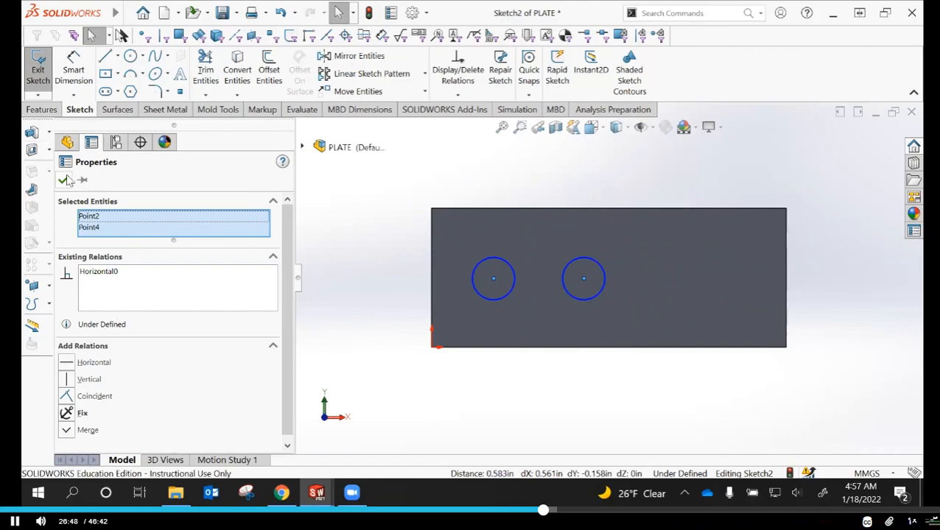
click(480, 376)
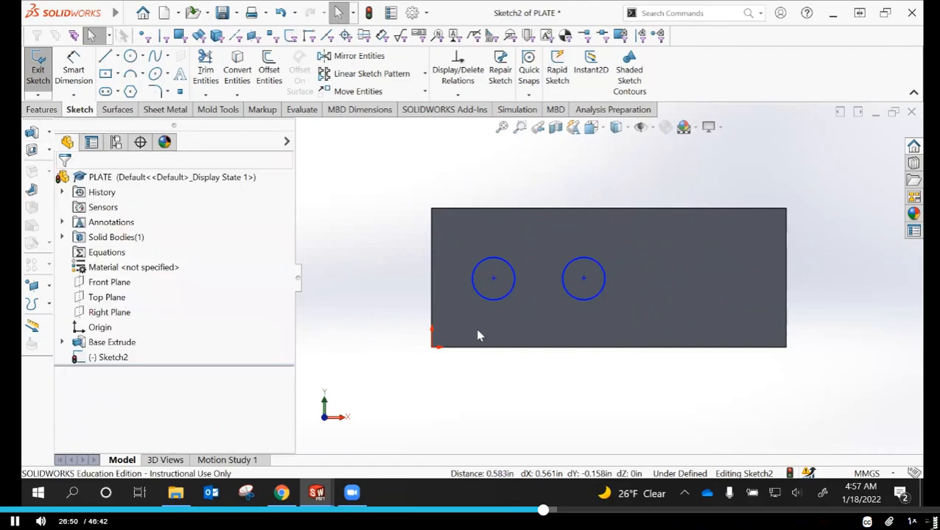
Add an Equal relation between the two circles so they share the same radius
click(508, 297)
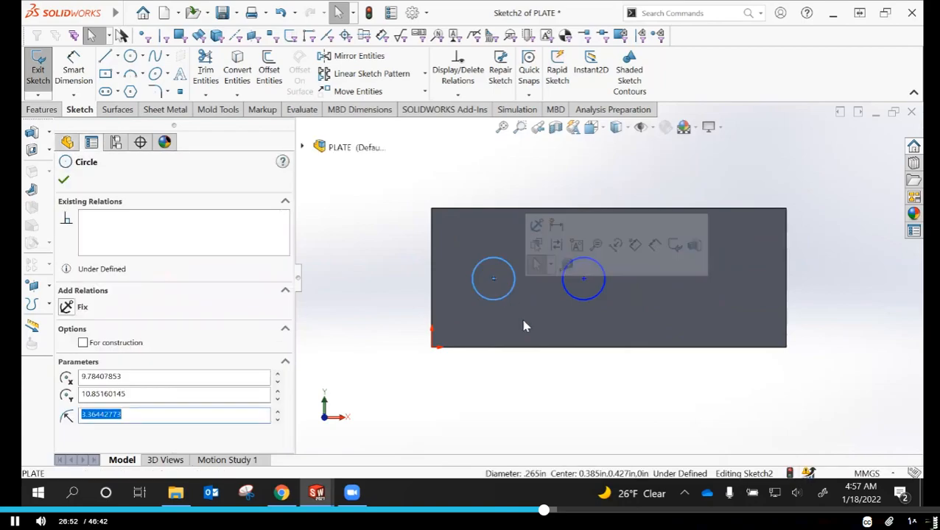
ctrl+click(599, 296)
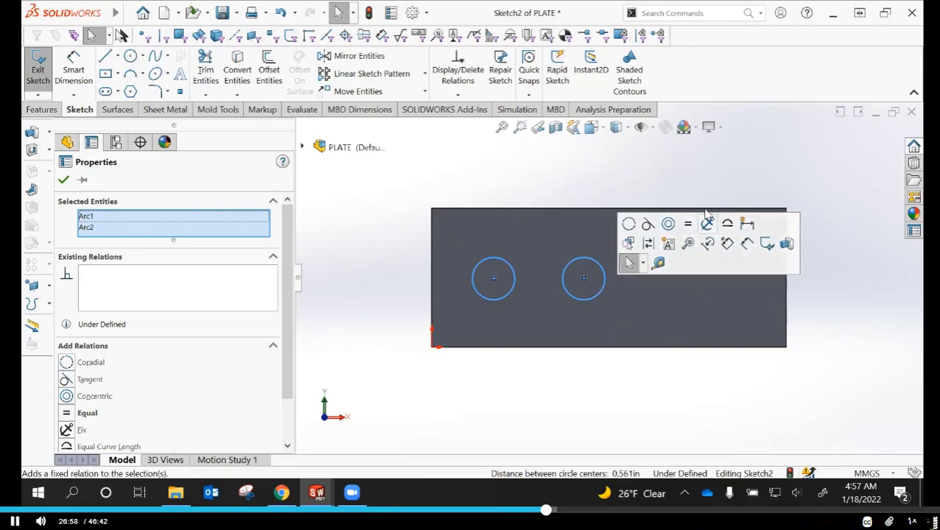
click(688, 227)
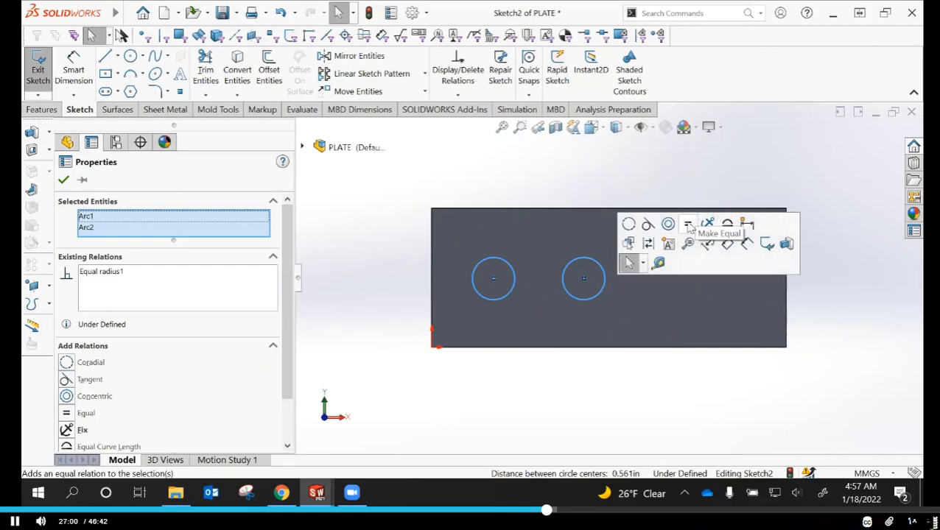
click(65, 181)
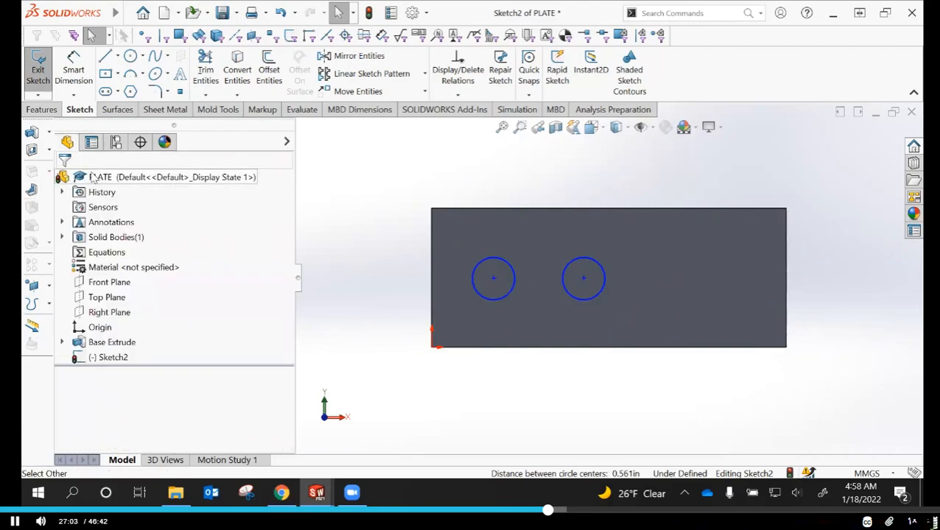
Dimension the left circle's diameter and set it to 4 mm
click(81, 83)
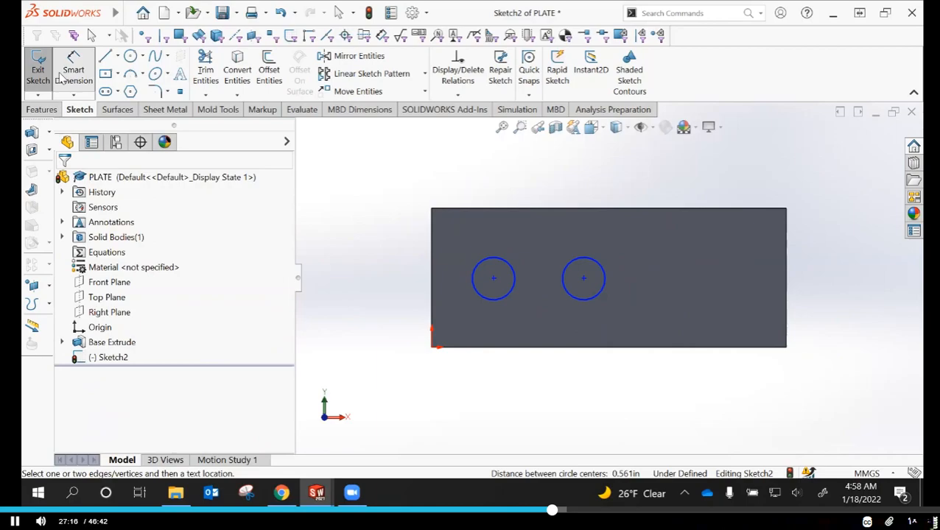
click(78, 73)
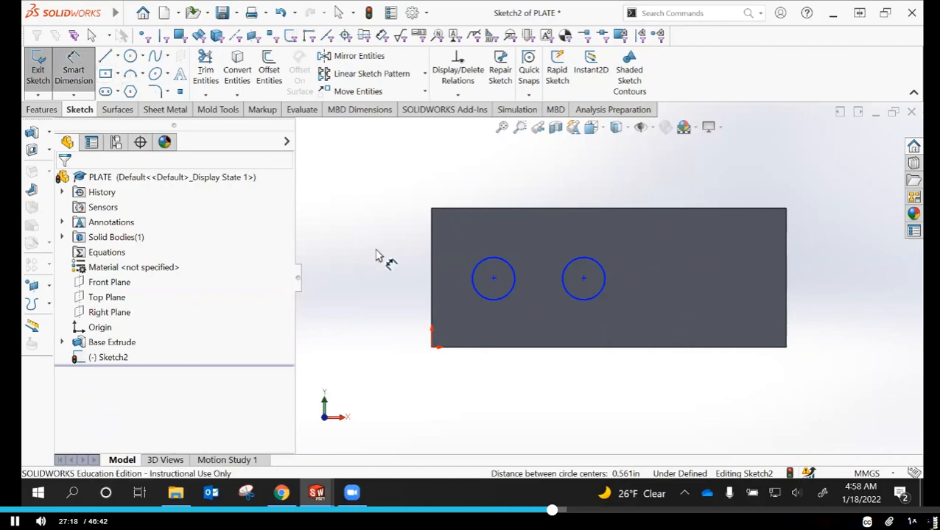
click(475, 271)
click(383, 248)
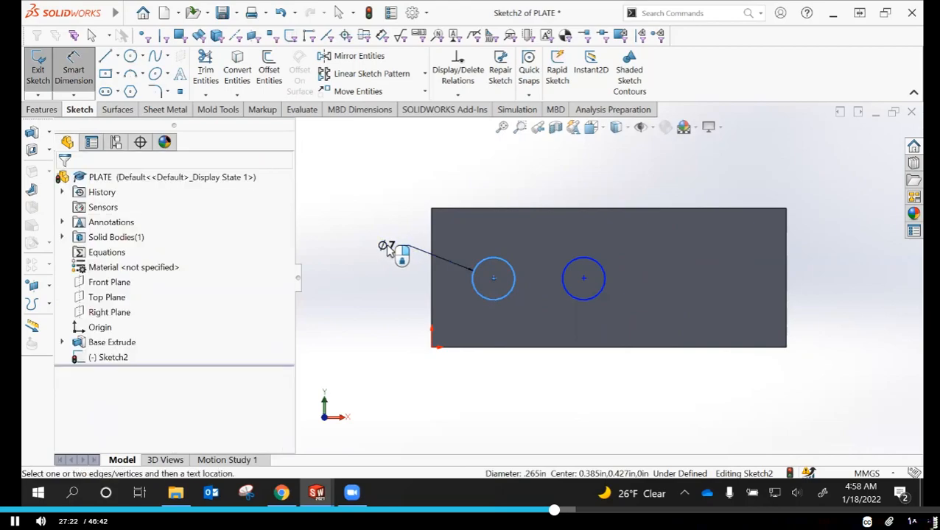
text(4)
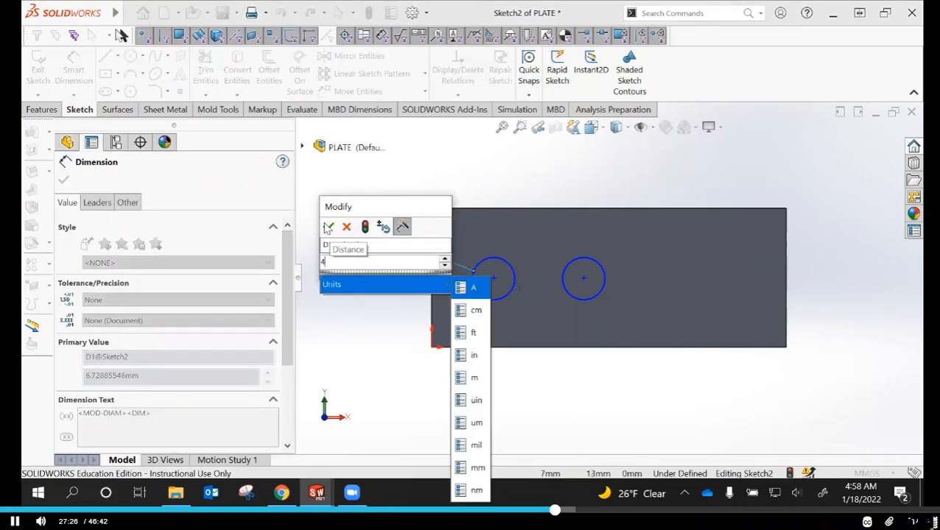
click(328, 228)
click(328, 228)
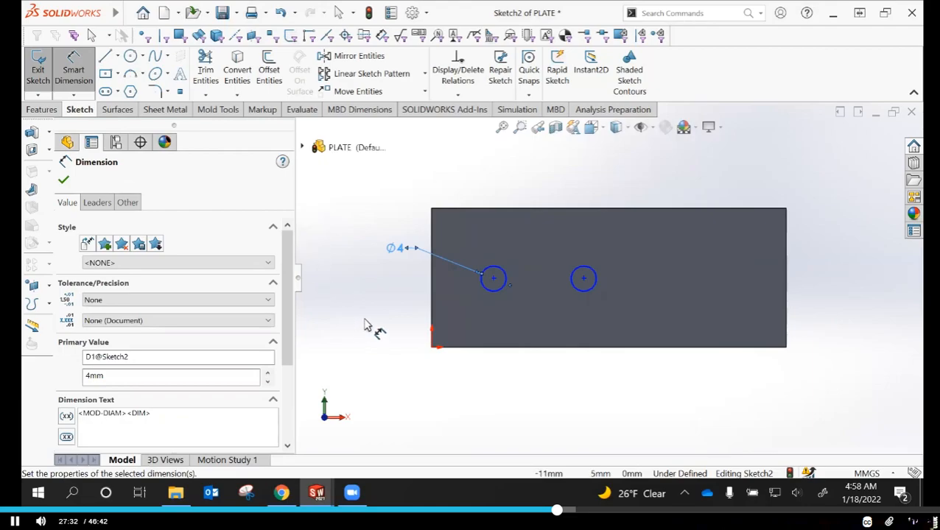
Dimension the left circle's center vertically from the plate's bottom edge and set the distance to 11 mm
click(495, 349)
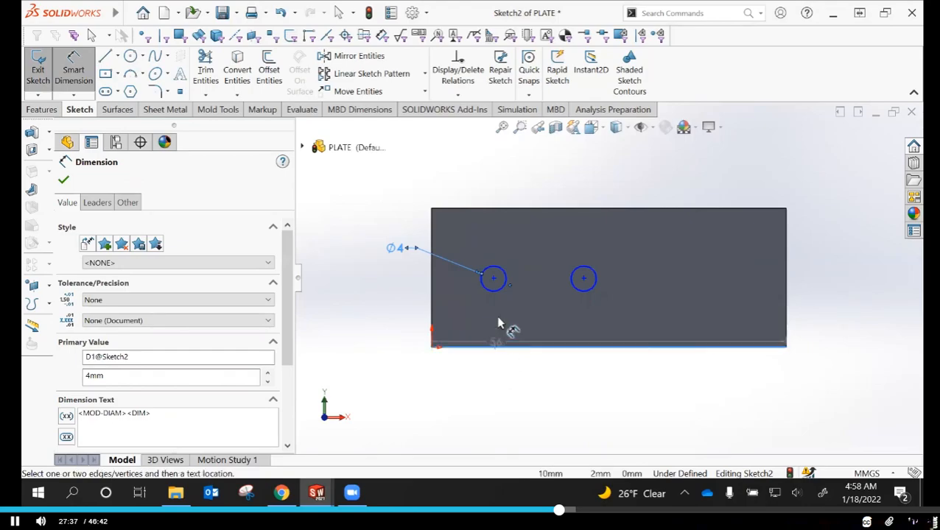
click(494, 279)
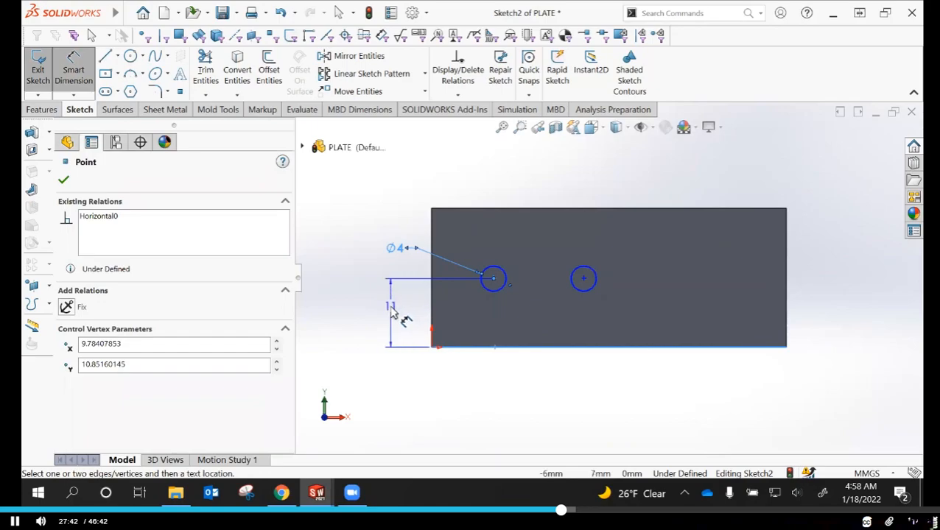
click(388, 312)
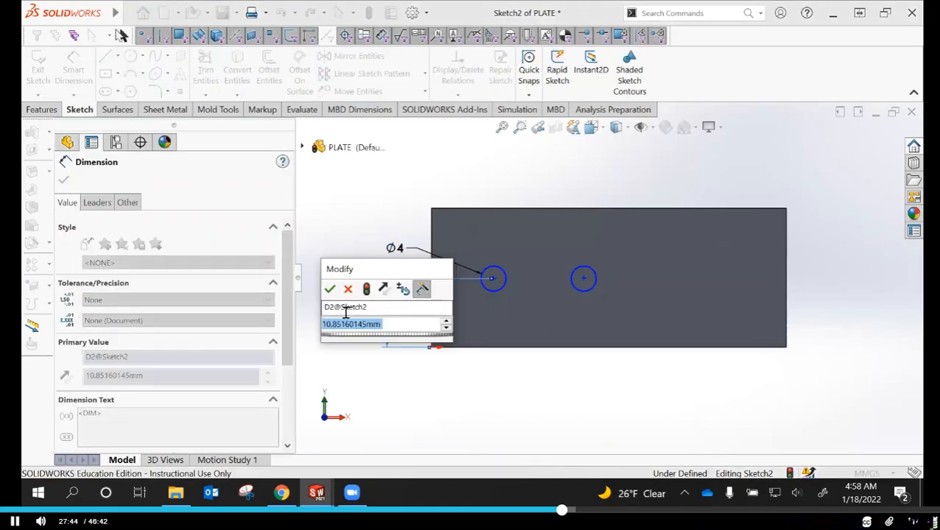
text(11)
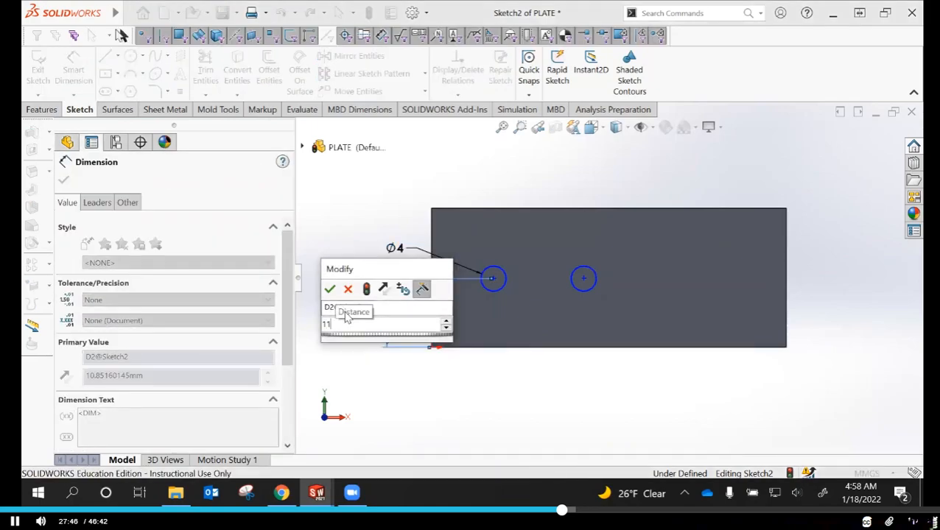
key(Return)
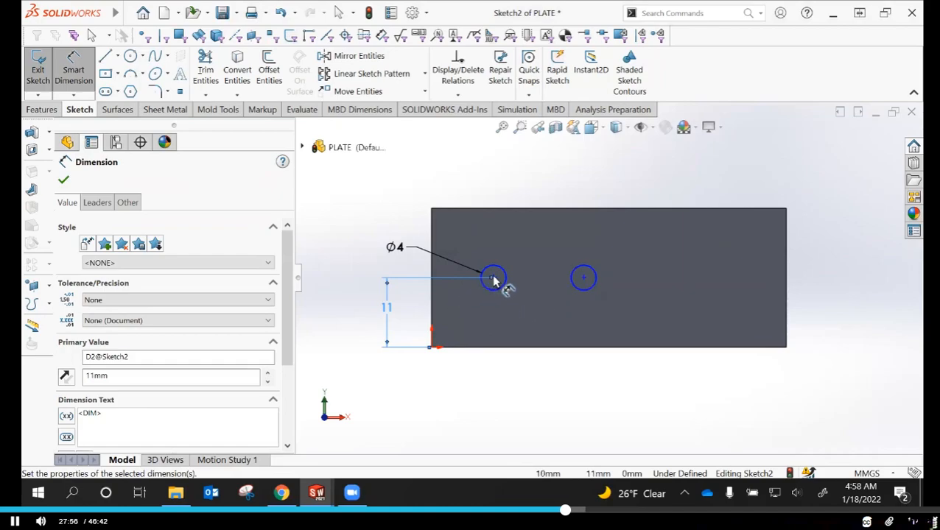
key(Escape)
Dimension the left circle horizontally from the plate's left edge and set the distance to 16.5 mm
click(434, 298)
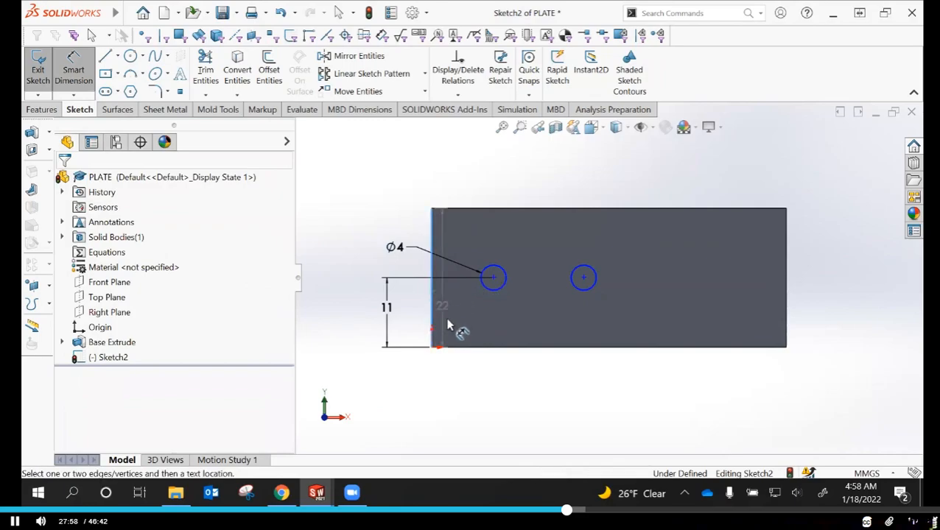
click(495, 291)
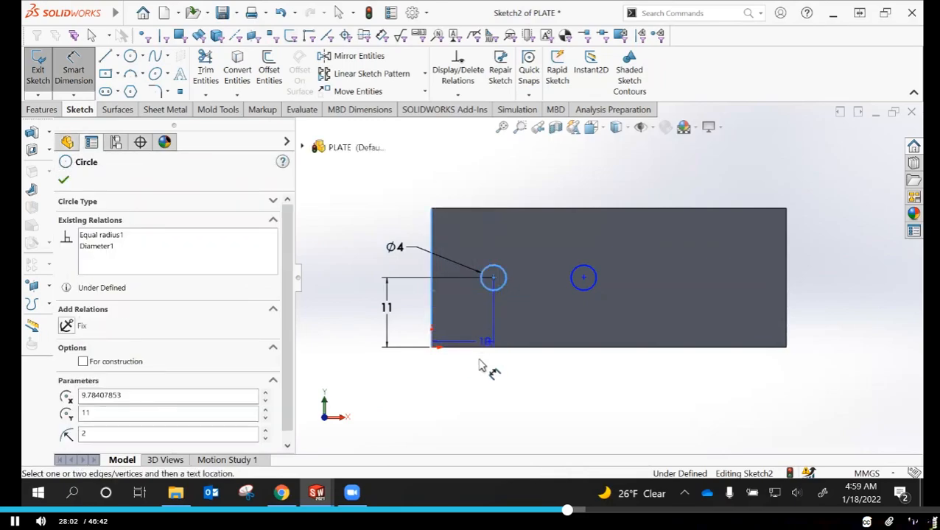
click(459, 398)
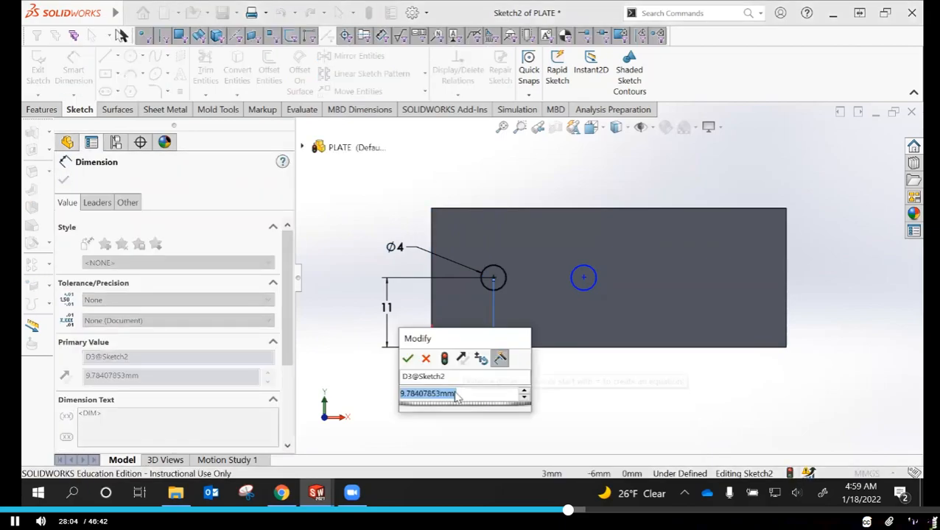
text(16.5)
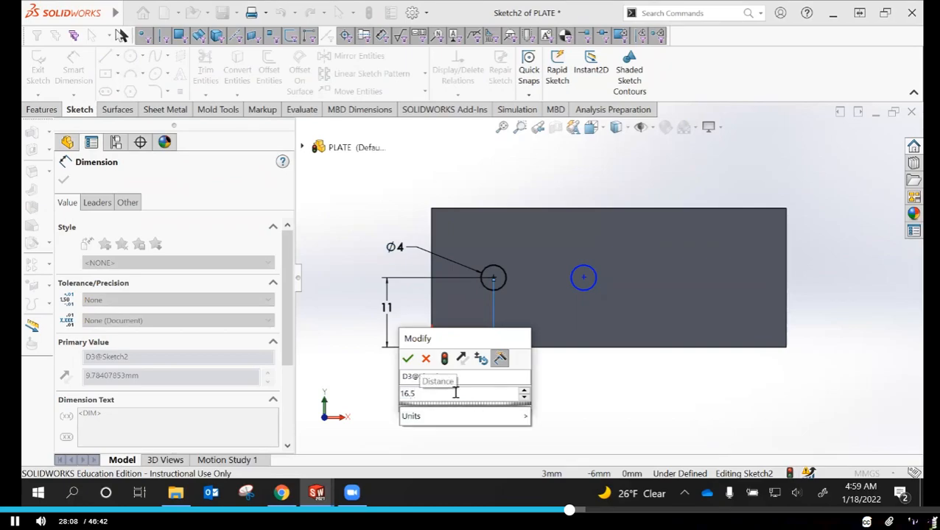
key(Return)
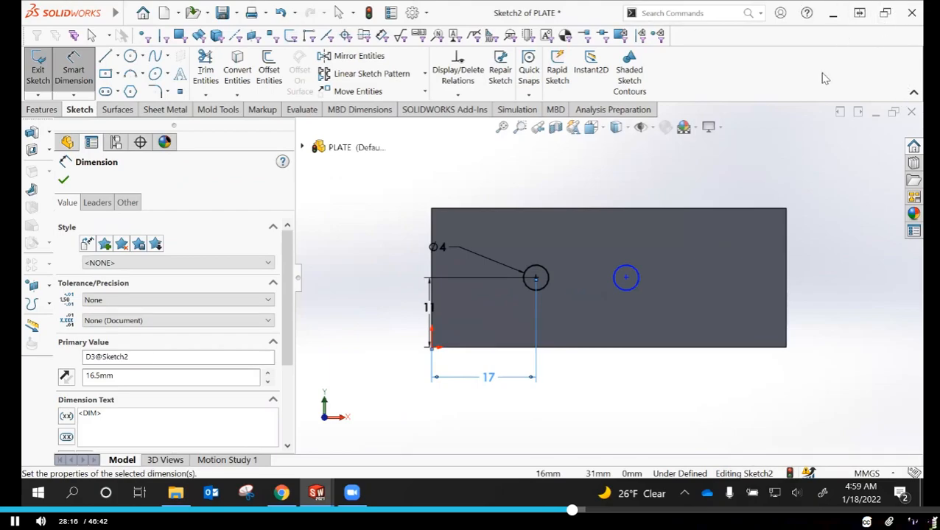
Dimension the right circle's center horizontally from the plate's left edge, set the distance to 39.5 mm, and finish dimensioning
click(432, 298)
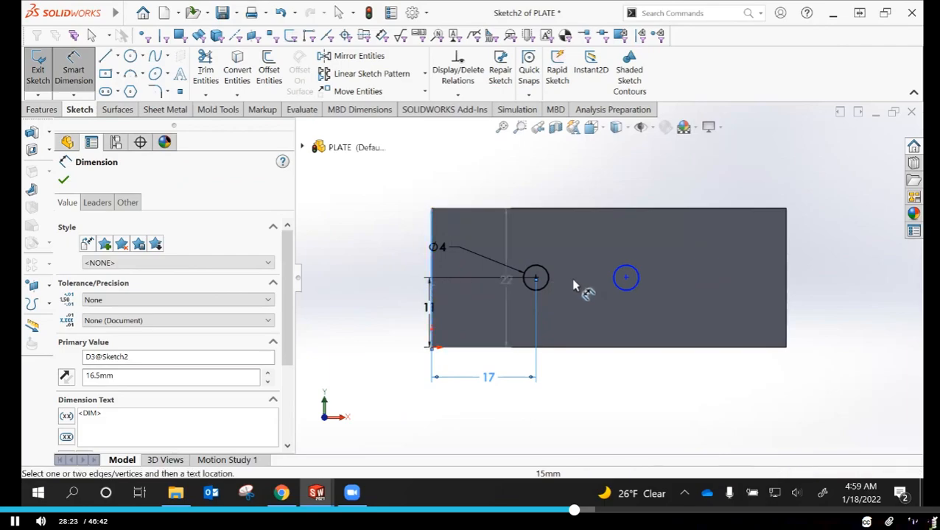
click(626, 278)
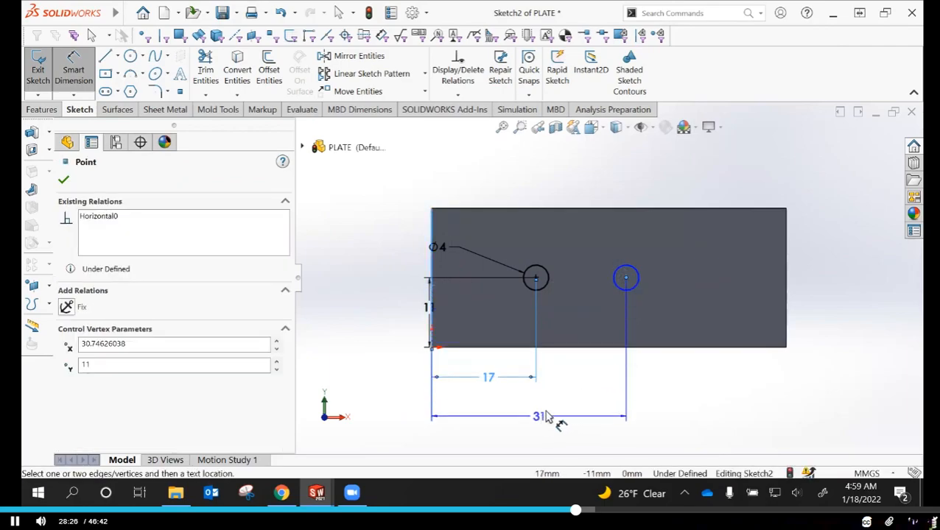
click(548, 423)
text(39)
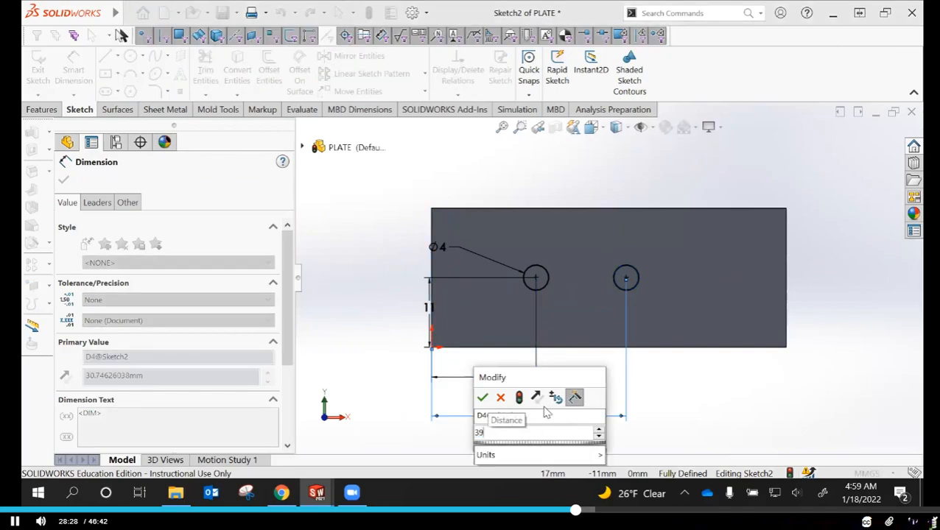
text(.5)
key(Return)
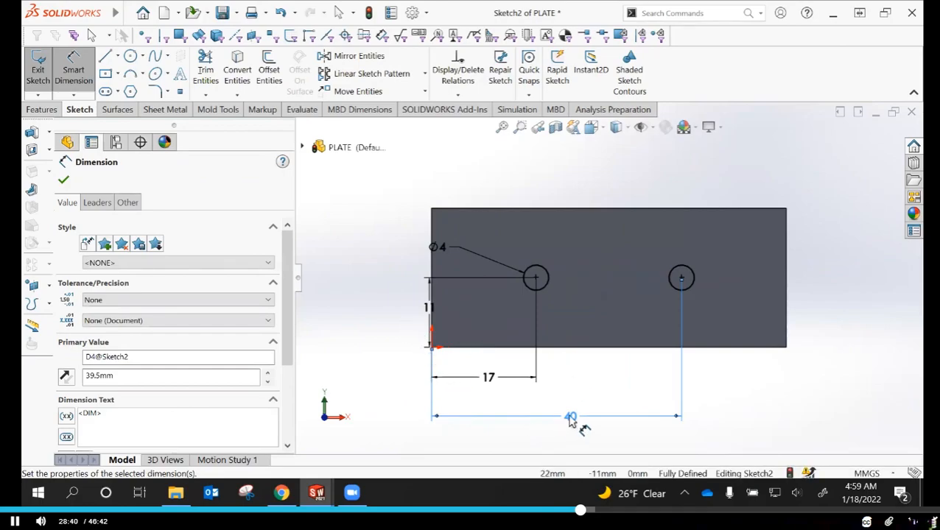
click(65, 181)
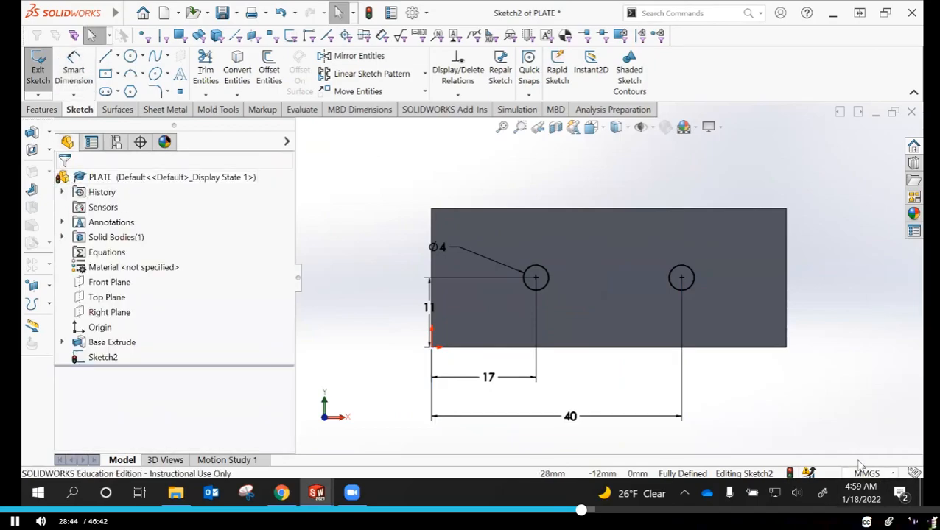
Set the document's basic length units to two decimal places (.12), keeping the MMGS unit system
click(894, 473)
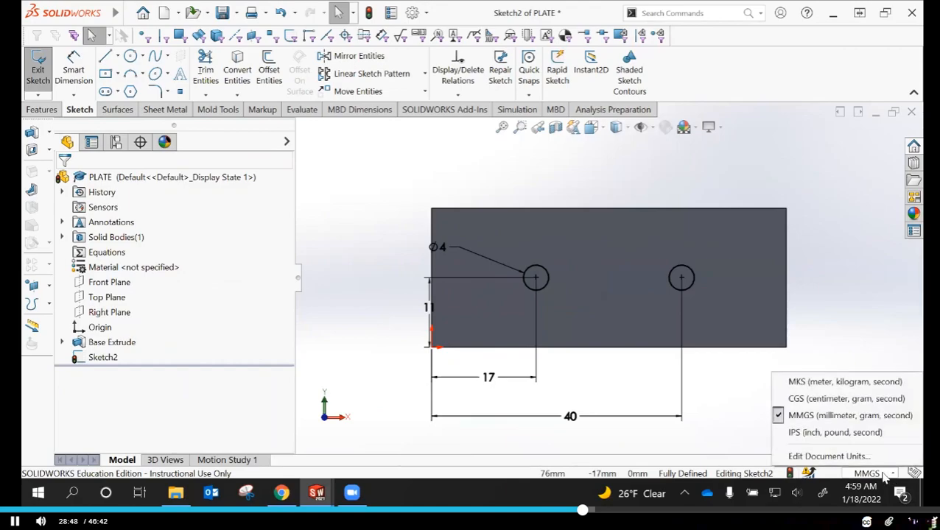
click(828, 457)
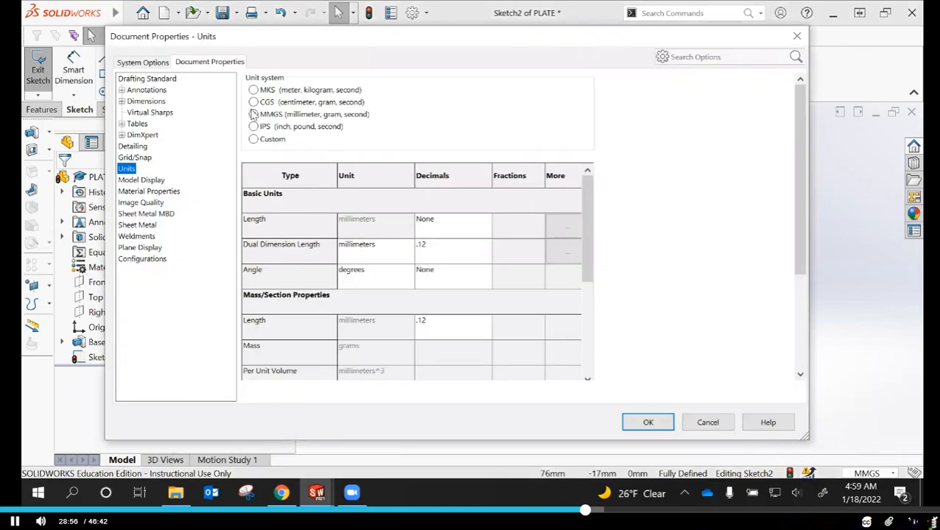
click(254, 114)
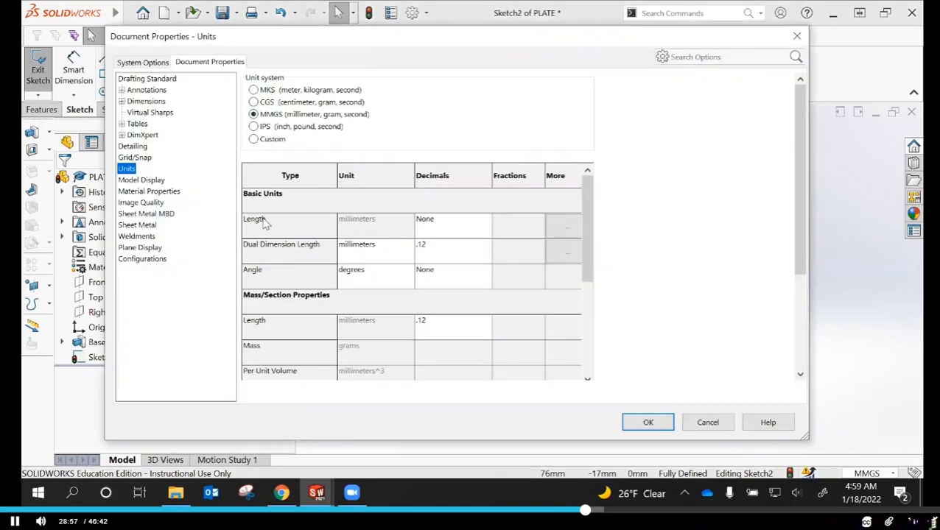
click(484, 229)
click(487, 221)
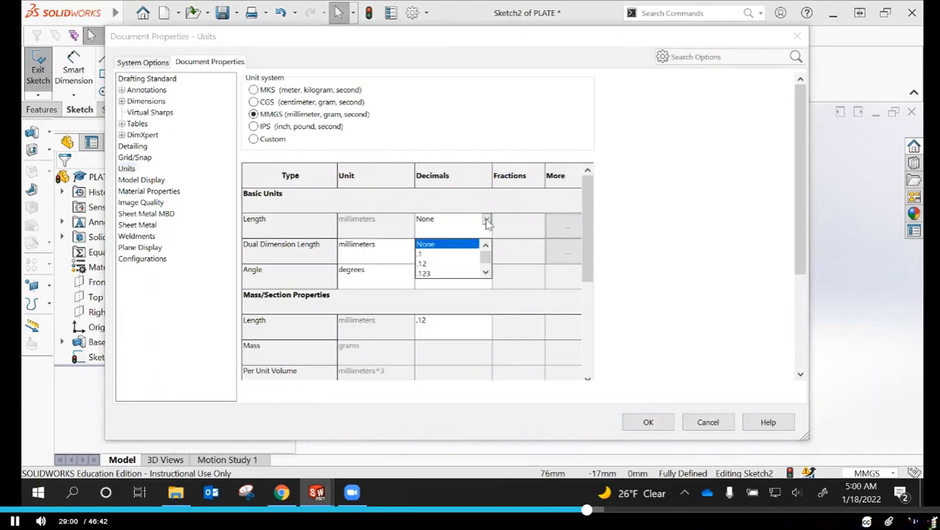
click(424, 265)
click(649, 423)
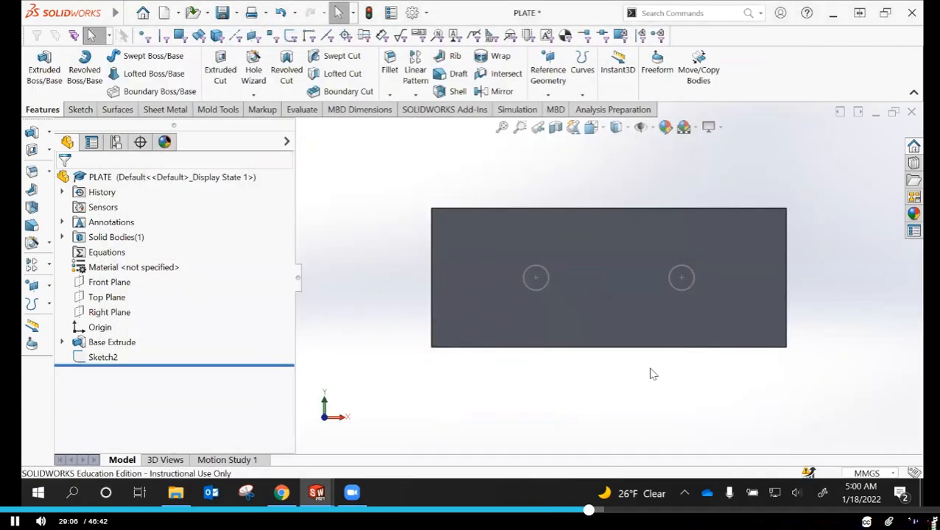
click(582, 308)
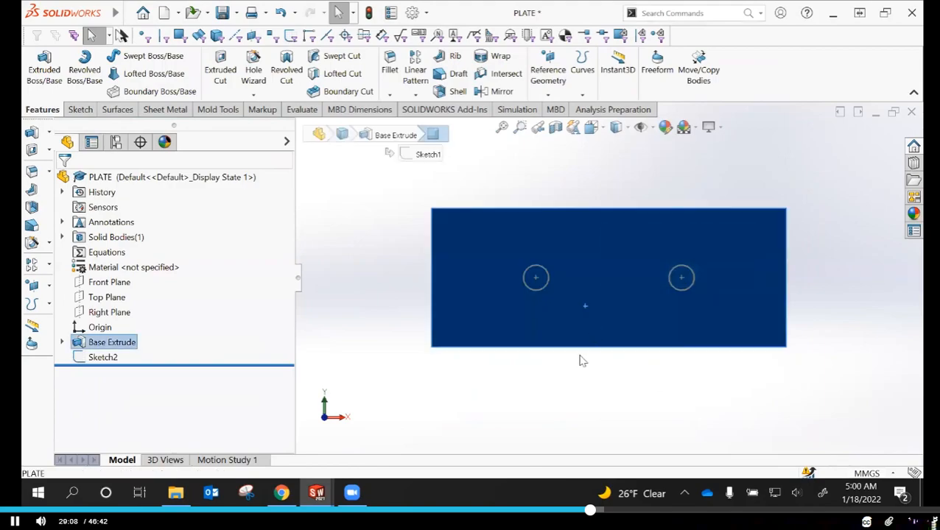
click(342, 353)
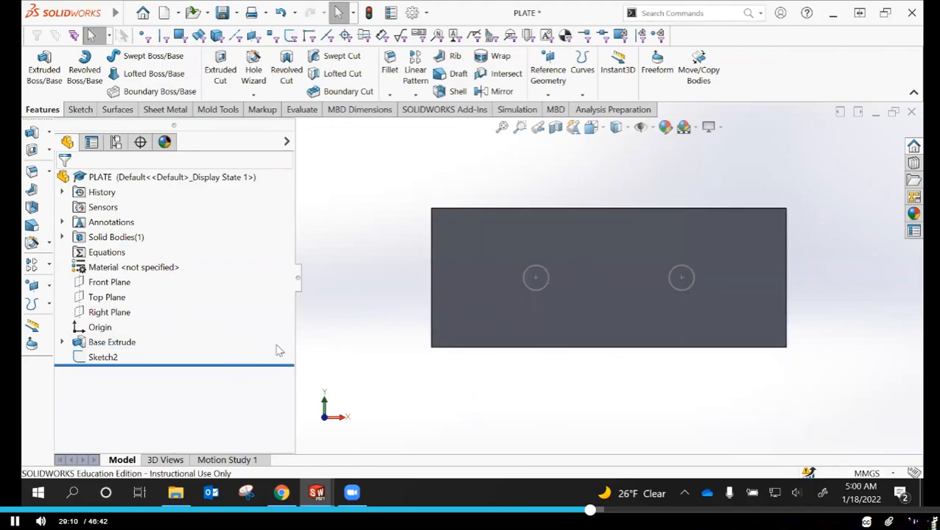
Open the two-circle sketch for editing and move the 11 mm vertical dimension outward, clear of the plate's left edge
click(90, 356)
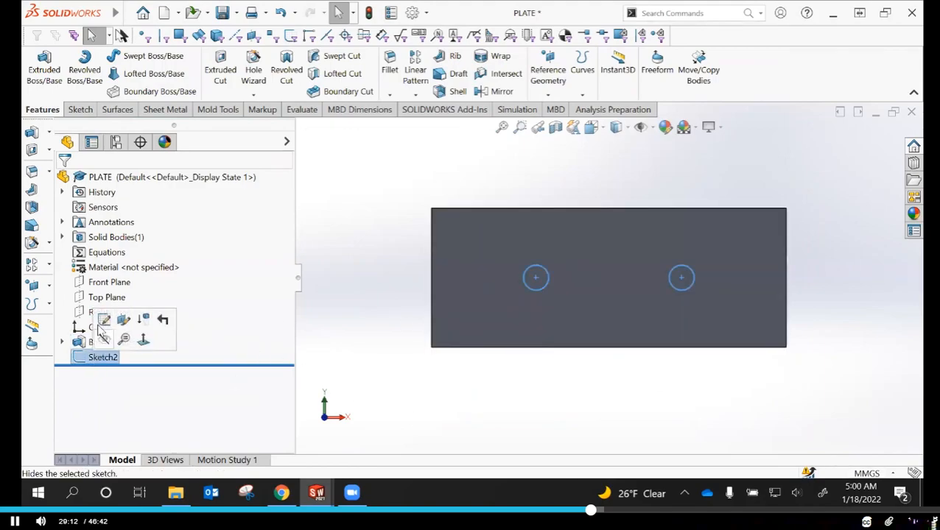
click(96, 321)
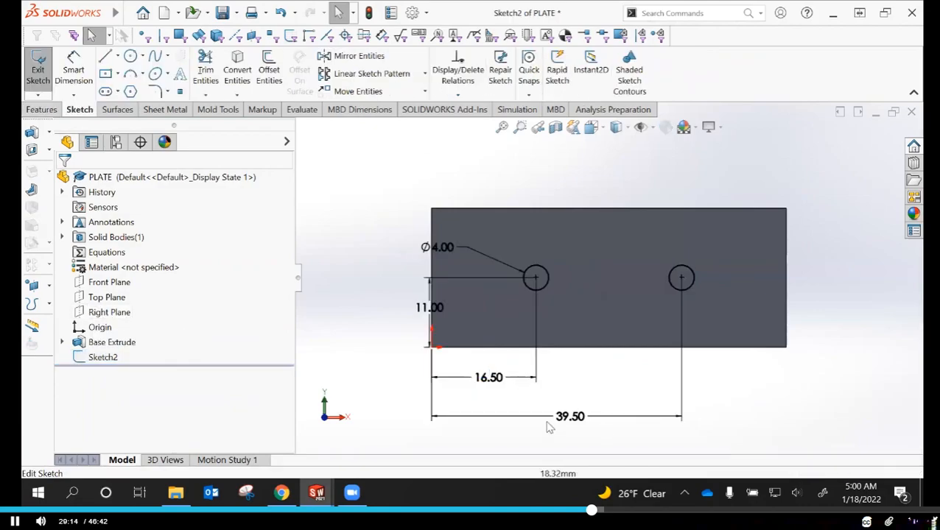
drag(429, 308, 395, 308)
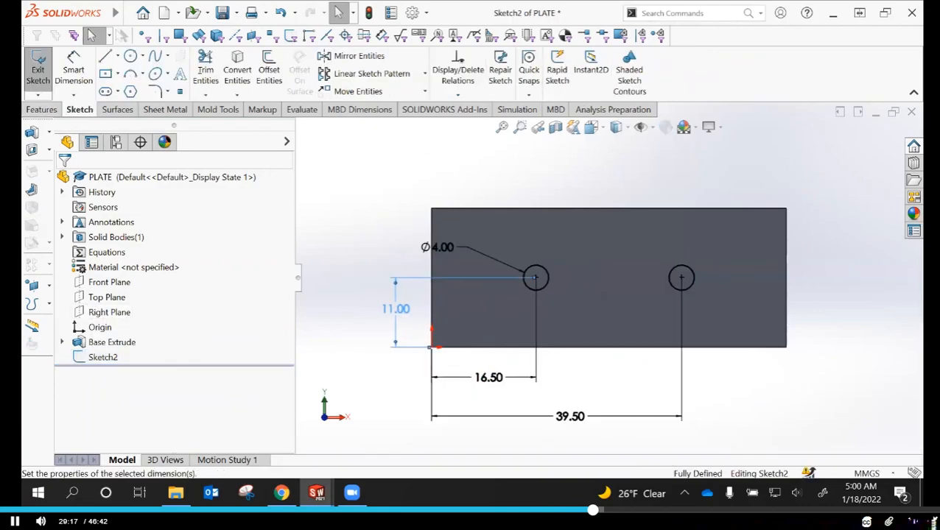
click(775, 392)
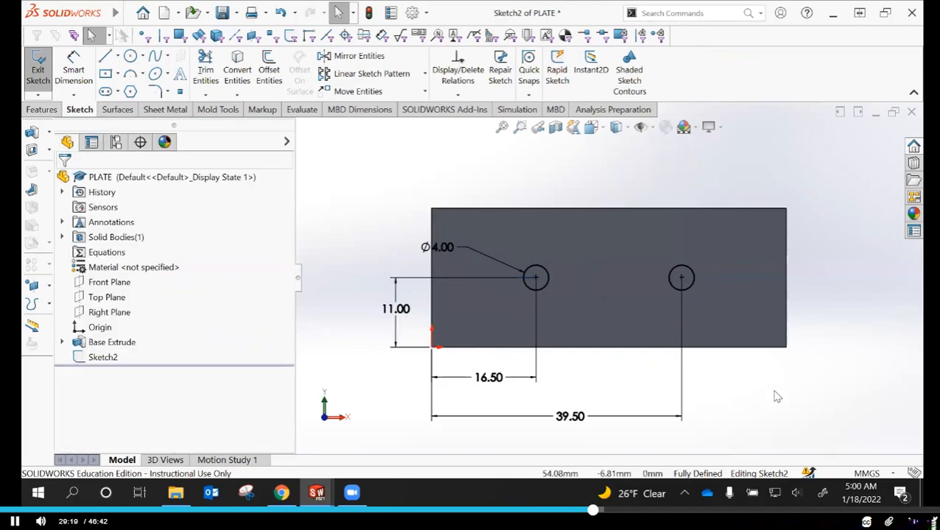
Switch the unit system to IPS (inch, pound, second) and review the decimal options for basic length in the document units
click(893, 475)
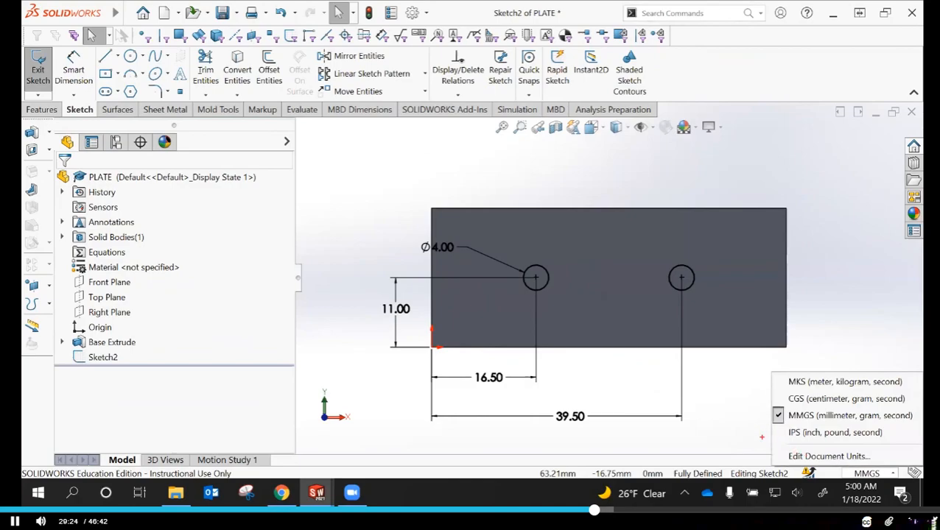
drag(772, 440, 887, 466)
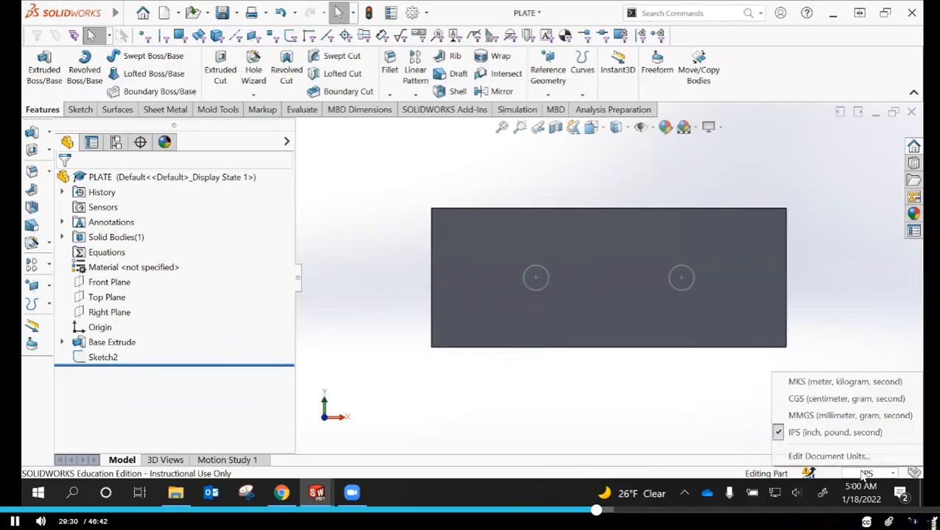
click(828, 456)
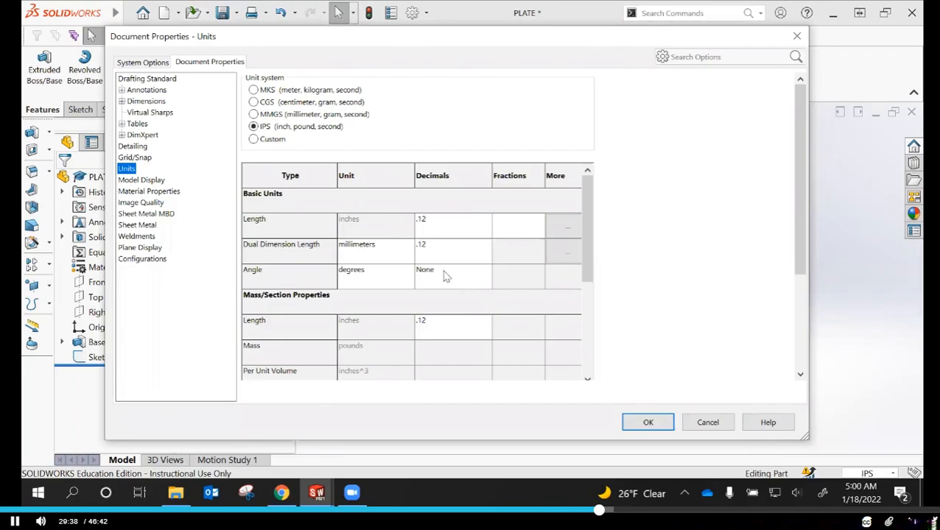
mouse_move(236, 211)
mouse_down()
mouse_move(306, 231)
mouse_move(237, 215)
mouse_up()
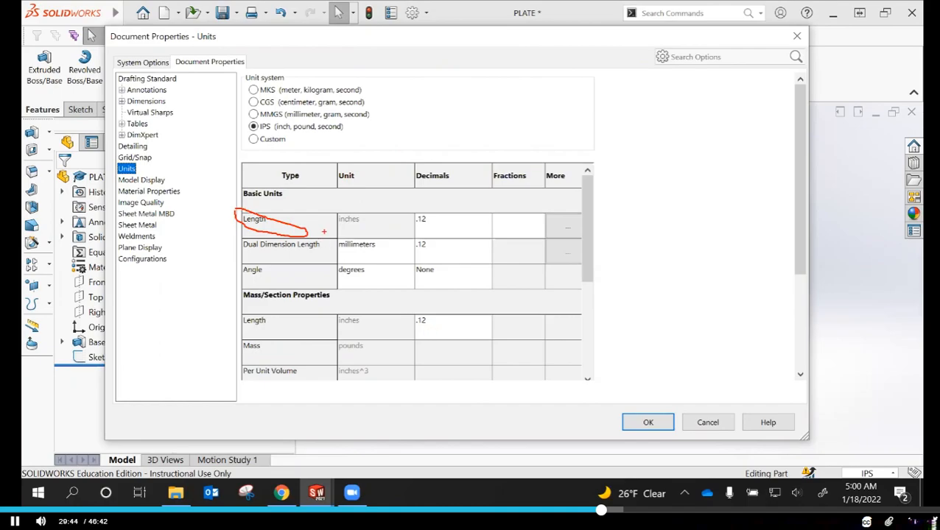
drag(317, 224, 410, 224)
key(Escape)
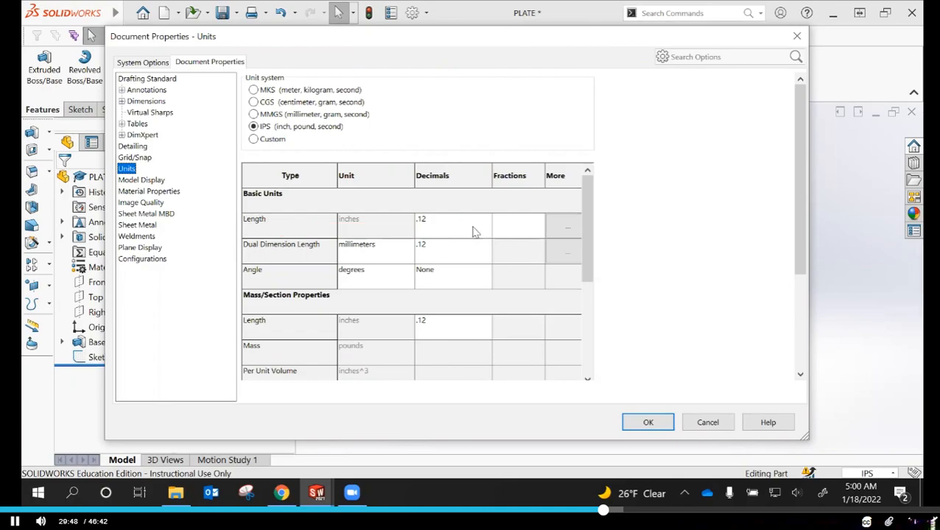
click(480, 224)
click(485, 219)
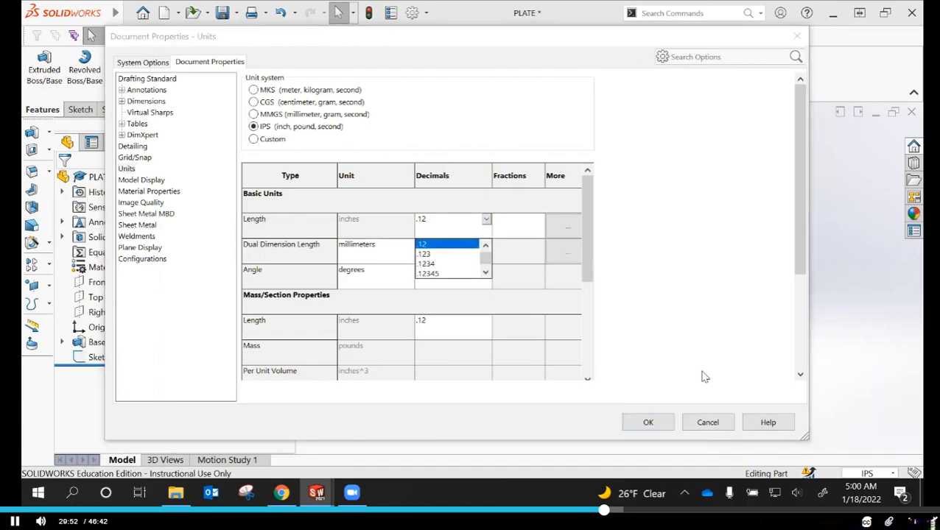
click(707, 426)
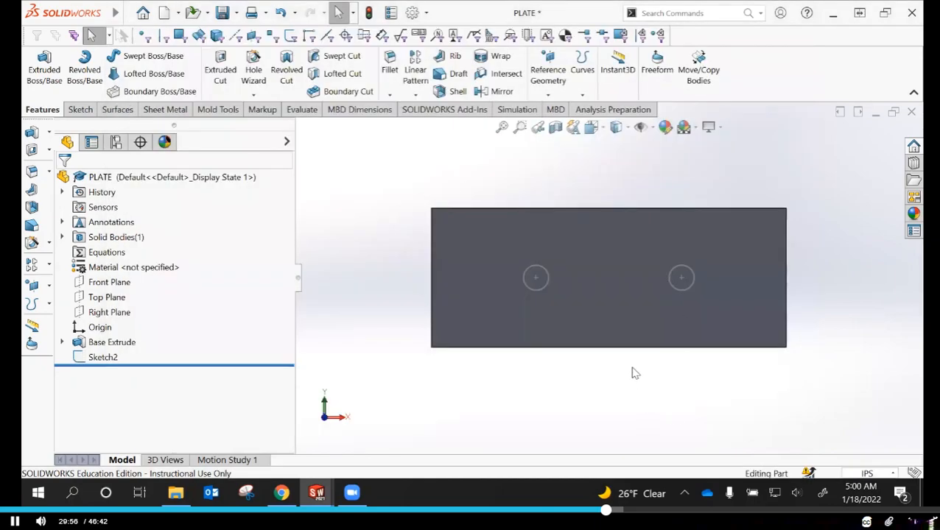
Check the two-circle sketch's dimensions in inches, and reopen it with the unit system set back to MMGS (millimeter, gram, second)
click(102, 358)
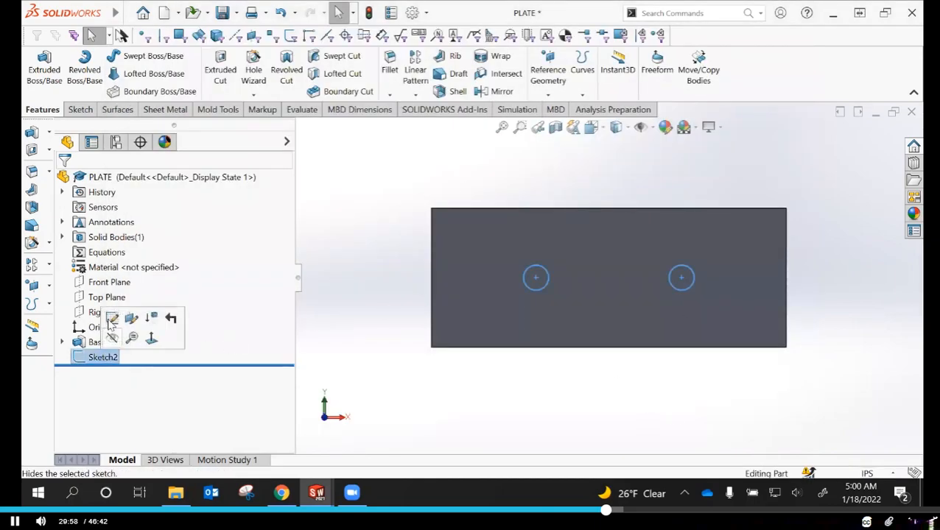
click(88, 322)
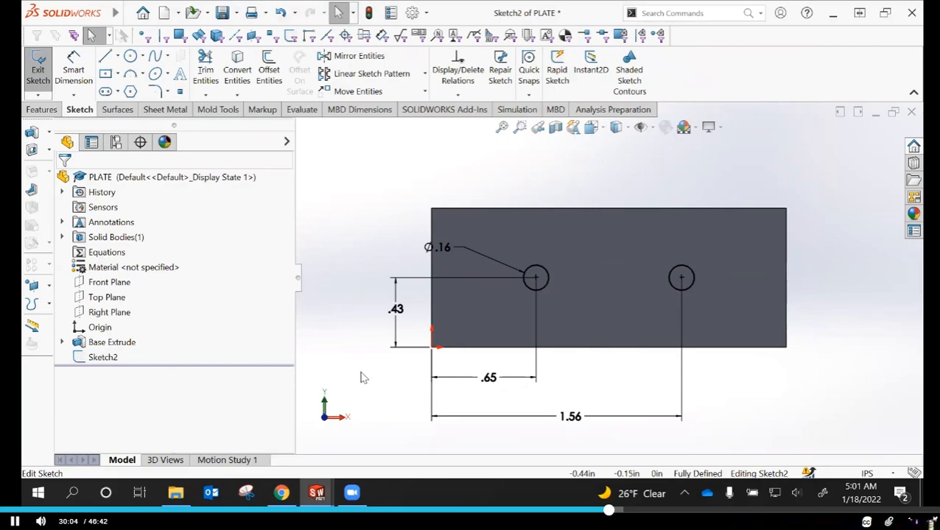
click(893, 474)
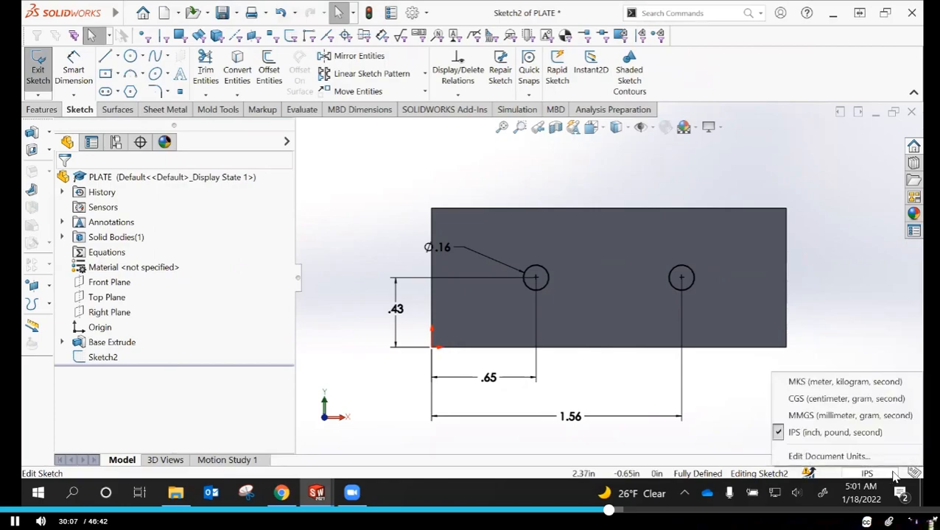
click(815, 416)
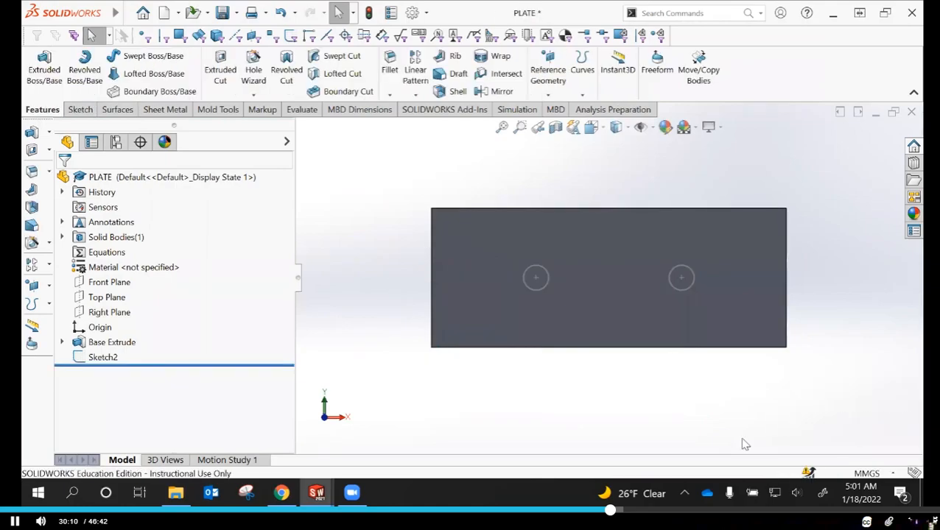
click(103, 357)
click(109, 320)
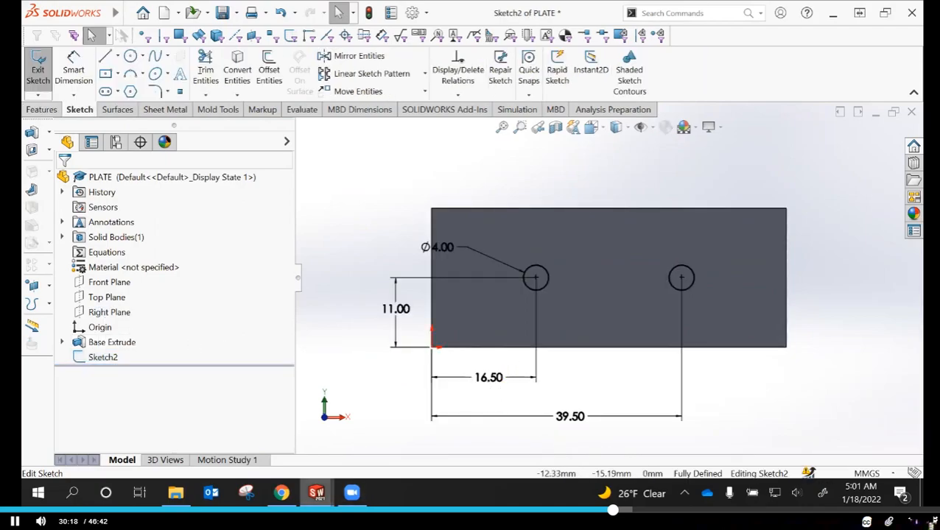
Cut-extrude the two 4 mm circles through the plate with the Through All end condition
mouse_move(282, 493)
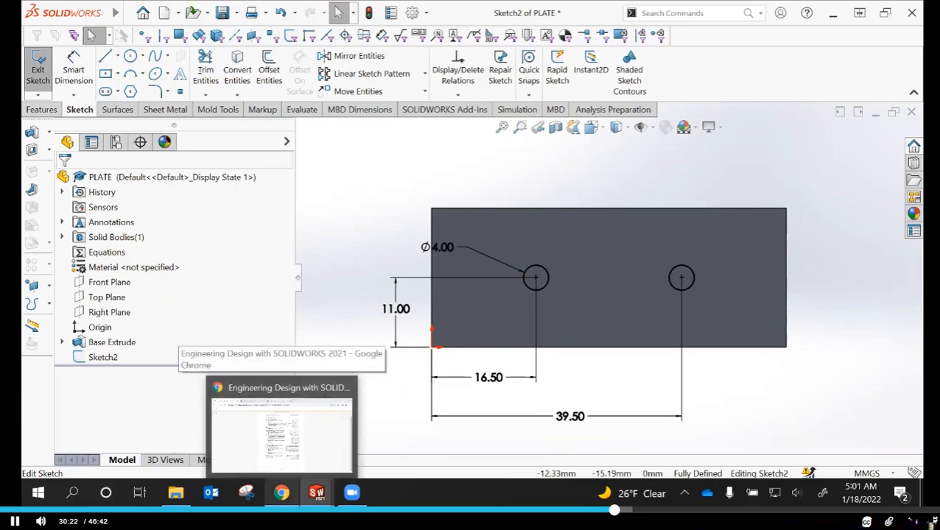
mouse_move(317, 493)
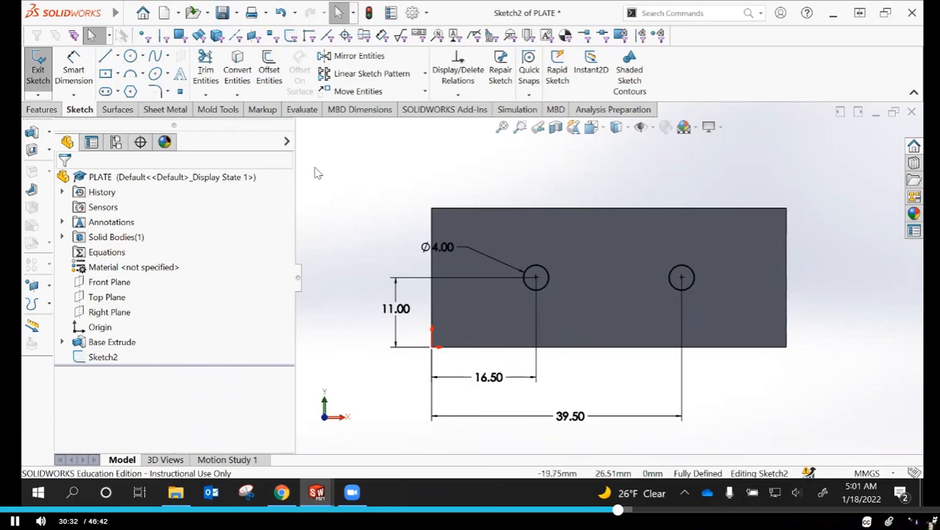
click(41, 111)
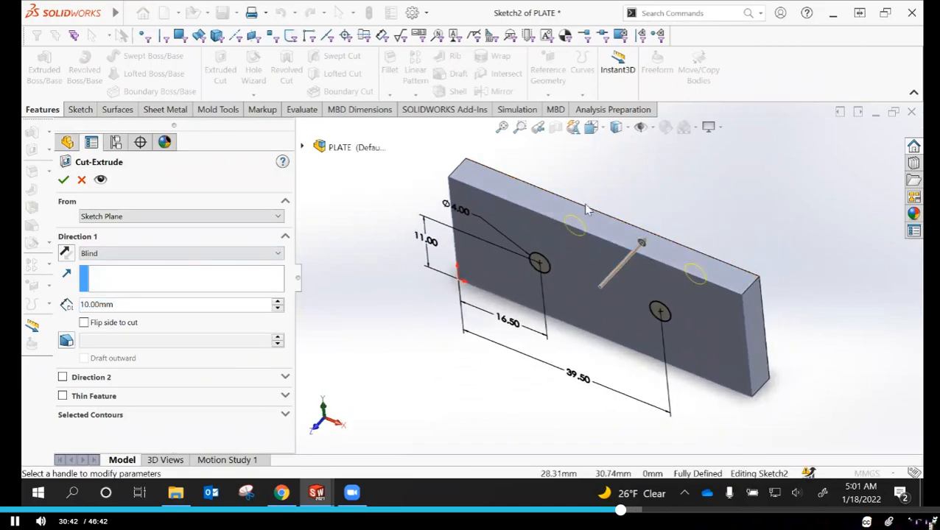
mouse_move(700, 235)
middle_down()
mouse_move(674, 271)
mouse_move(739, 216)
mouse_move(707, 206)
middle_up()
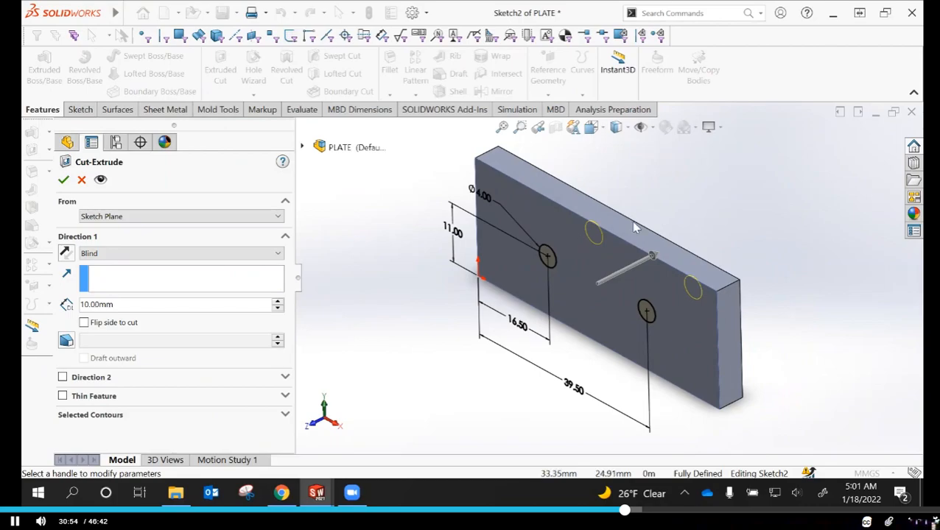
click(112, 255)
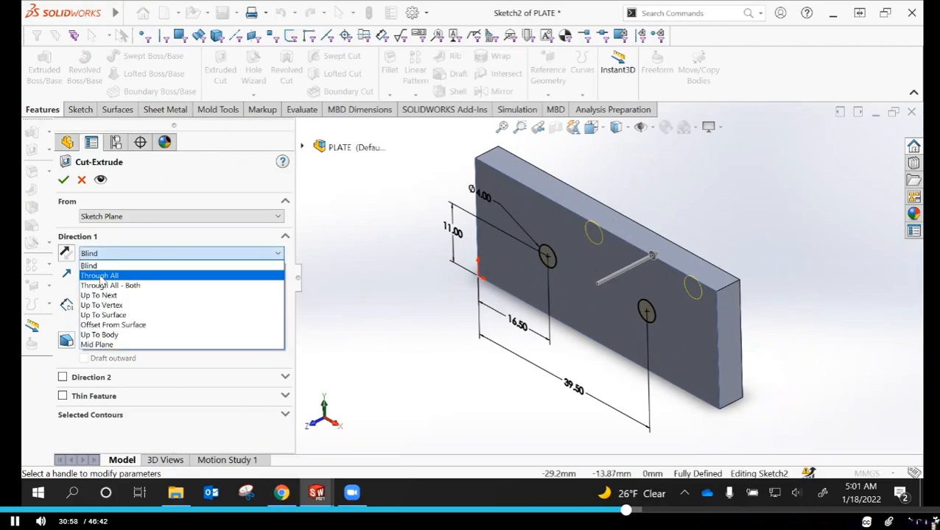
click(100, 277)
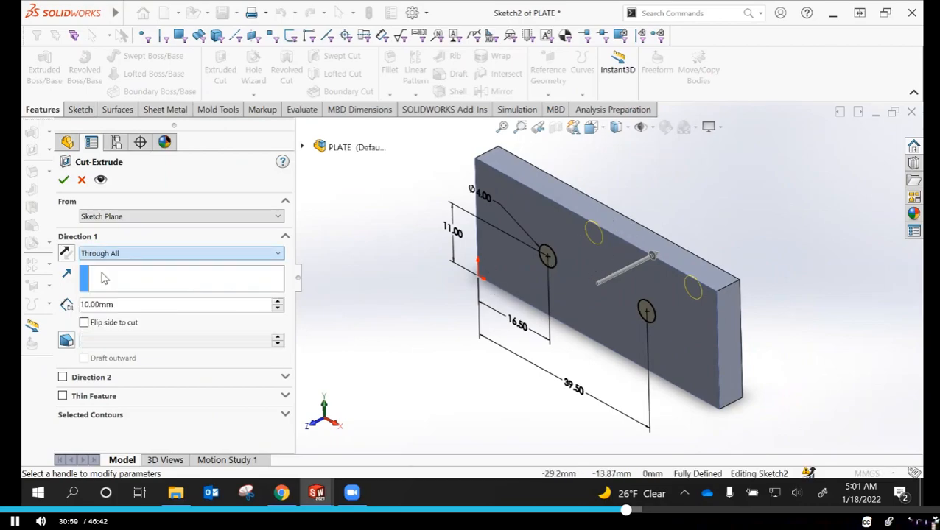
click(64, 180)
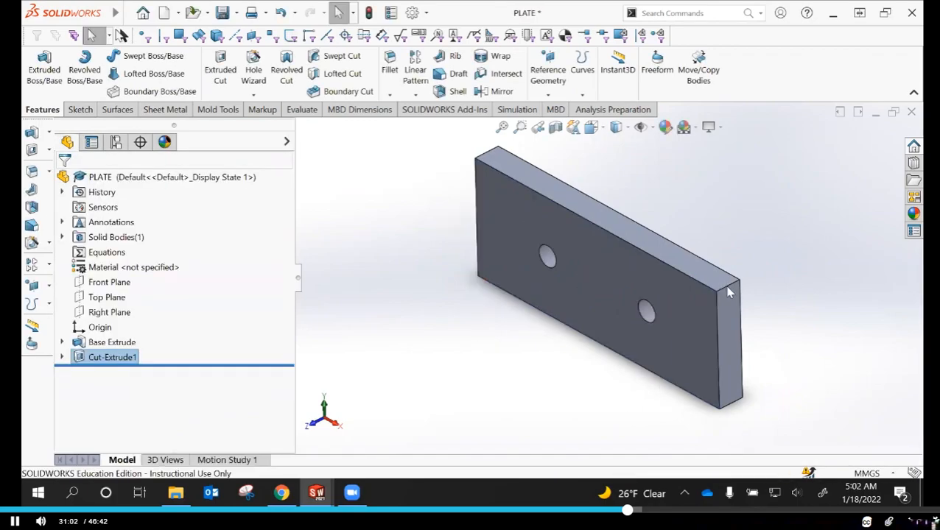
Try a Base Extrude depth of 25 mm, rebuild the part to inspect the holes, and undo the depth change
click(729, 310)
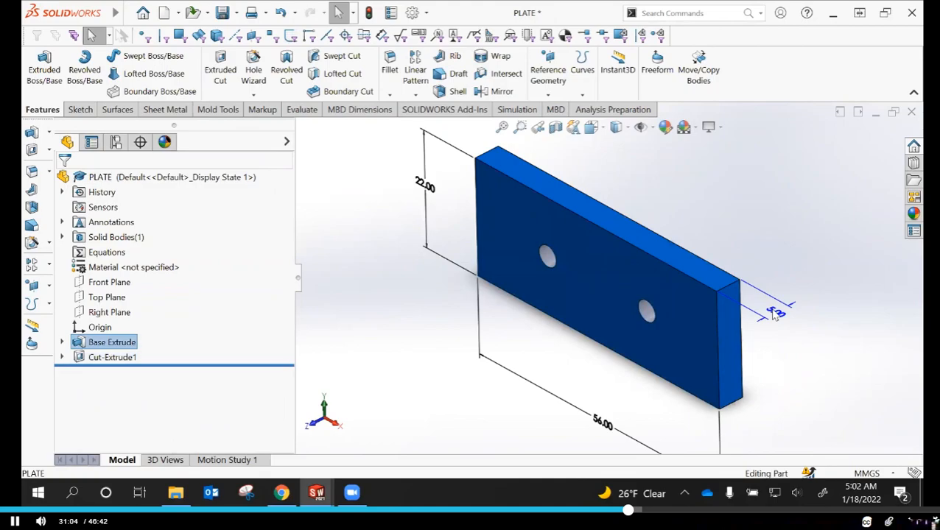
double_click(775, 314)
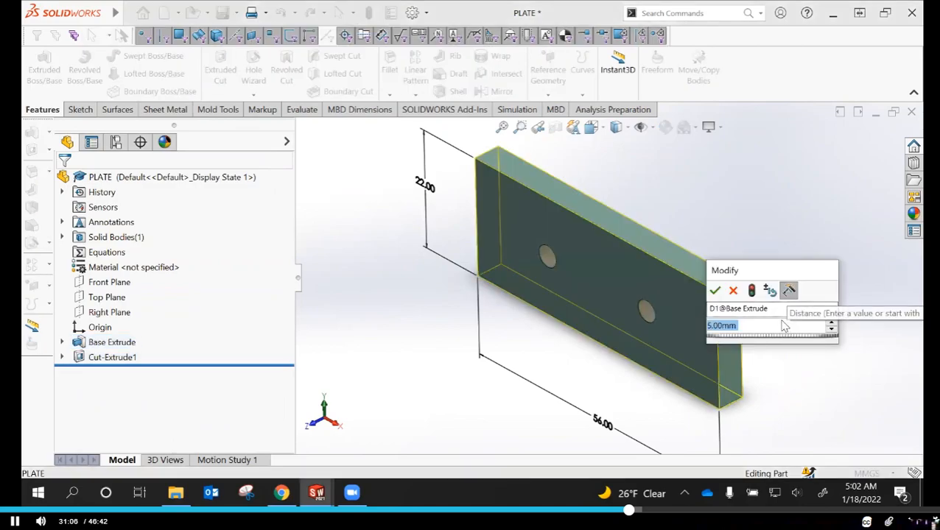
text(25)
key(Return)
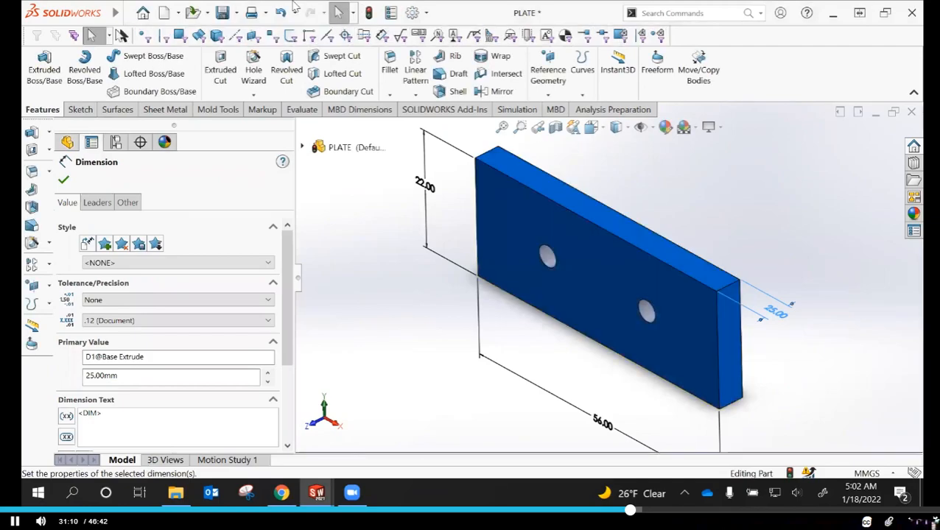
click(368, 12)
middle_drag(705, 259, 570, 210)
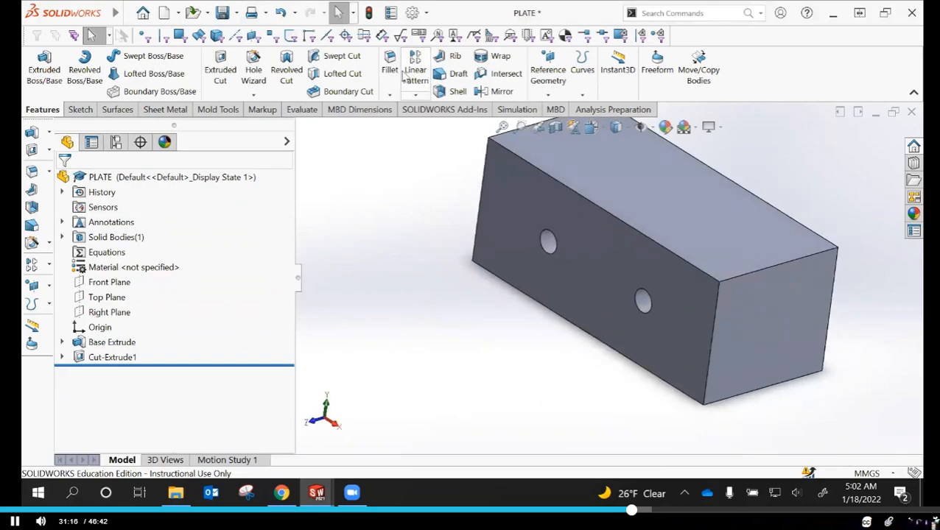
click(279, 14)
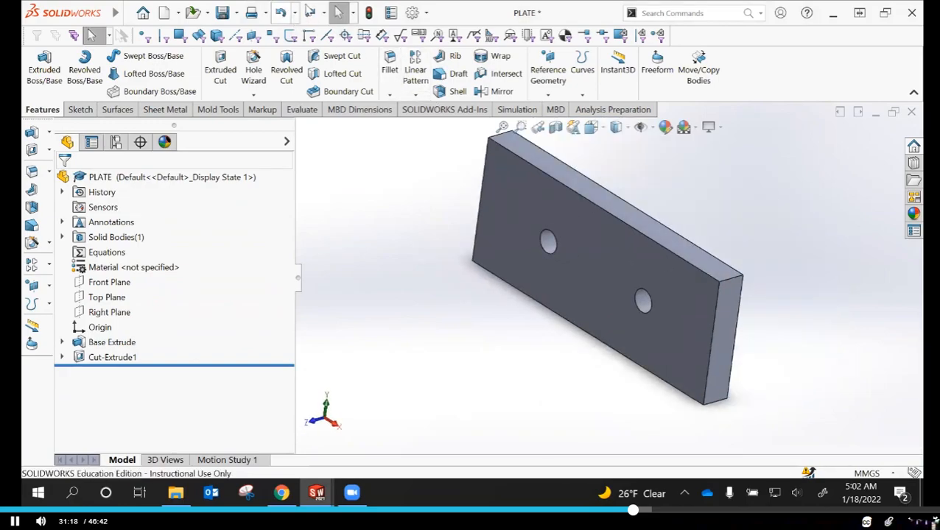
click(601, 269)
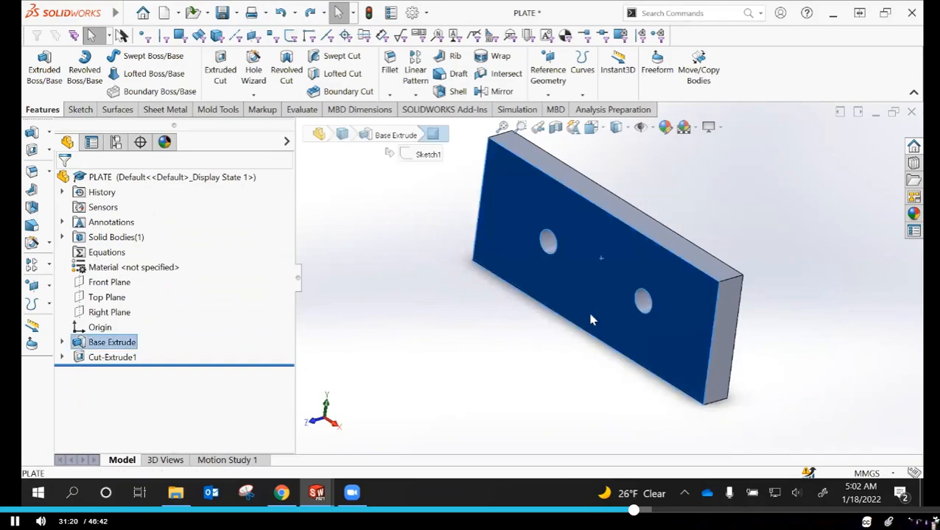
click(422, 355)
middle_drag(480, 411, 577, 333)
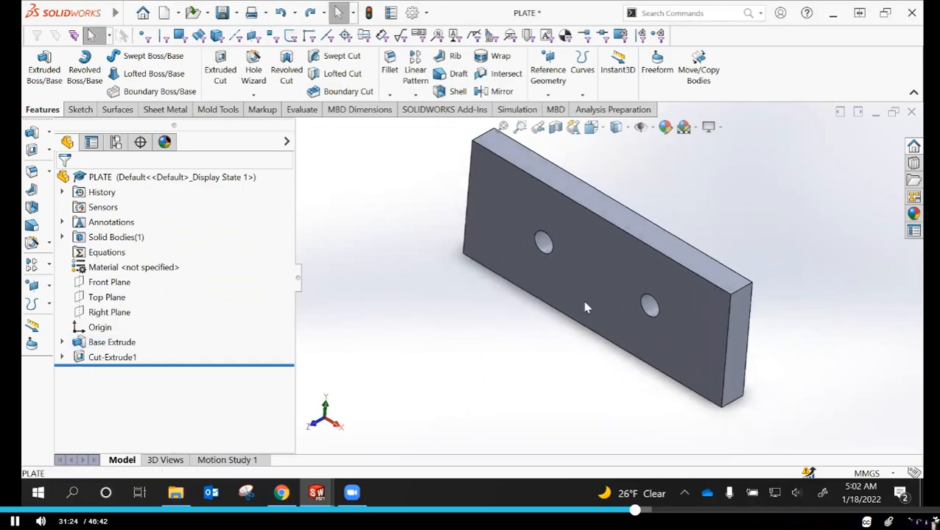
click(584, 303)
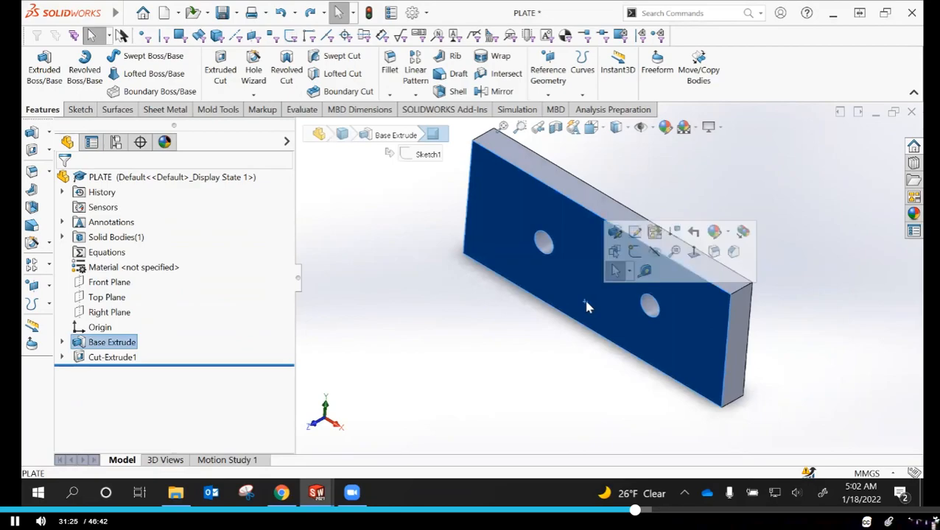
click(103, 344)
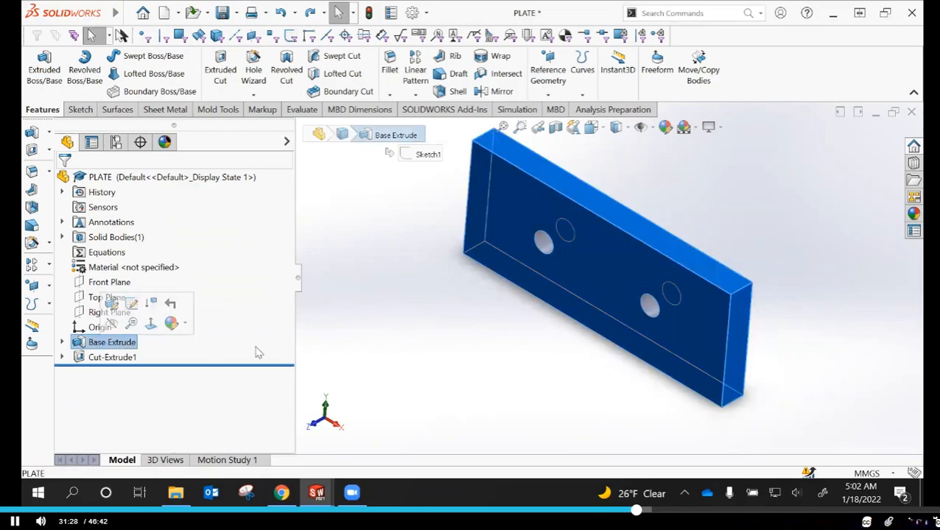
click(431, 318)
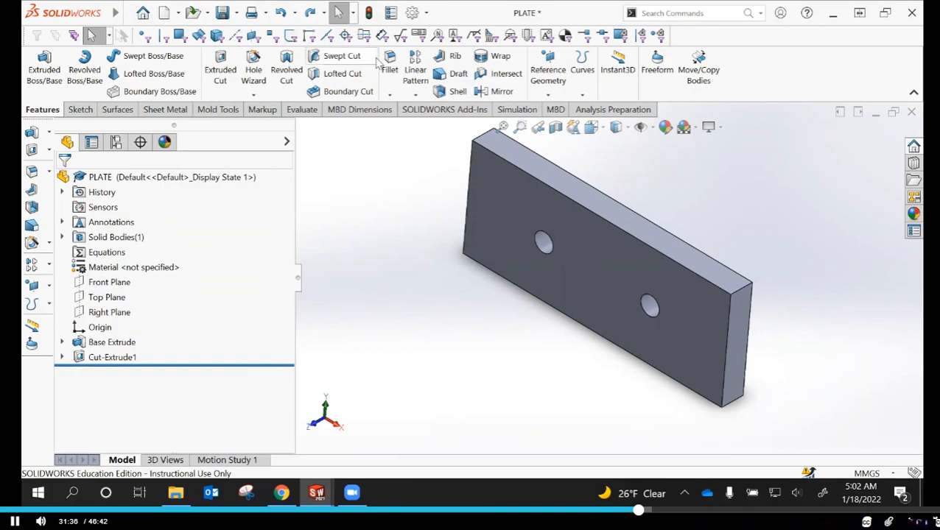
Set the model view to the standard isometric orientation
key(space)
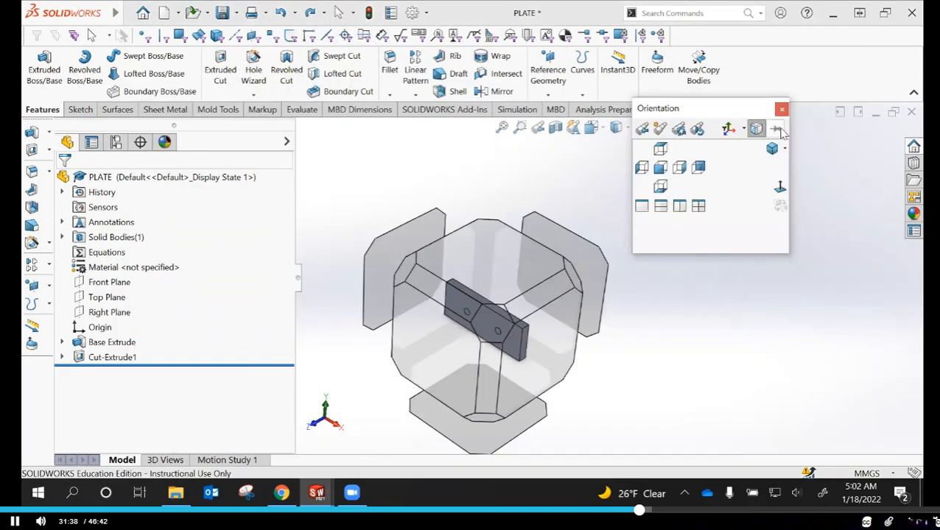
click(772, 149)
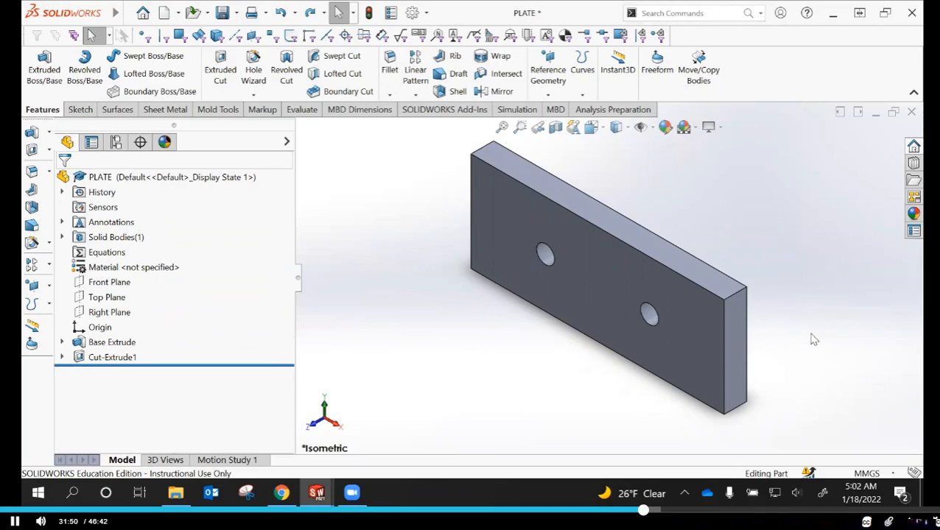
Save the PLATE part
click(222, 16)
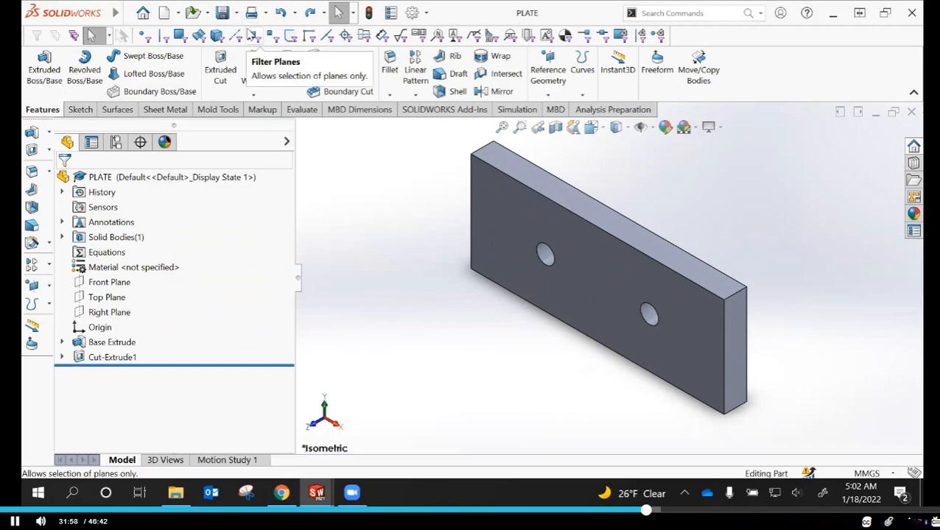
click(109, 358)
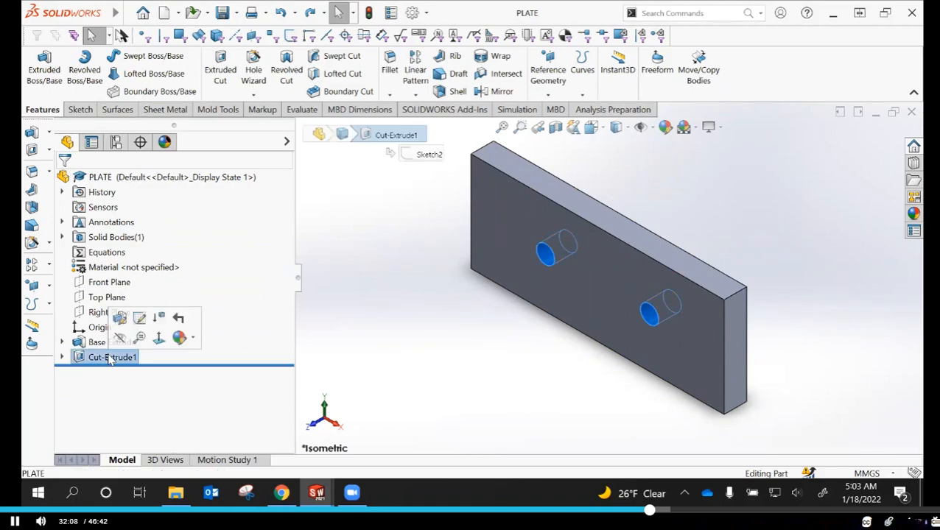
click(110, 358)
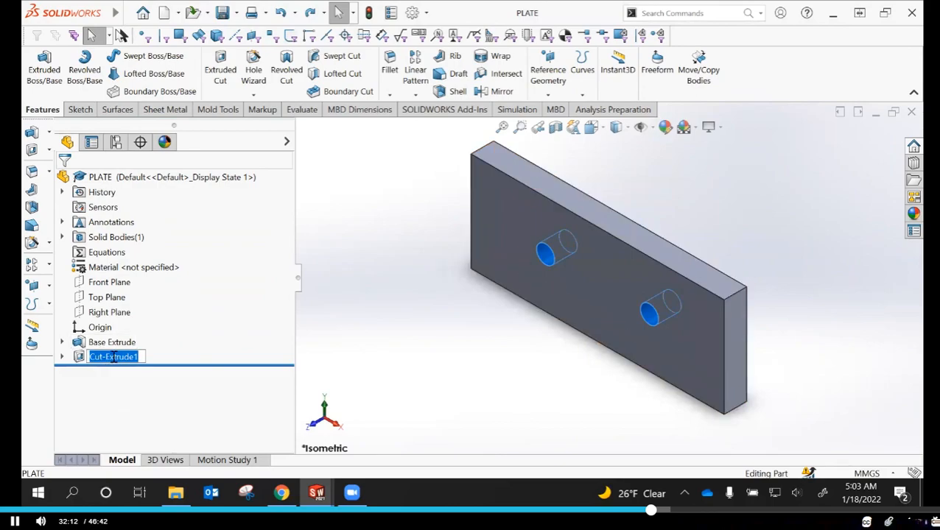
click(418, 352)
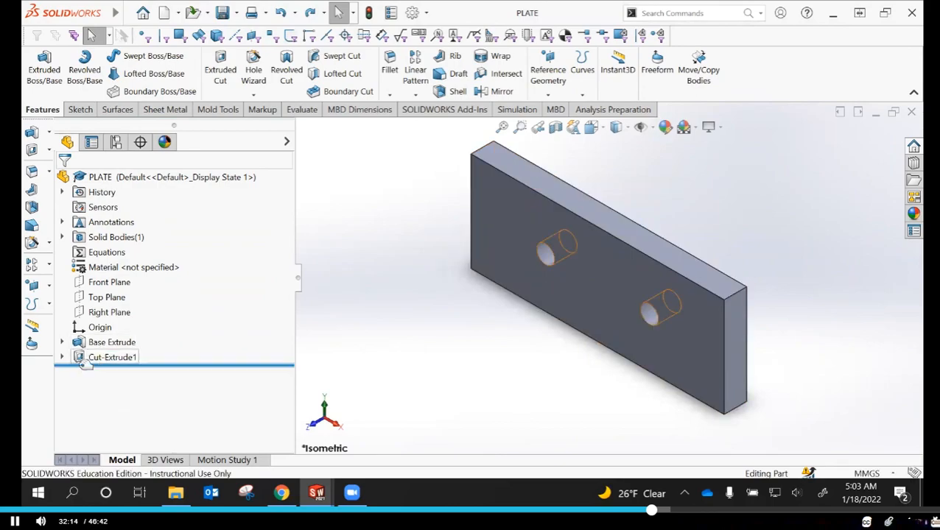
right_click(112, 363)
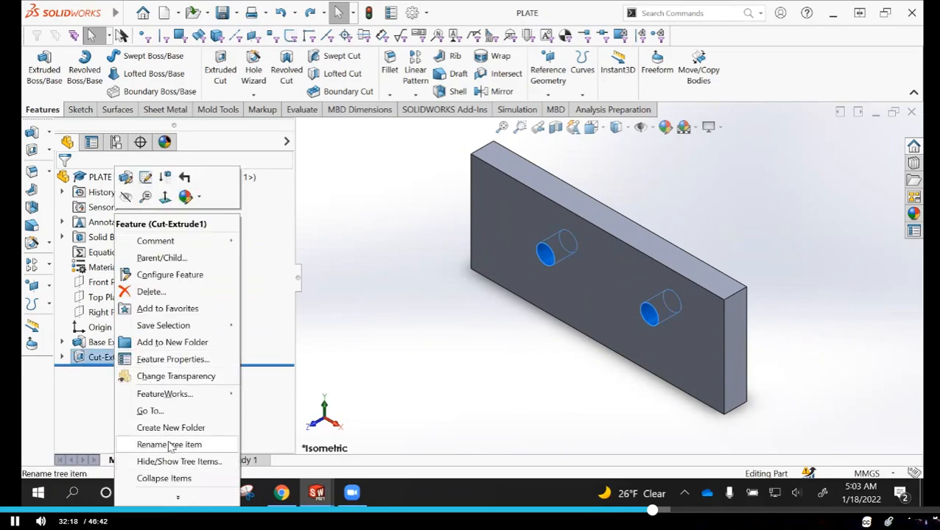
click(400, 375)
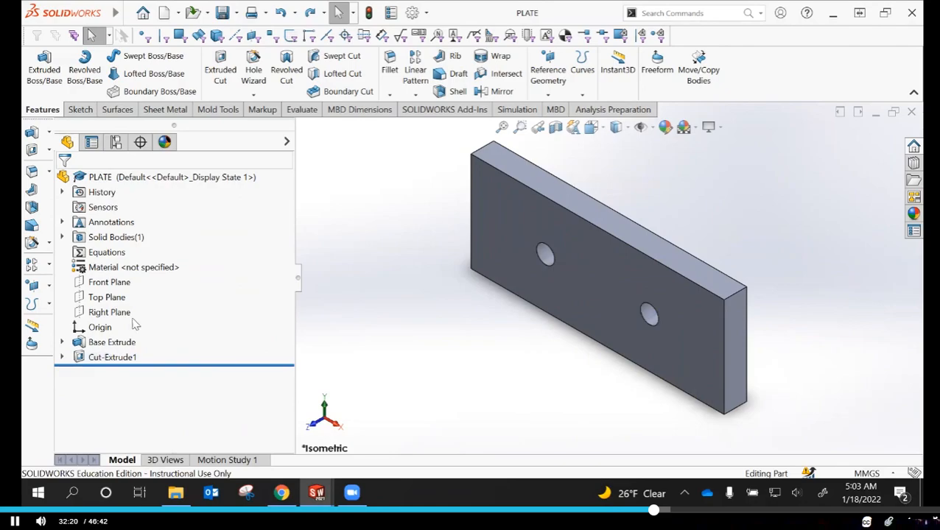
click(109, 359)
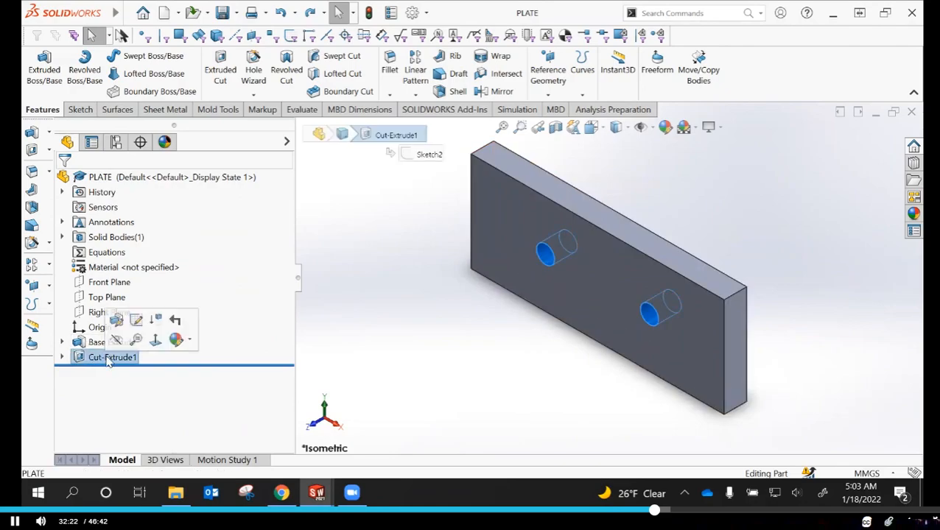
click(110, 358)
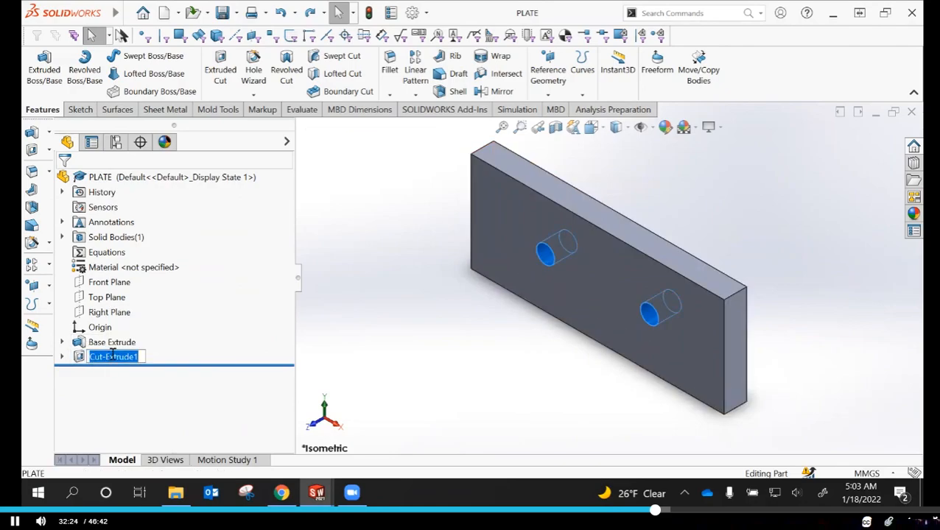
click(430, 359)
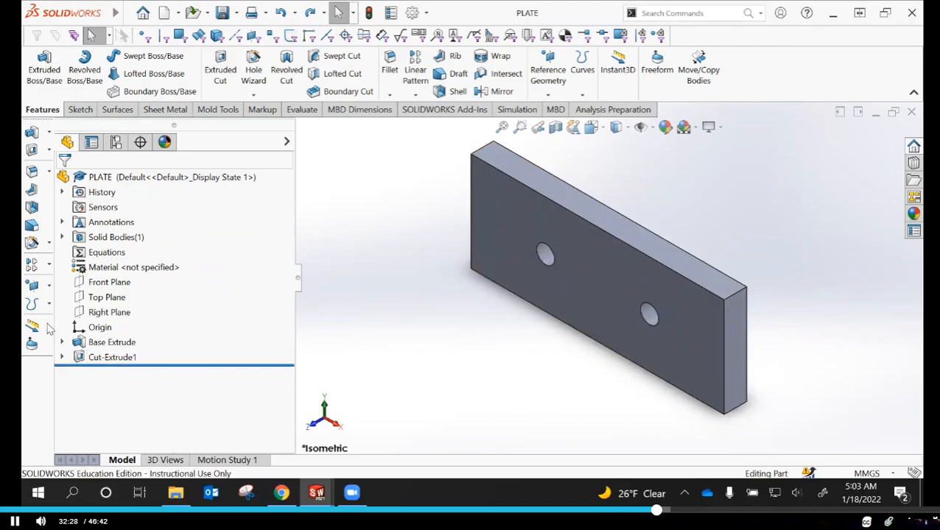
double_click(105, 359)
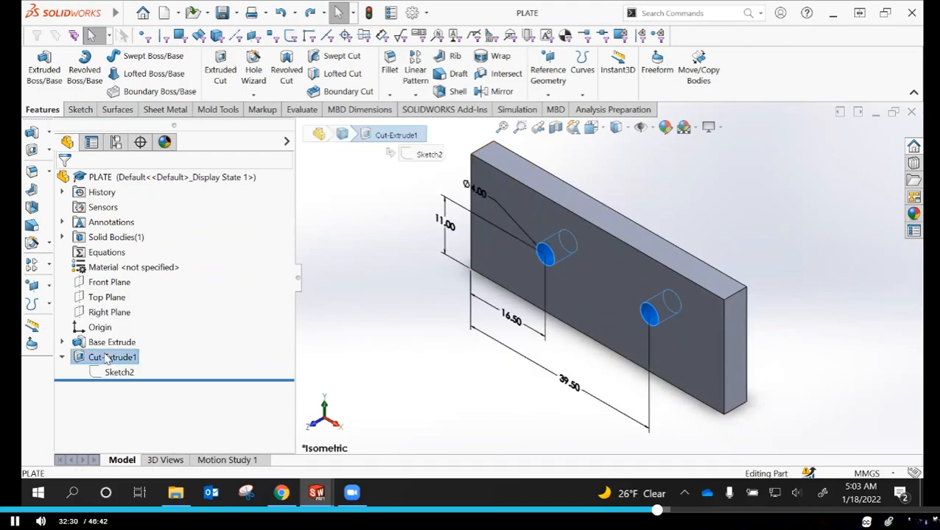
click(400, 342)
Rename the Cut-Extrude1 feature as Mounting Holes and save the part
click(114, 358)
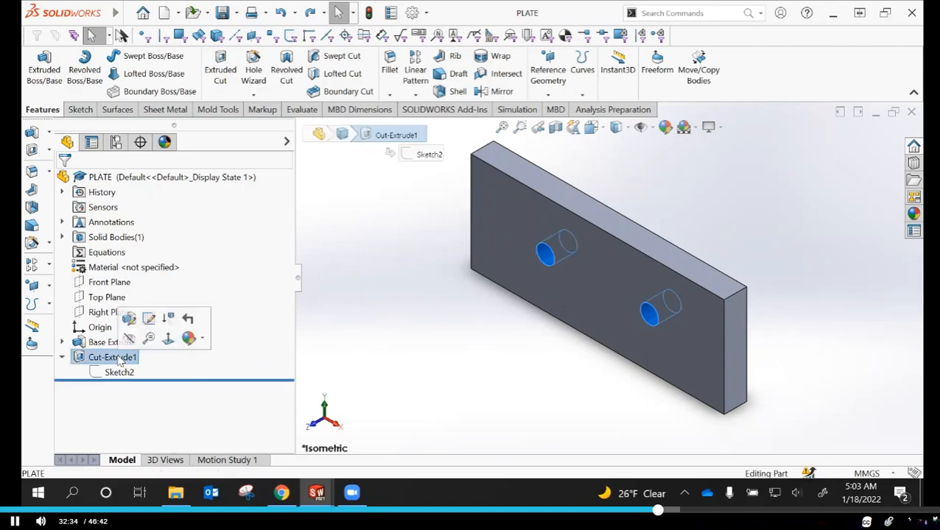
click(116, 357)
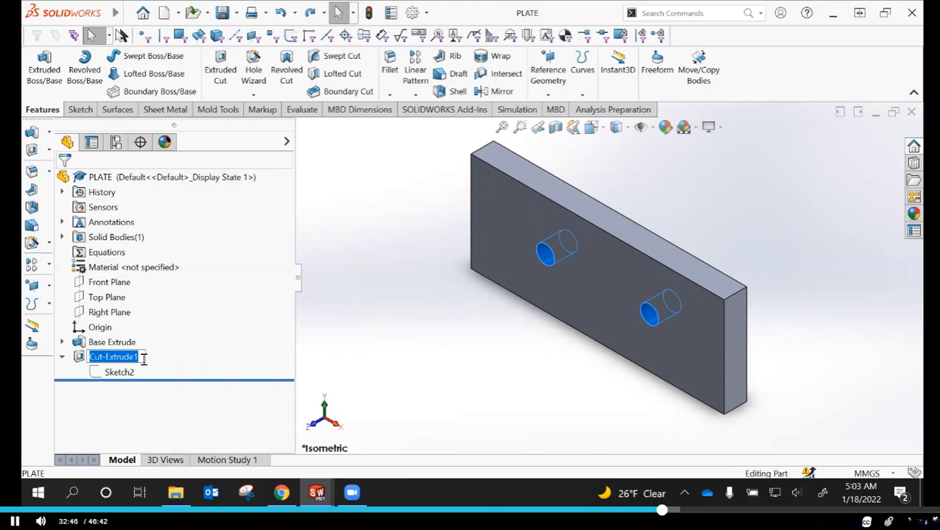
text(Mounting Holes)
key(Return)
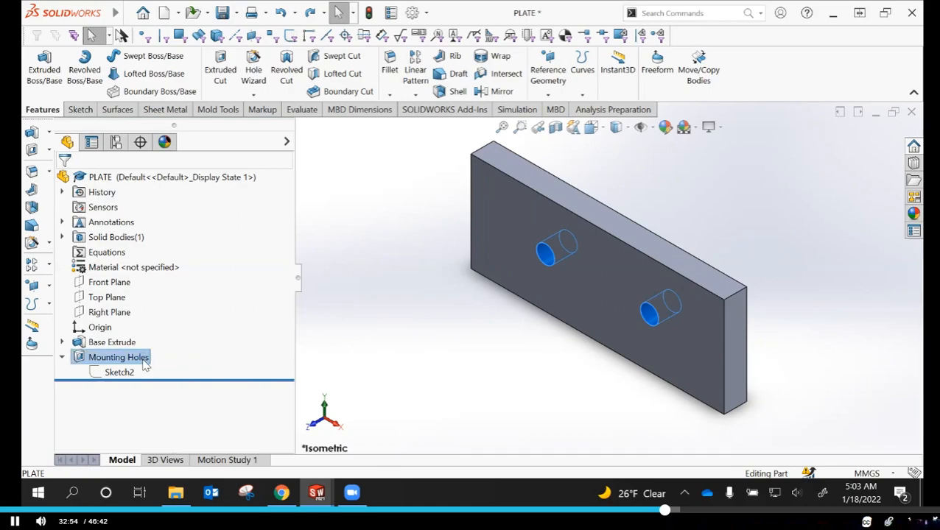
click(475, 361)
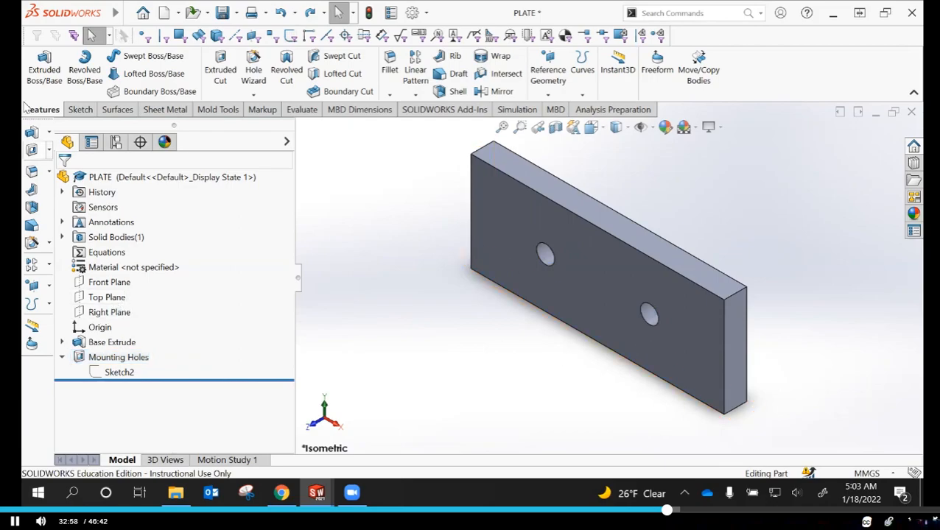
click(222, 12)
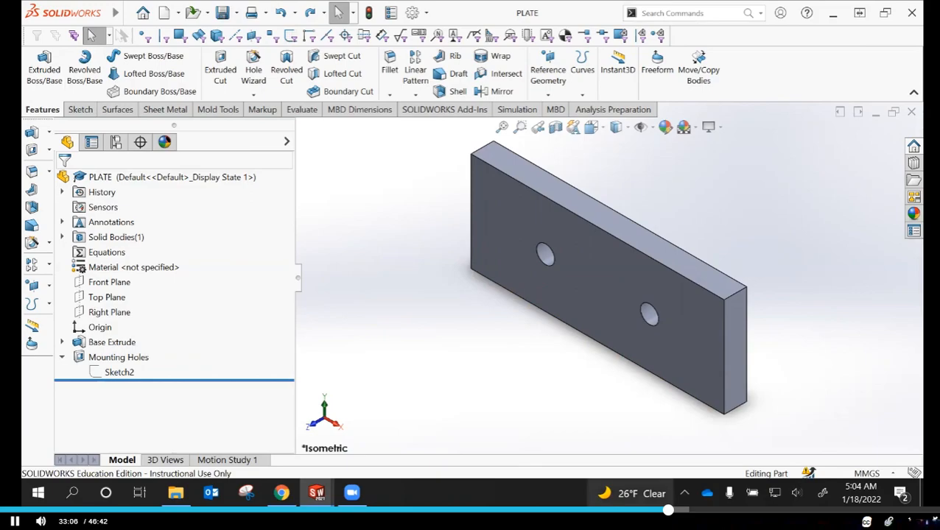
Roll the model back to just after Base Extrude, look at its Sketch1, and roll forward past Mounting Holes again
mouse_move(632, 494)
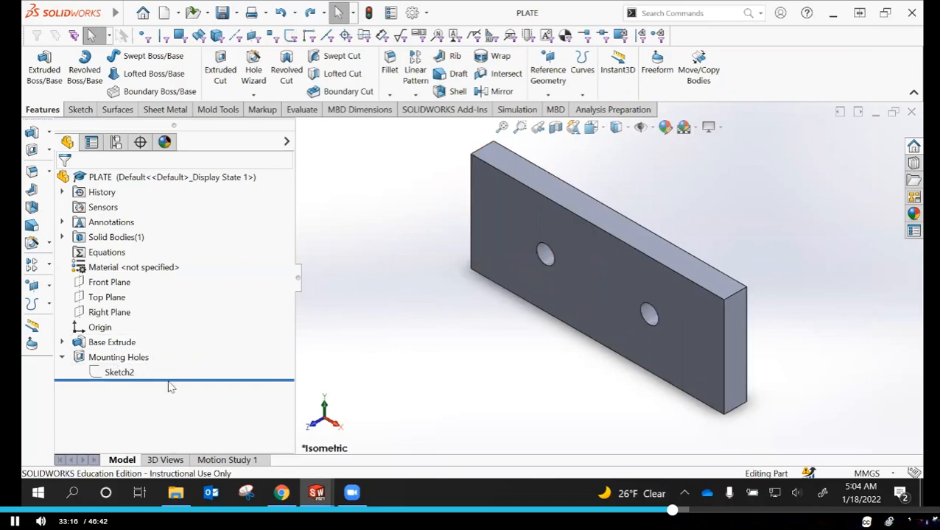
drag(175, 380, 186, 357)
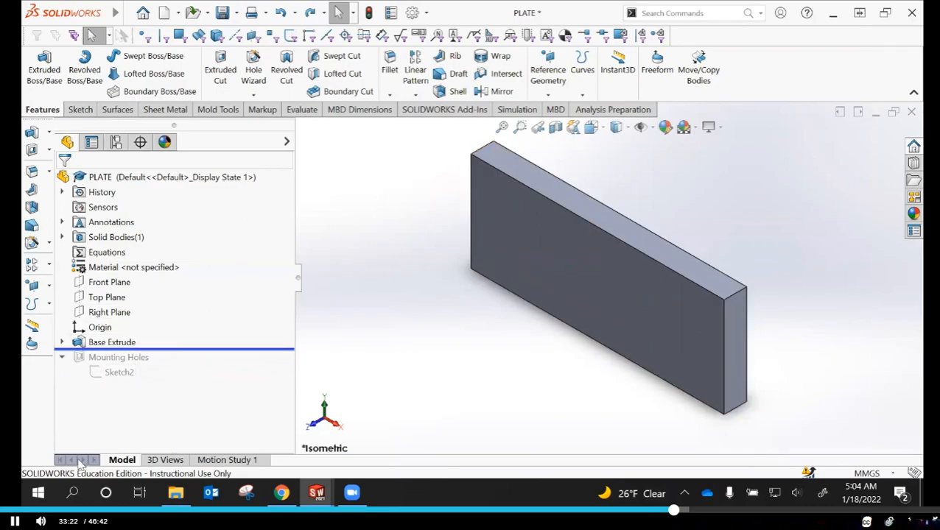
click(62, 342)
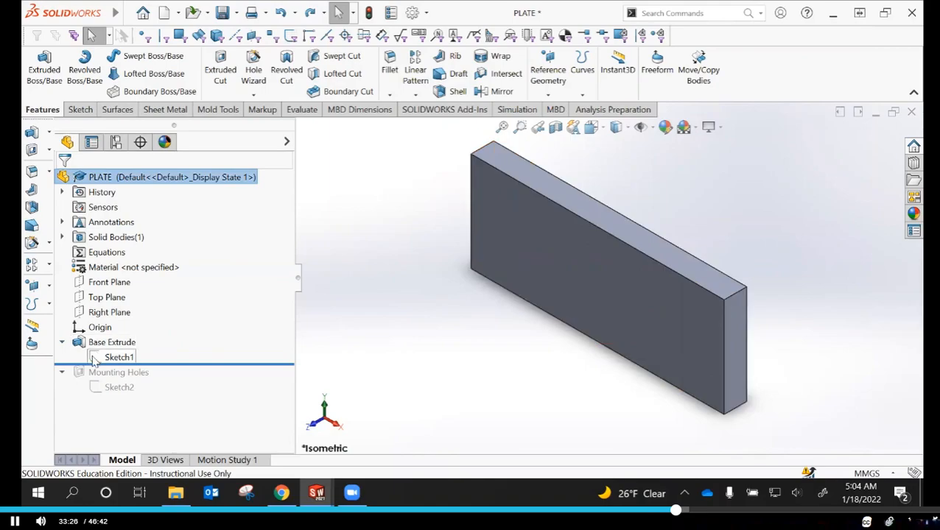
click(89, 359)
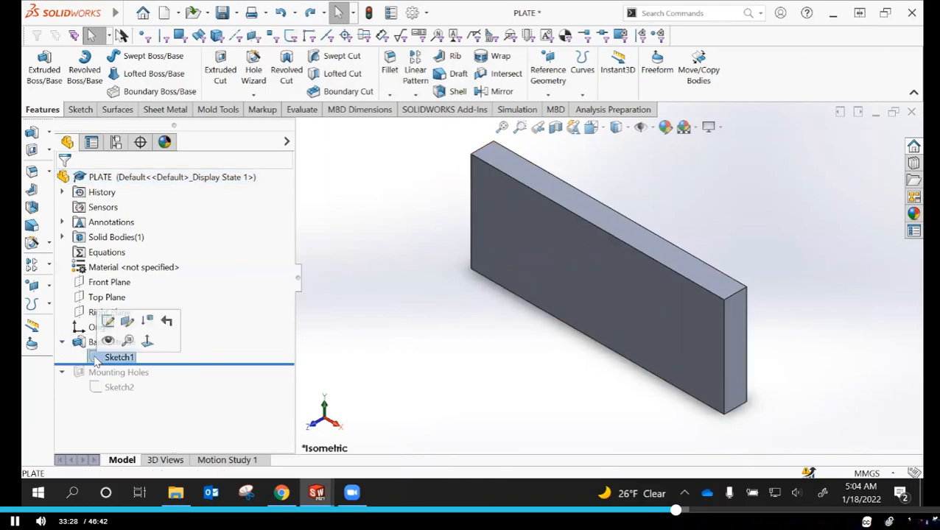
click(63, 344)
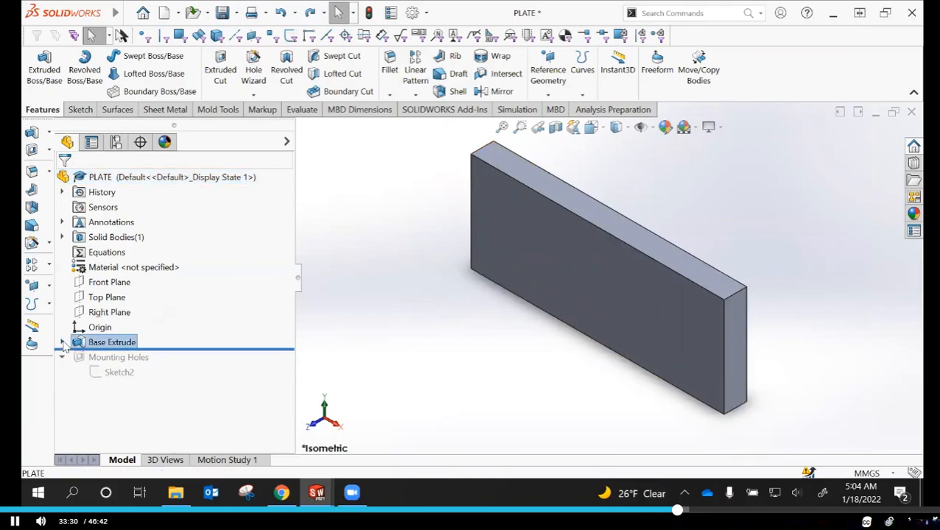
mouse_move(195, 346)
mouse_down()
mouse_move(189, 377)
mouse_move(170, 380)
mouse_up()
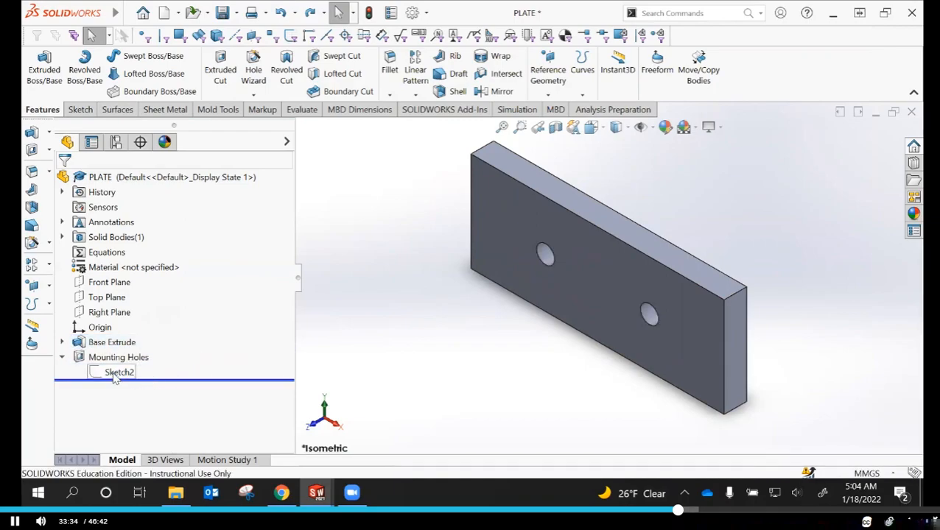
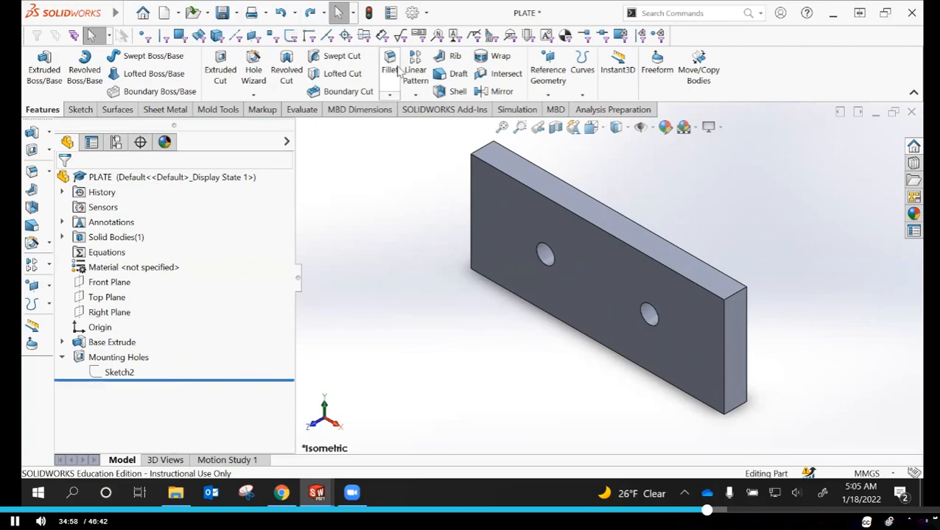
key(ctrl+2)
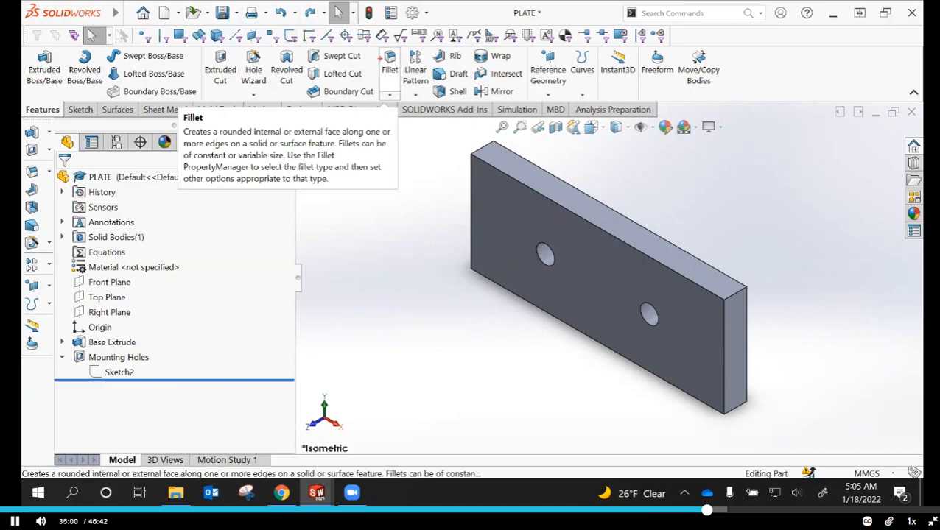
mouse_move(376, 44)
mouse_down()
mouse_move(391, 57)
mouse_move(406, 109)
mouse_up()
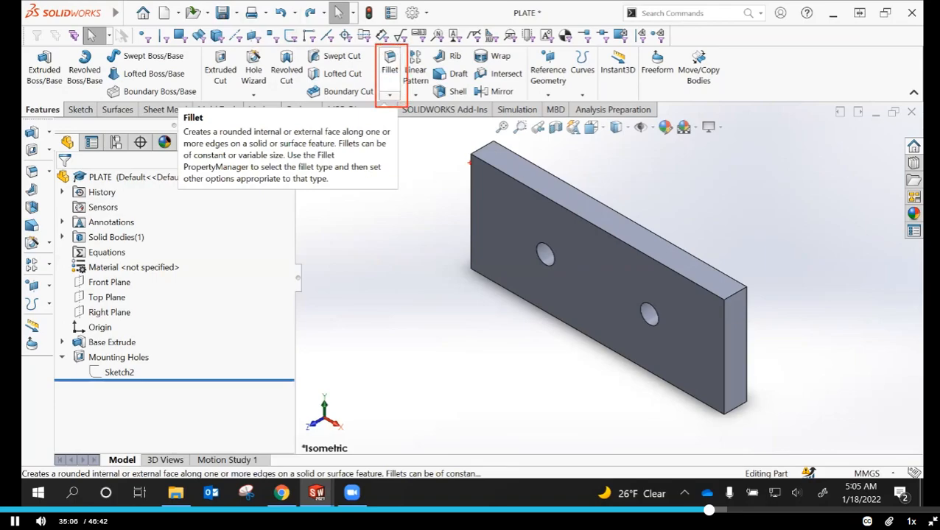
key(Escape)
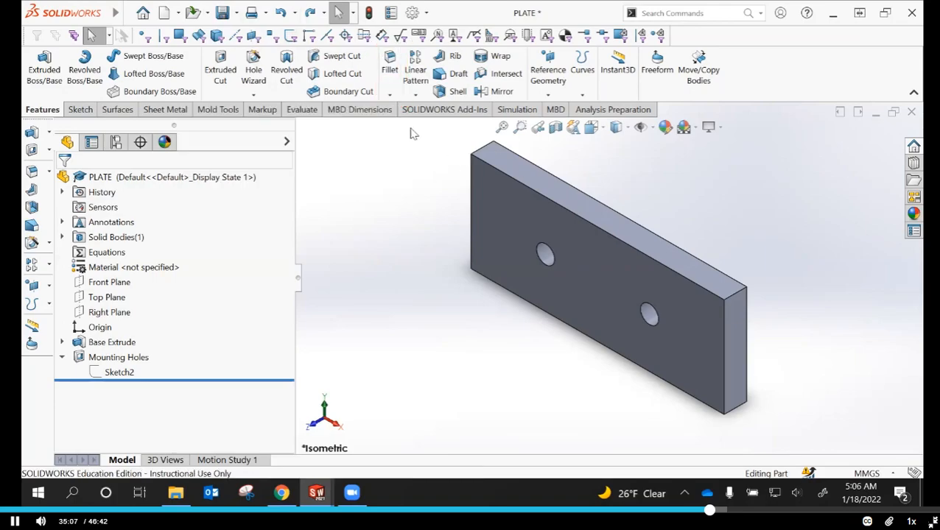
Start a constant-size, symmetric fillet and set its radius to 1 mm
click(390, 97)
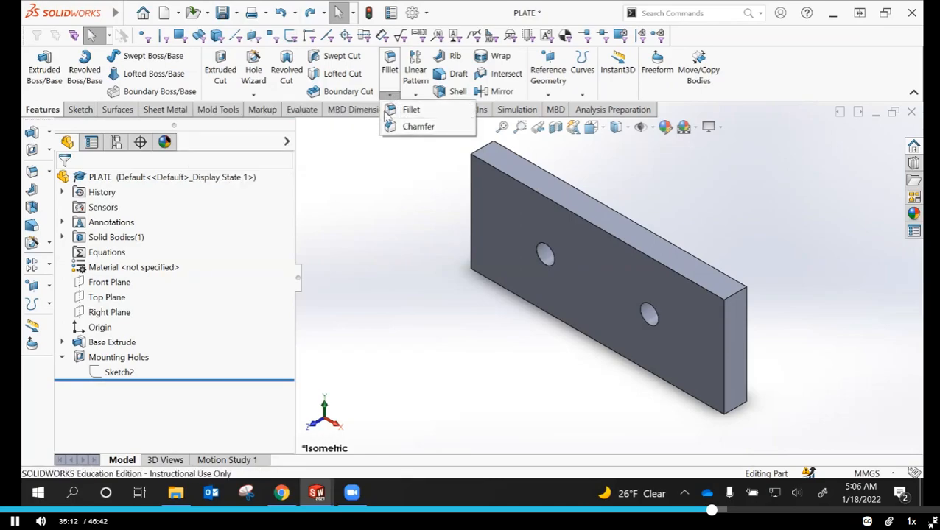
click(410, 110)
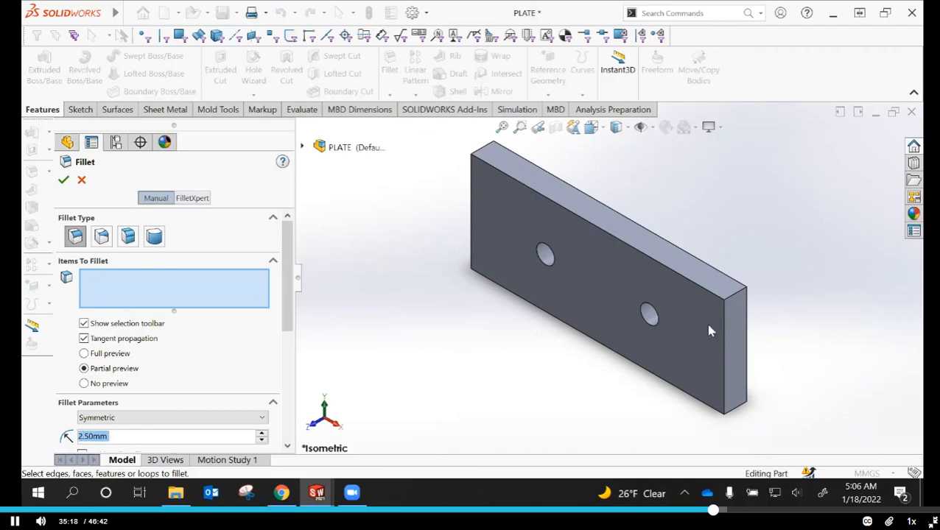
click(391, 275)
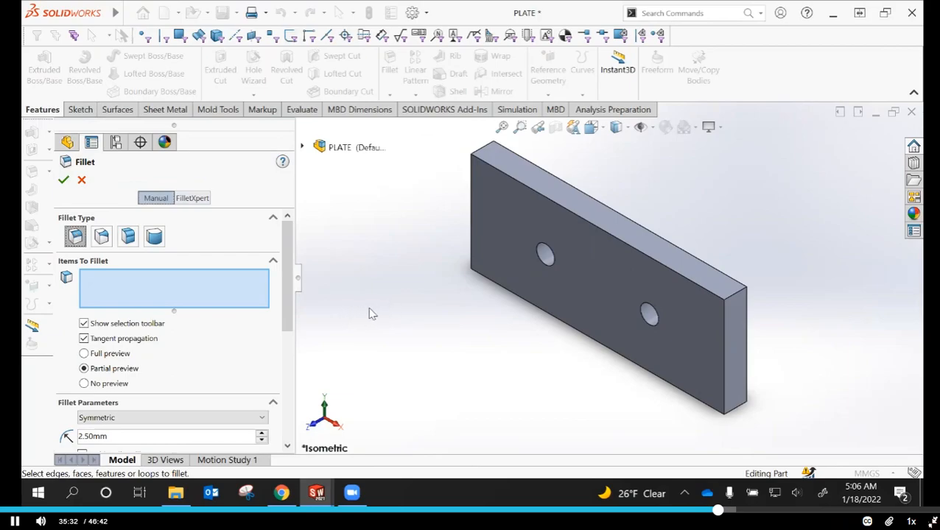
drag(290, 283, 287, 331)
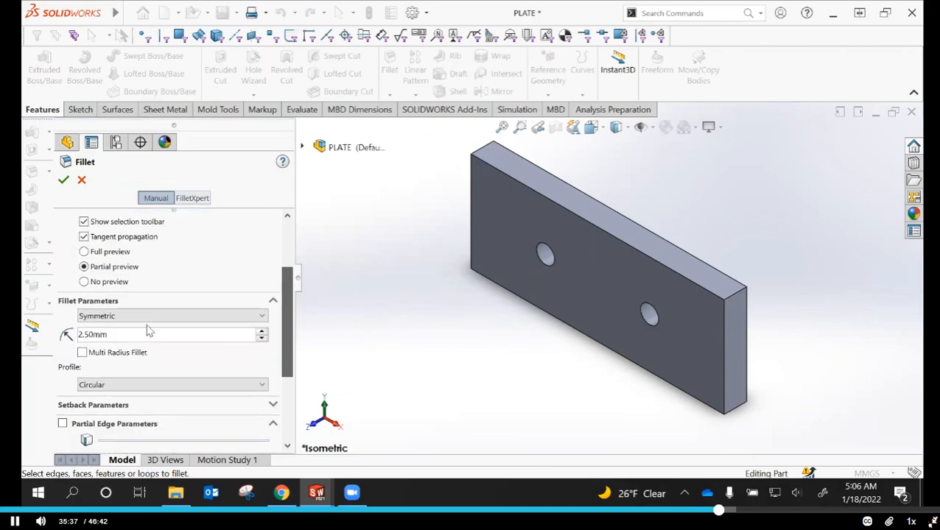
click(81, 335)
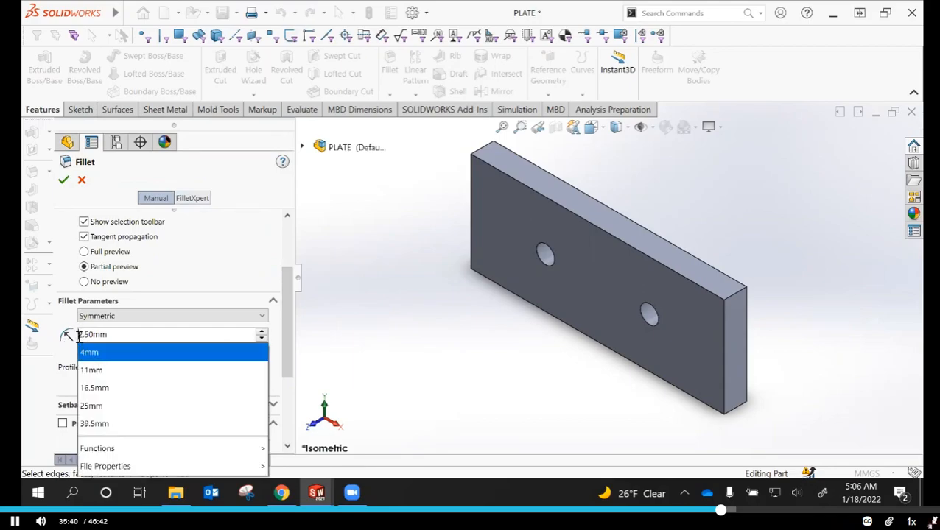
drag(80, 335, 87, 335)
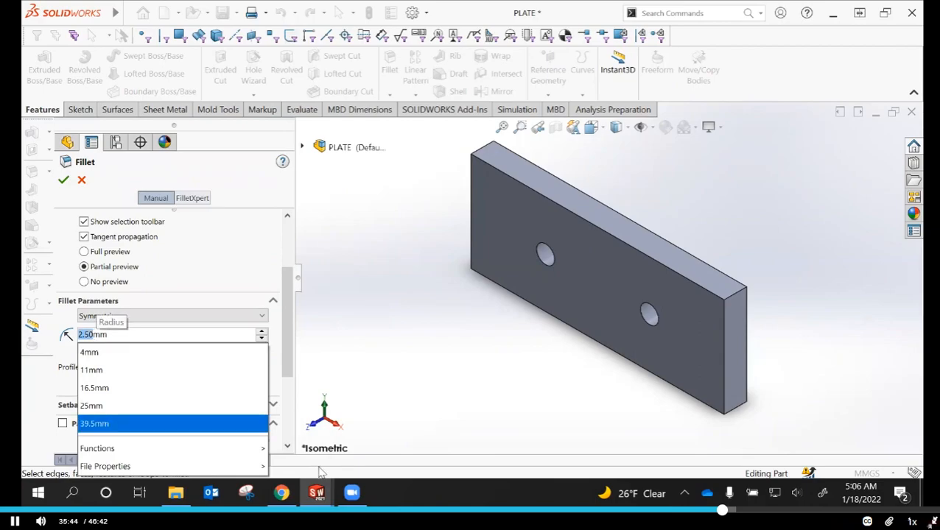
text(1)
key(Return)
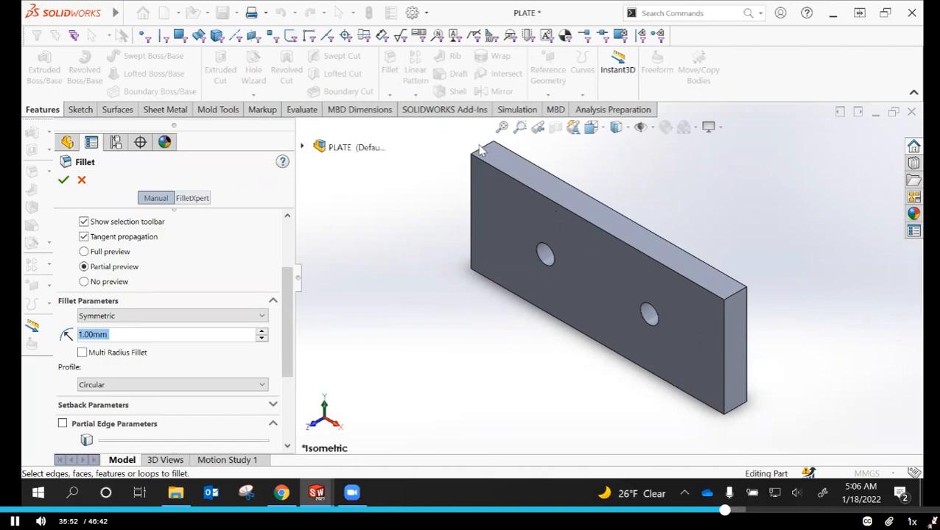
click(479, 154)
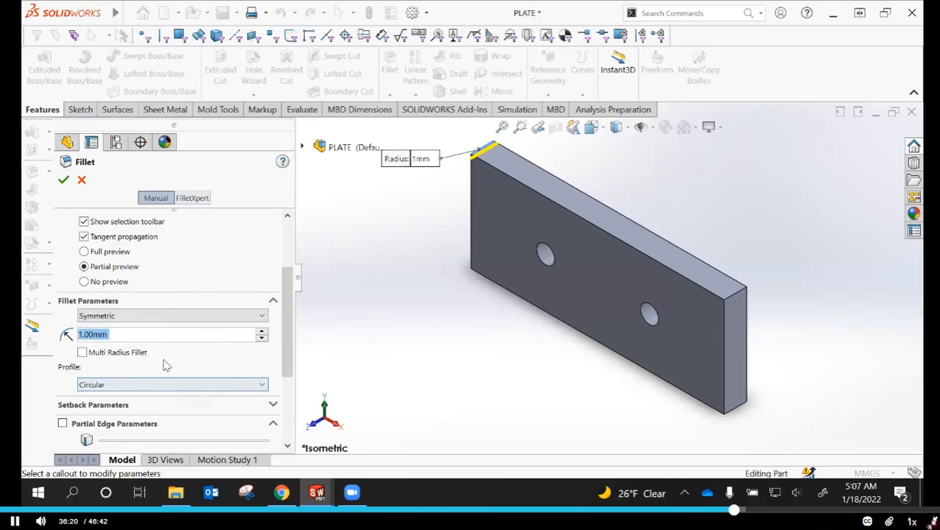
click(81, 179)
scroll(488, 354, up, 2)
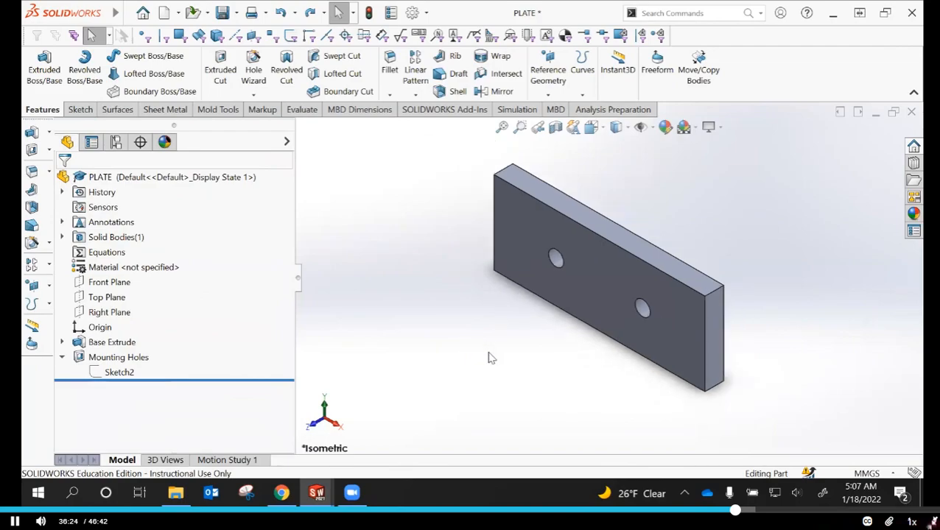
scroll(575, 218, down, 1)
scroll(573, 215, down, 2)
scroll(583, 219, up, 1)
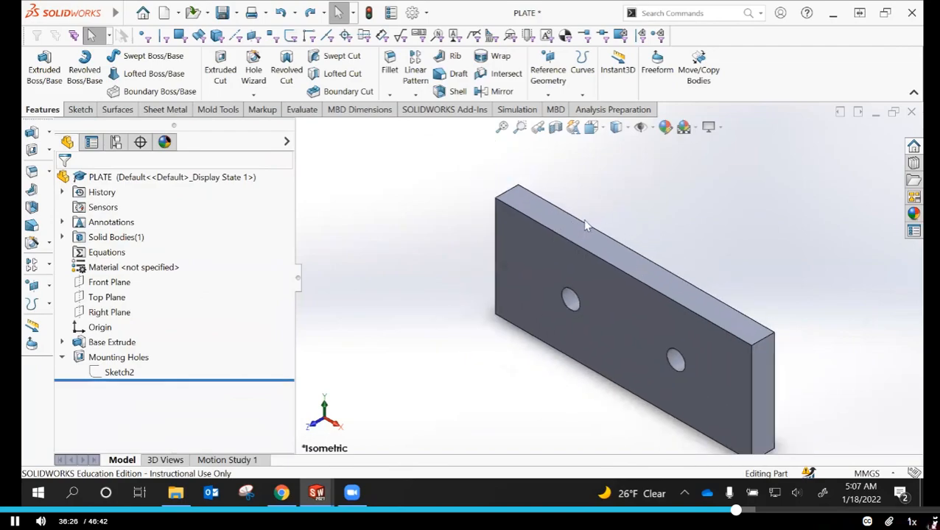
Fillet the plate's four short corner edges with a 1 mm radius, adding the other three through the connected-edge selection
click(390, 70)
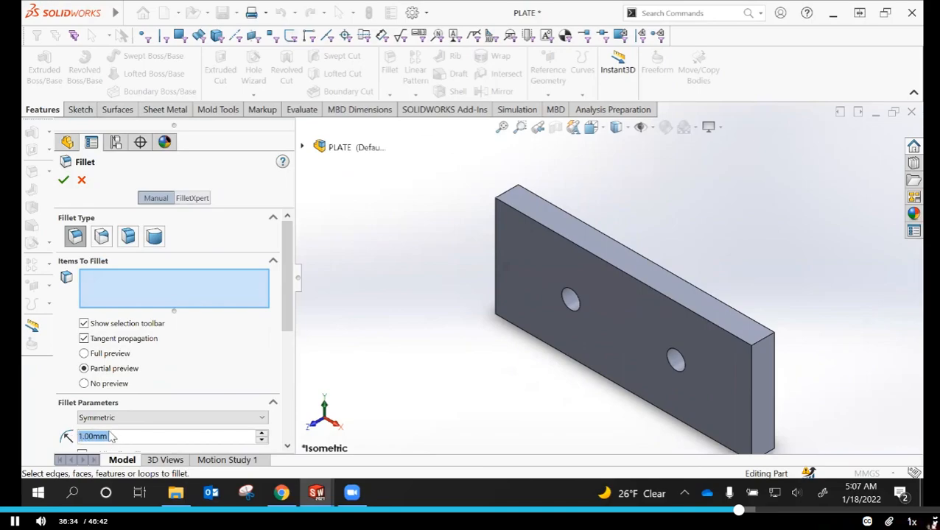
click(506, 197)
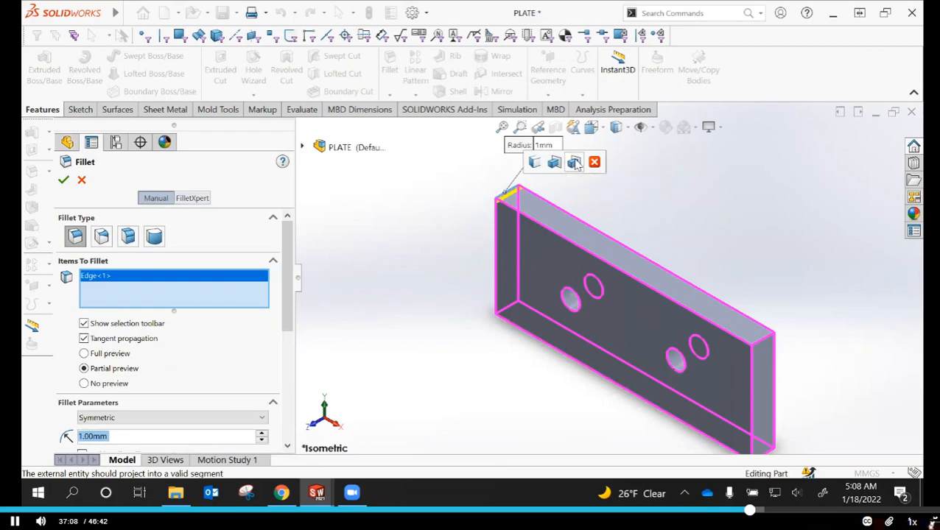
click(535, 165)
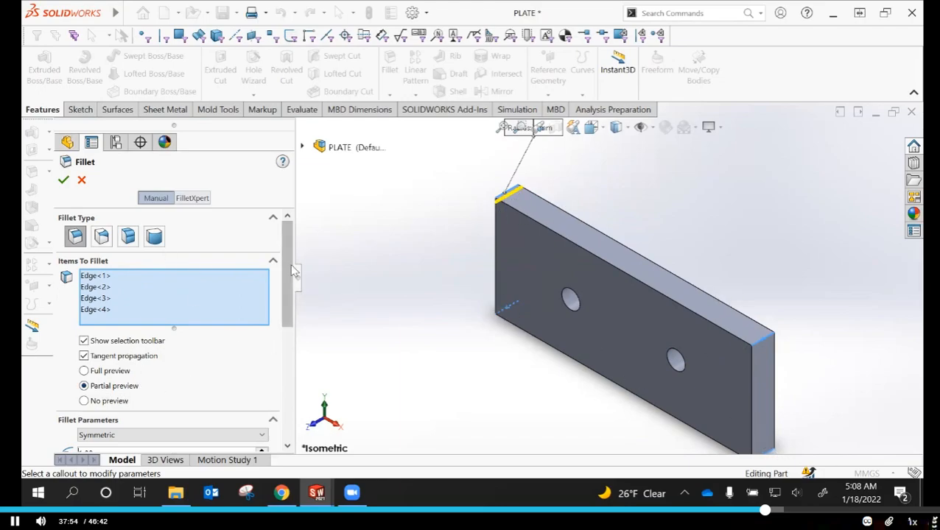
drag(289, 272, 283, 313)
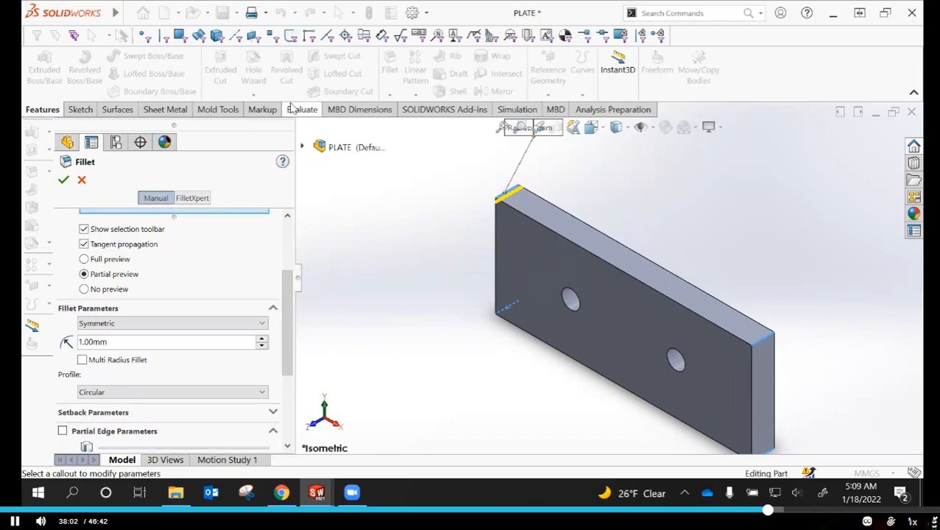
click(64, 181)
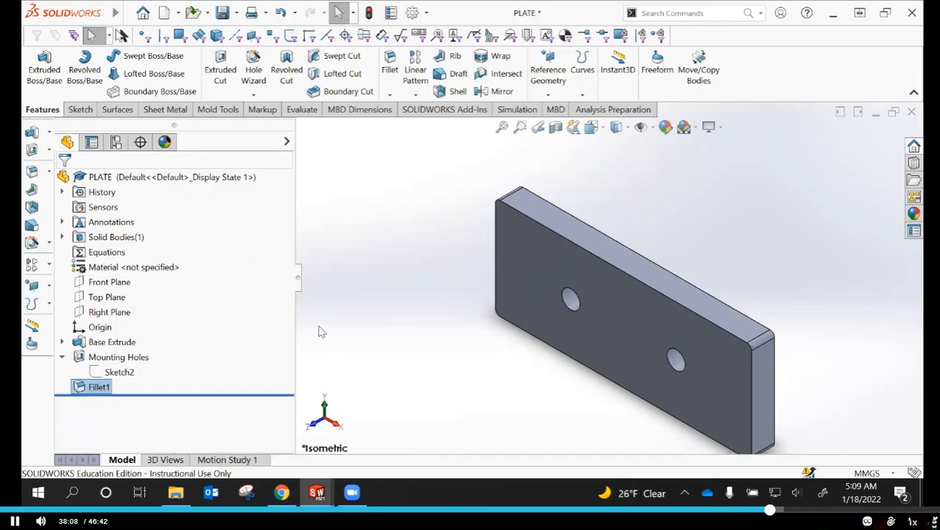
Rename the Fillet1 feature as Small Edge Fillet
click(99, 388)
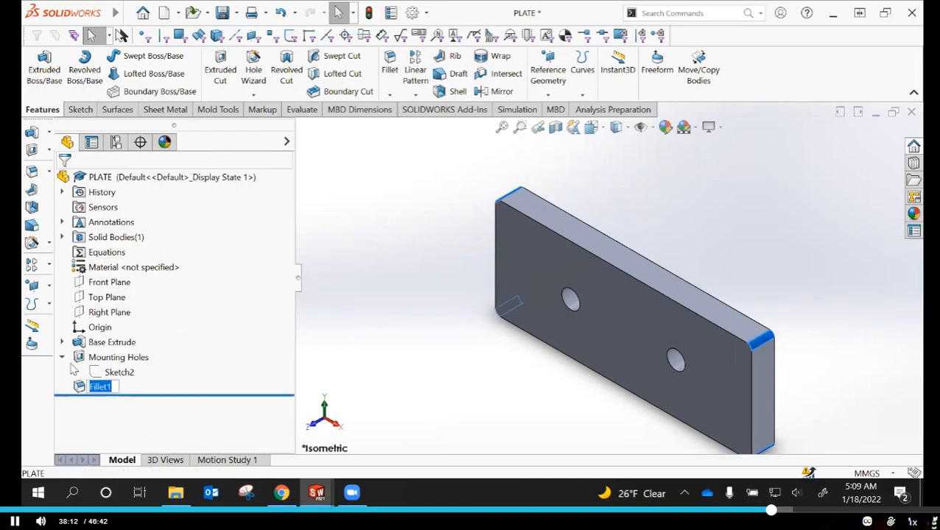
text(Small Edges)
key(Return)
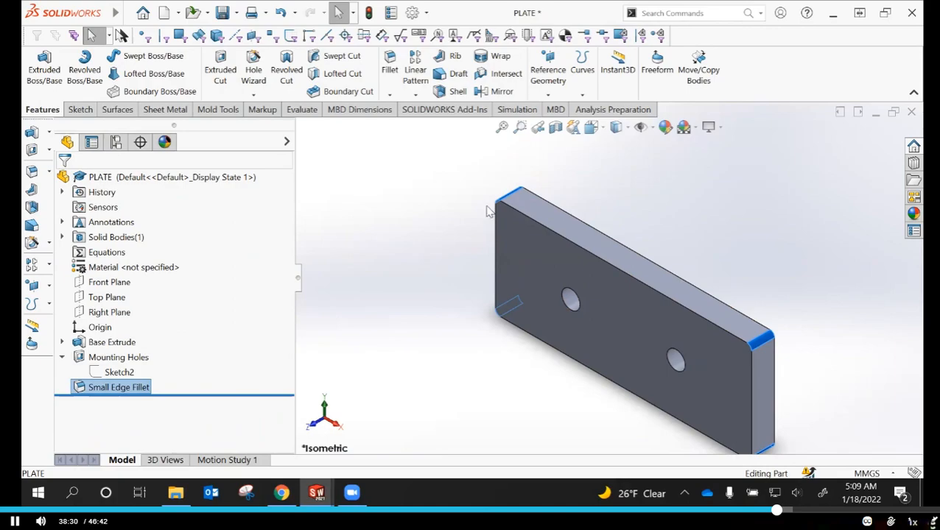
Start another fillet and enable the Multi Radius Fillet option
click(390, 68)
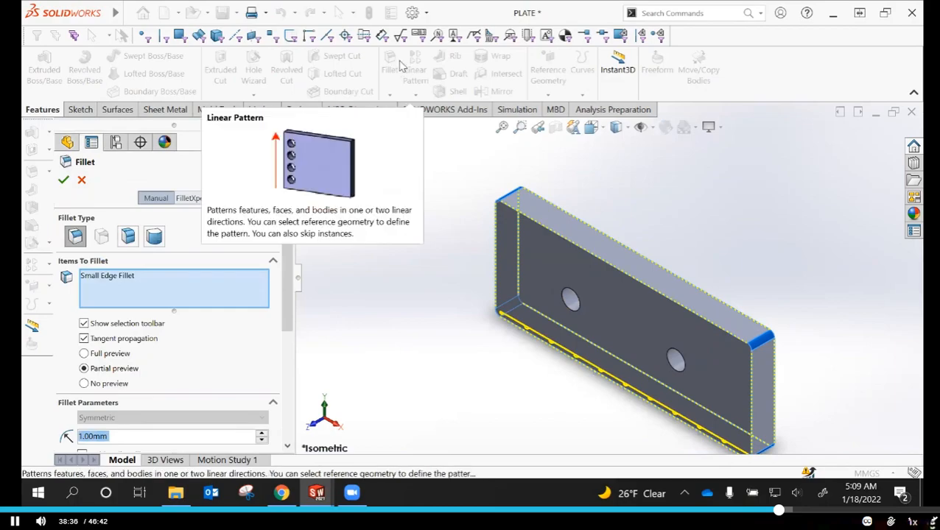
click(162, 201)
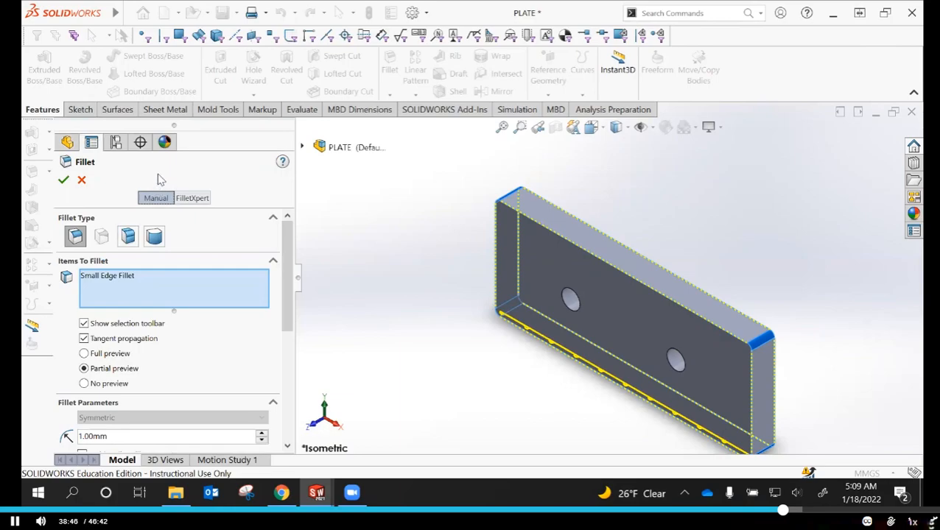
drag(290, 247, 292, 286)
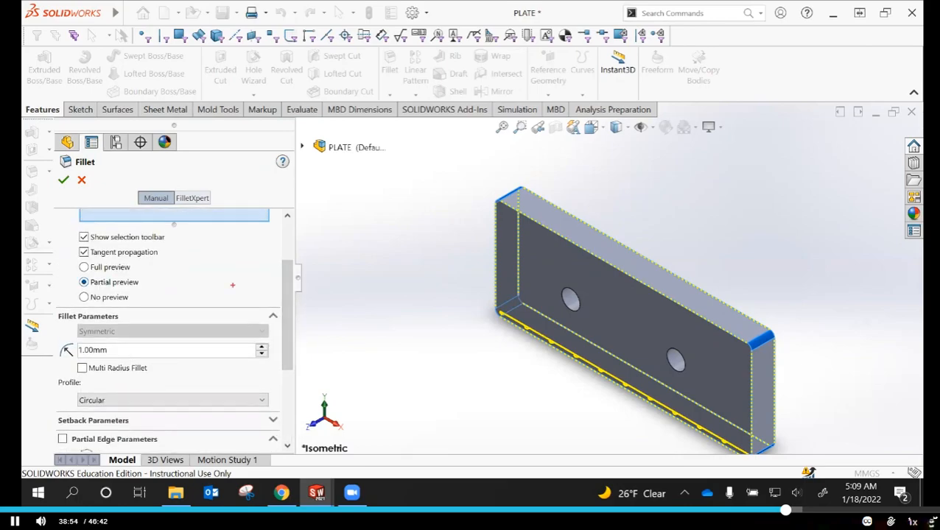
drag(60, 359, 244, 381)
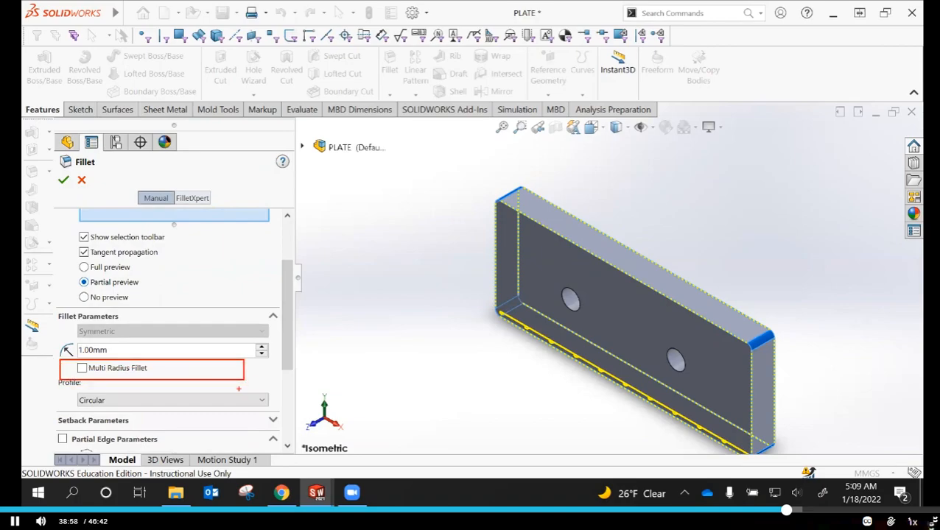
key(Escape)
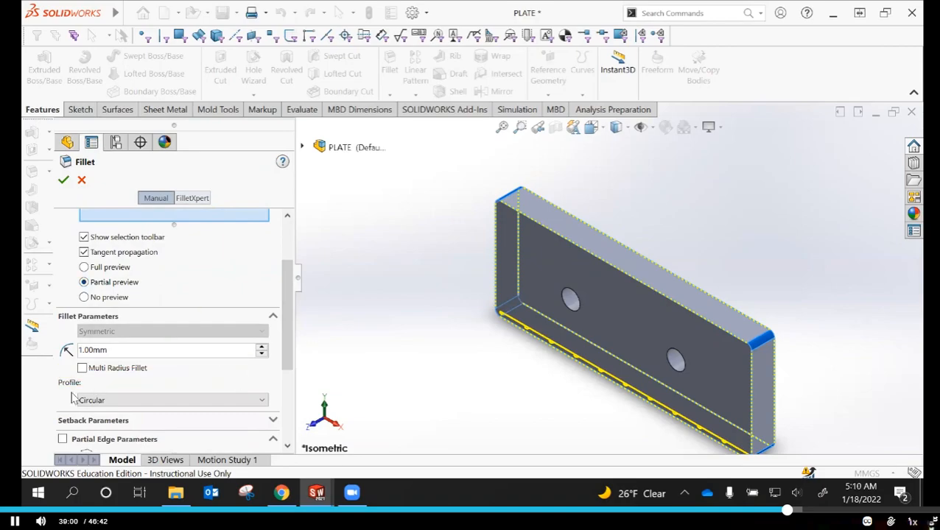
click(83, 368)
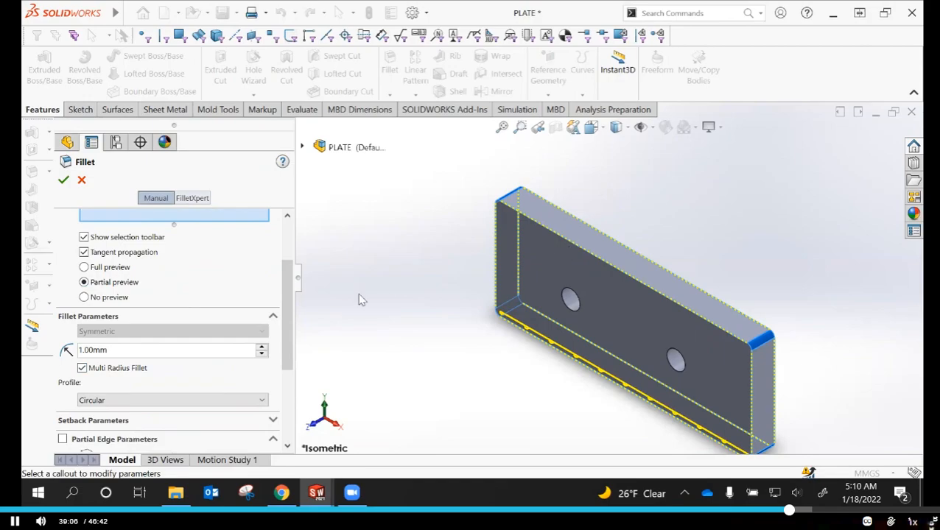
mouse_move(290, 303)
mouse_down()
mouse_move(286, 293)
mouse_move(280, 301)
mouse_up()
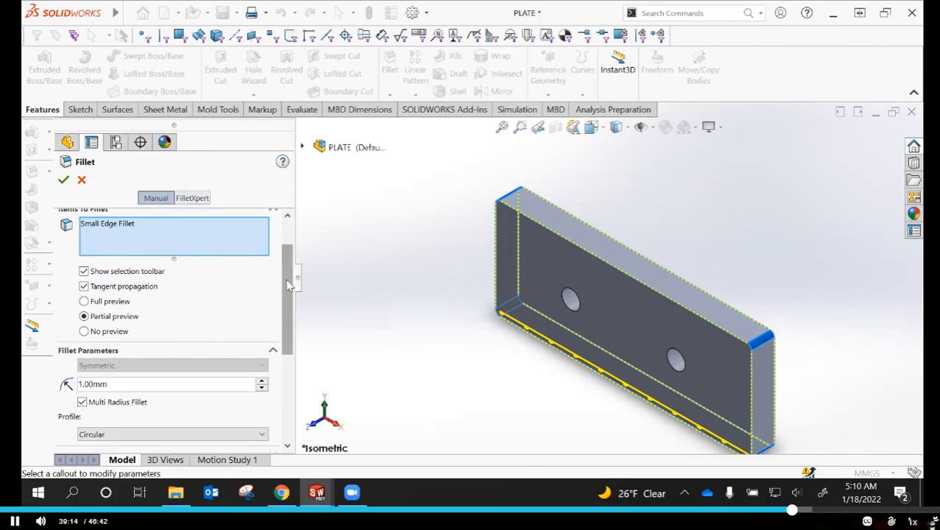
drag(289, 287, 287, 256)
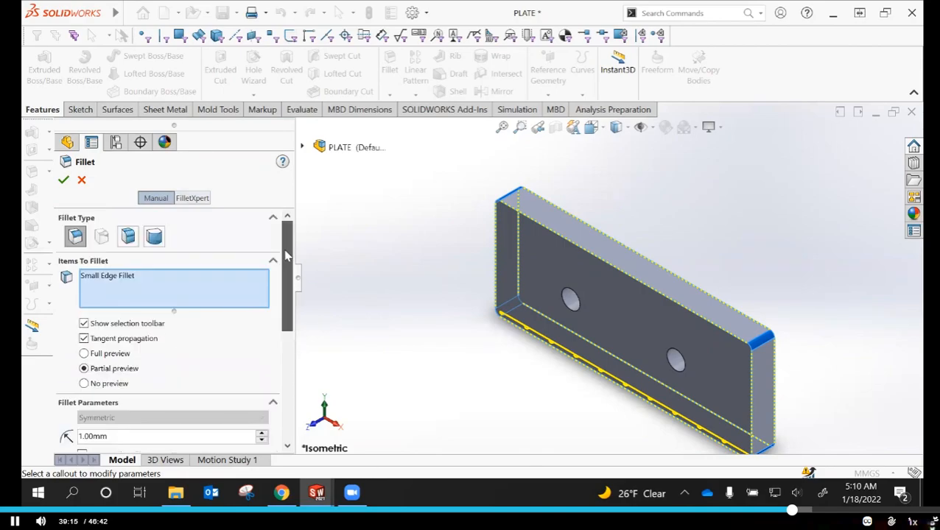
Clear all items selected for the new fillet, including the Small Edge Fillet feature and the plate's front upper edge
click(592, 256)
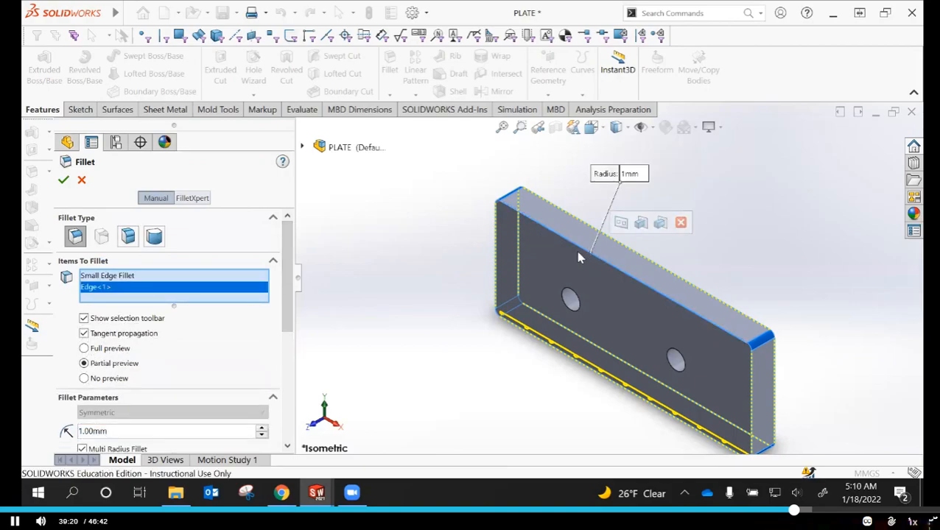
click(107, 277)
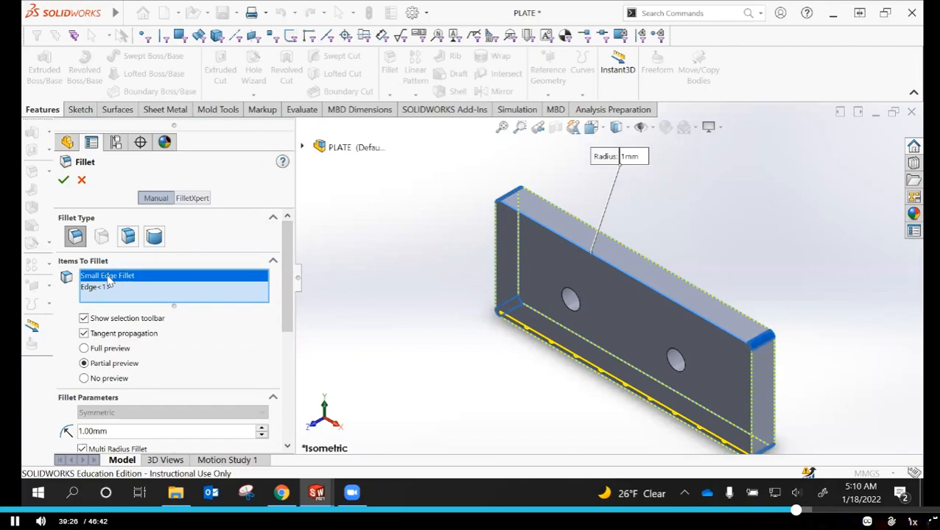
right_click(108, 281)
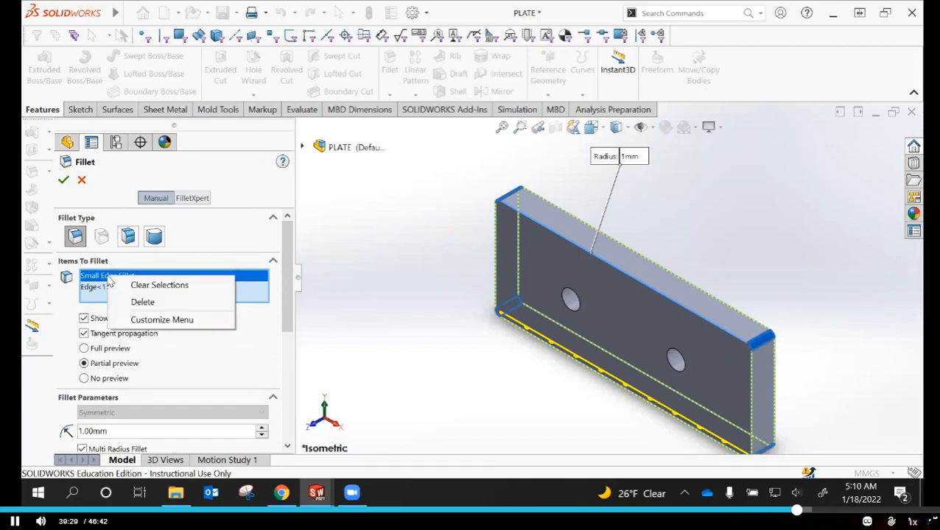
click(168, 286)
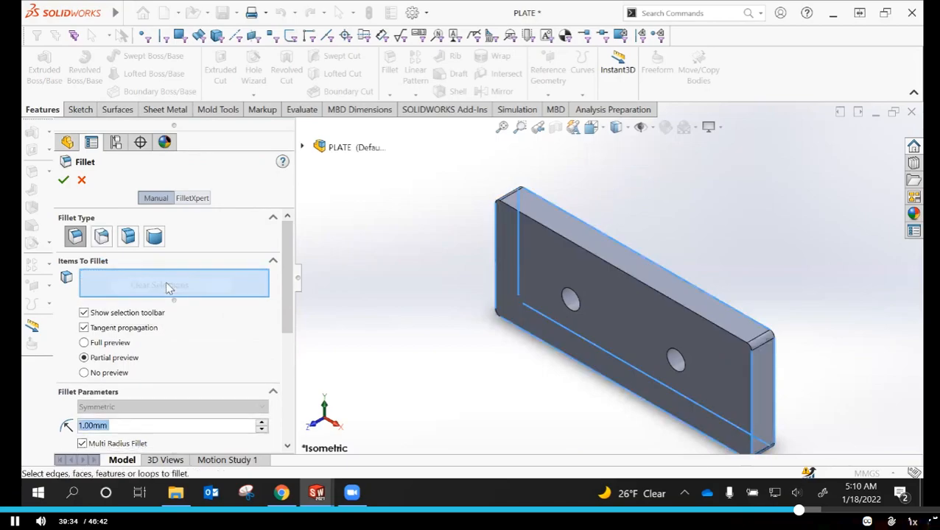
click(111, 288)
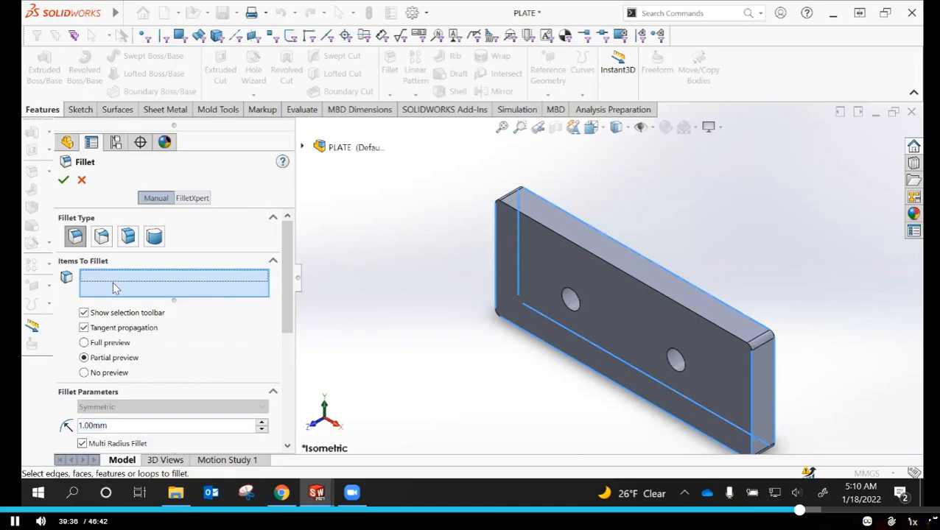
Select the plate's front and back upper long edges for the 1 mm fillet, removing the hole face from the selection
click(584, 252)
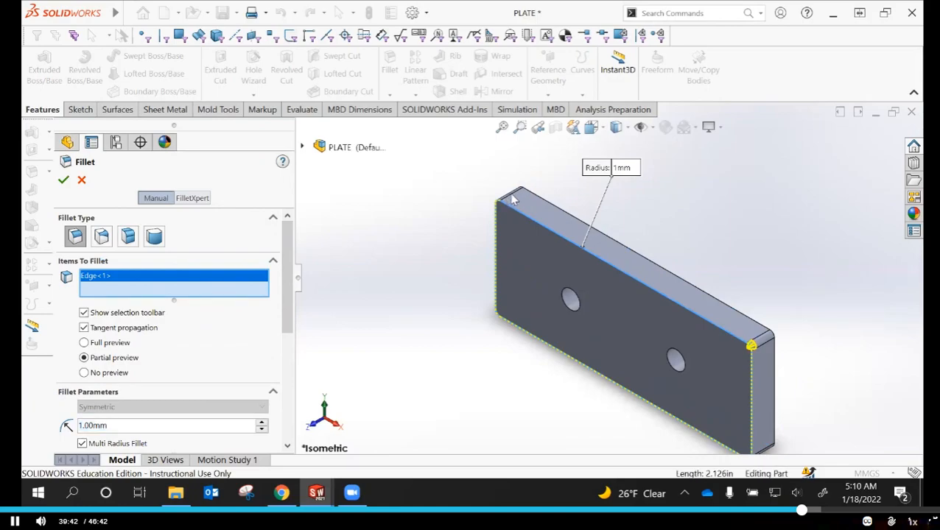
click(571, 301)
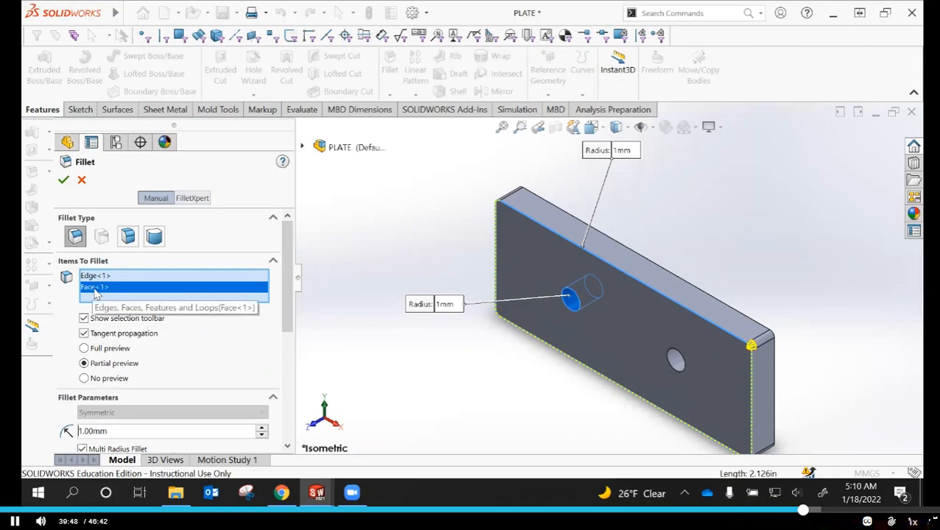
right_click(96, 293)
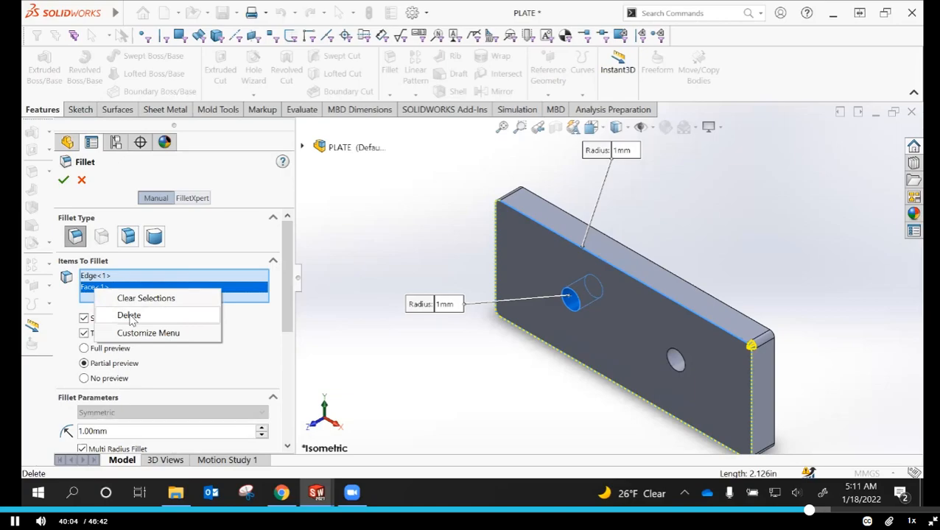
click(129, 316)
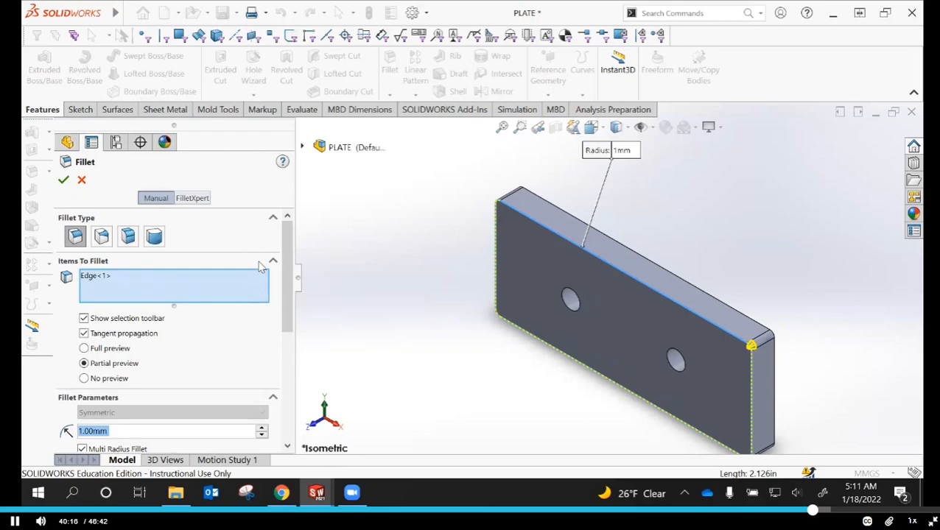
click(638, 255)
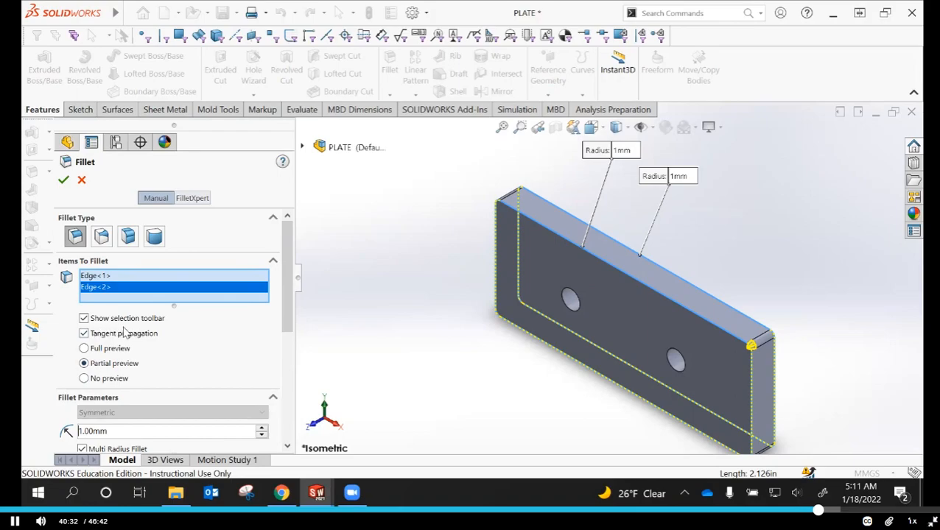
Compare the fillet preview with and without Tangent propagation, keep it enabled, and create the 1 mm fillet around both large faces
click(84, 334)
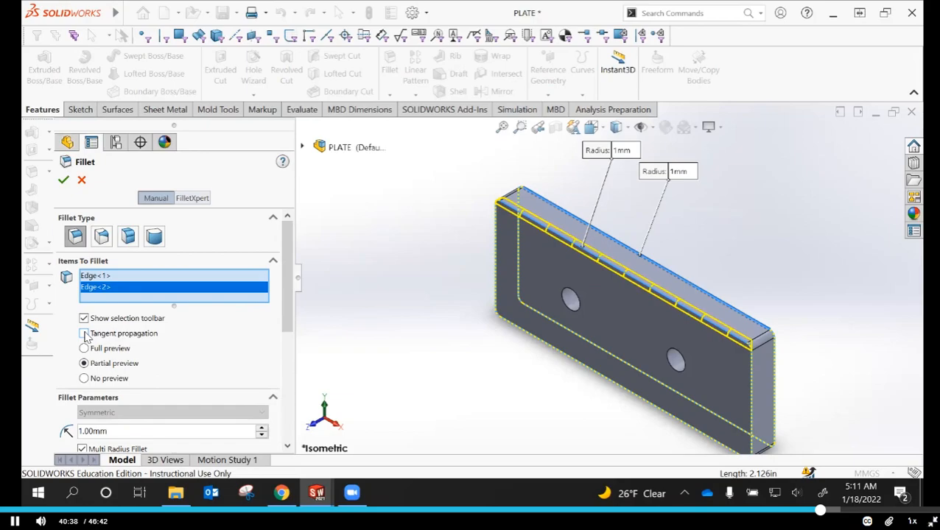
click(85, 334)
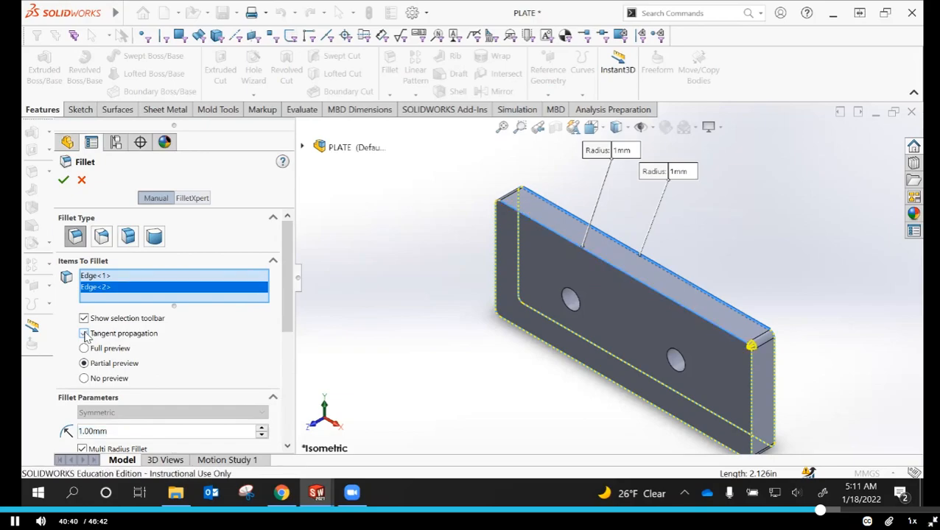
click(86, 335)
click(65, 182)
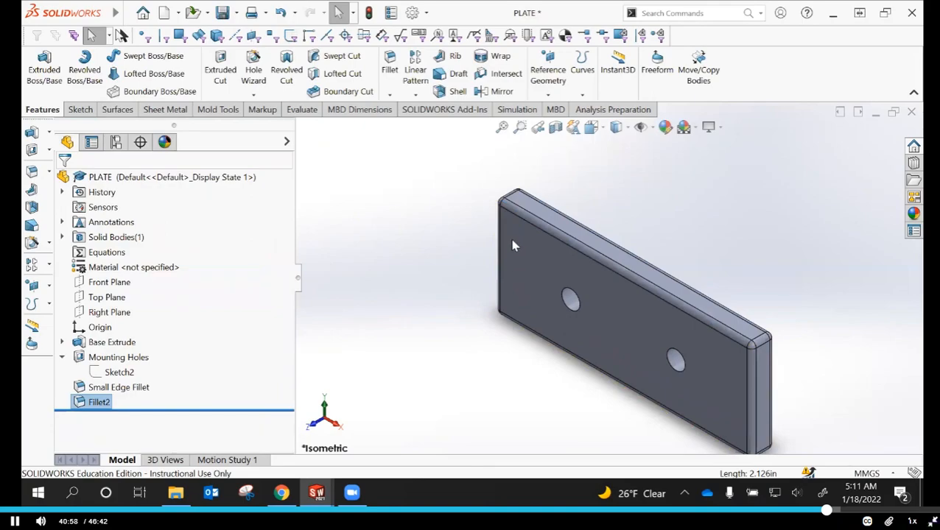
click(402, 333)
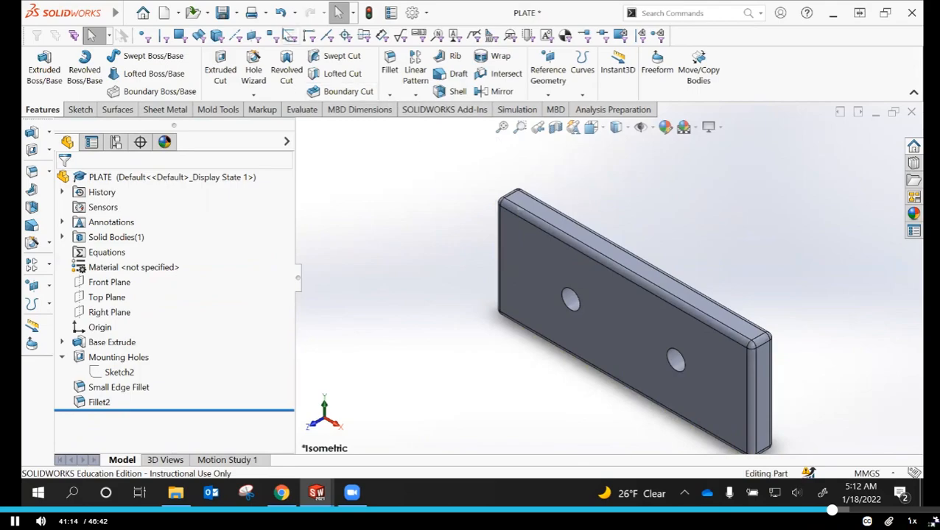
Save the PLATE part and orient the model to its Back view
click(222, 13)
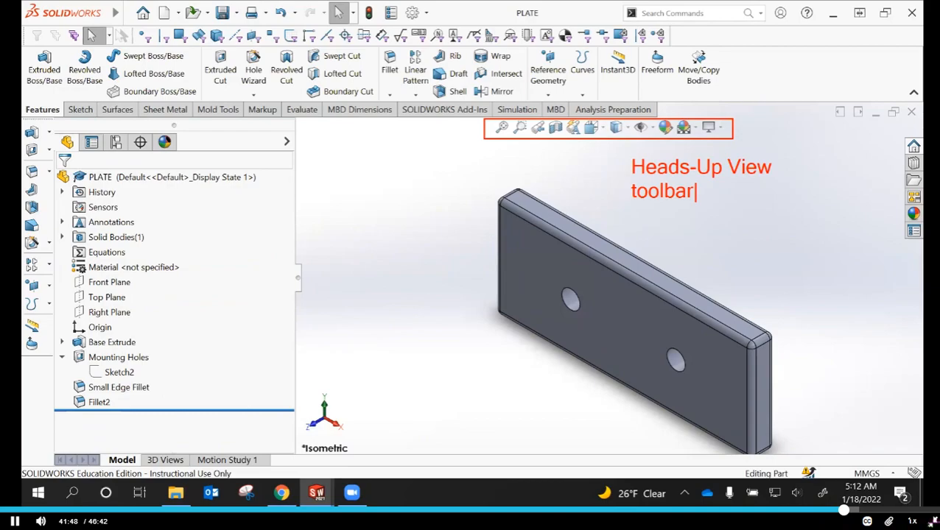
click(594, 128)
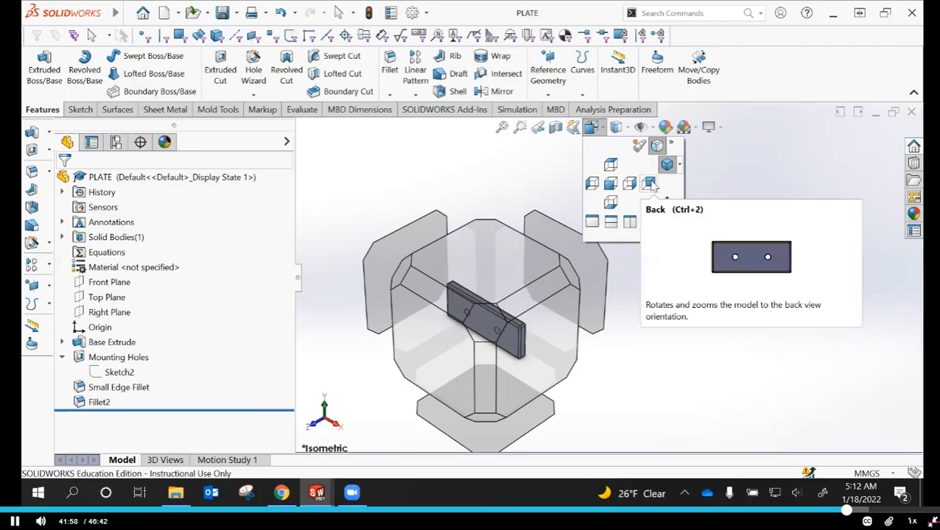
click(648, 184)
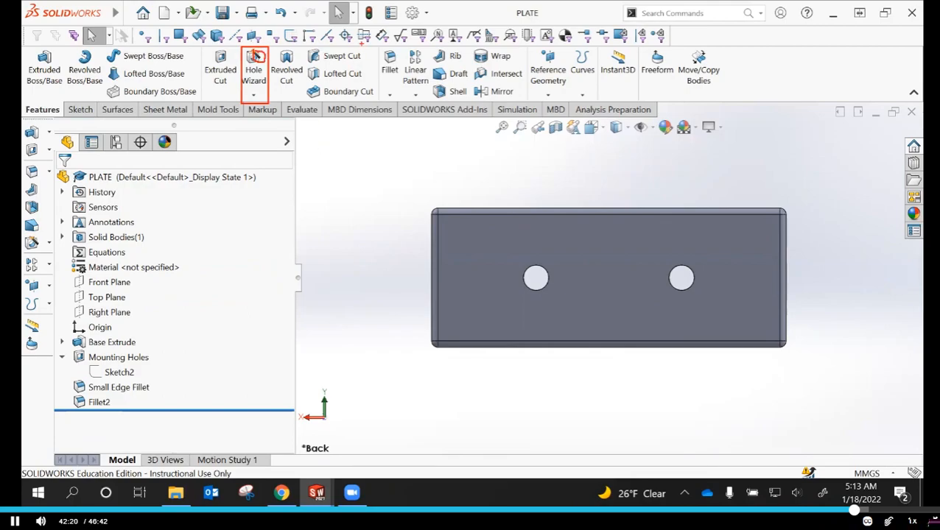
Start a Hole Wizard countersink using the ANSI Metric standard, Flat Head Screw - ANSI B18.6.7M type and M4 size
key(Escape)
click(255, 72)
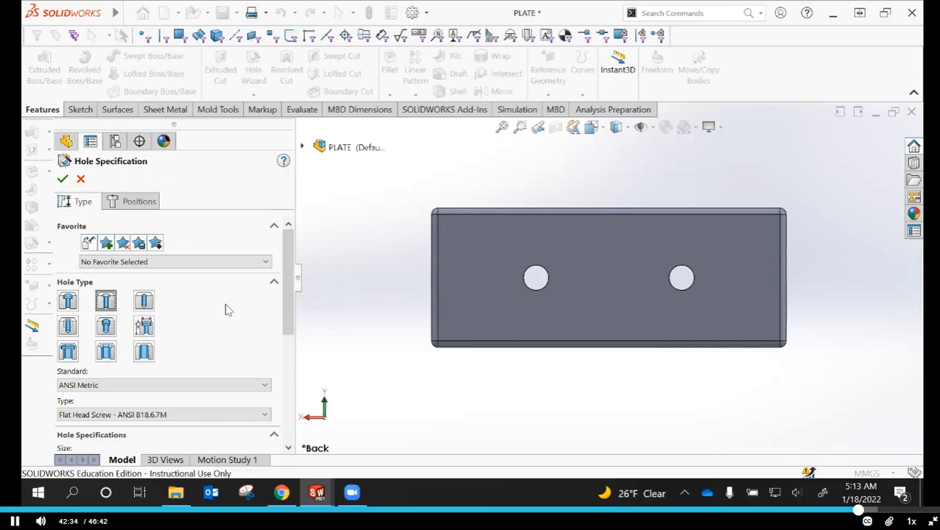
scroll(277, 324, down, 3)
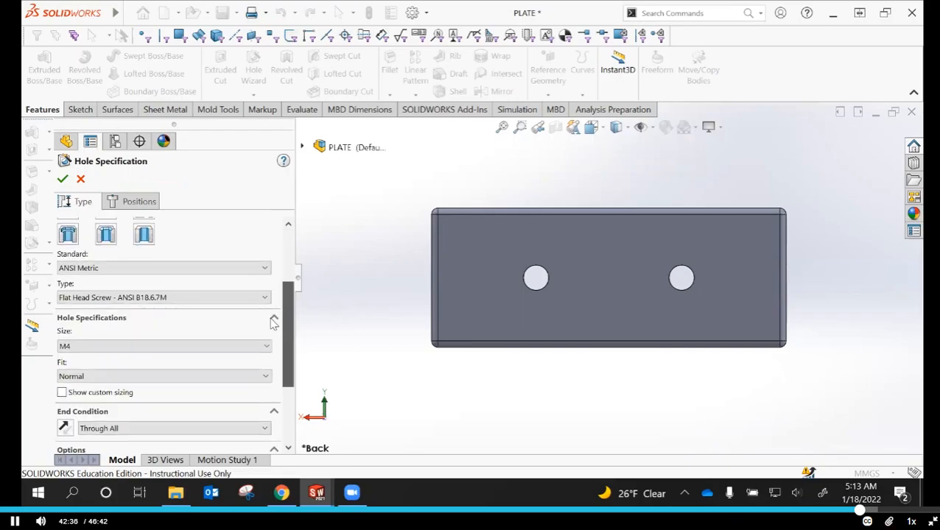
click(265, 269)
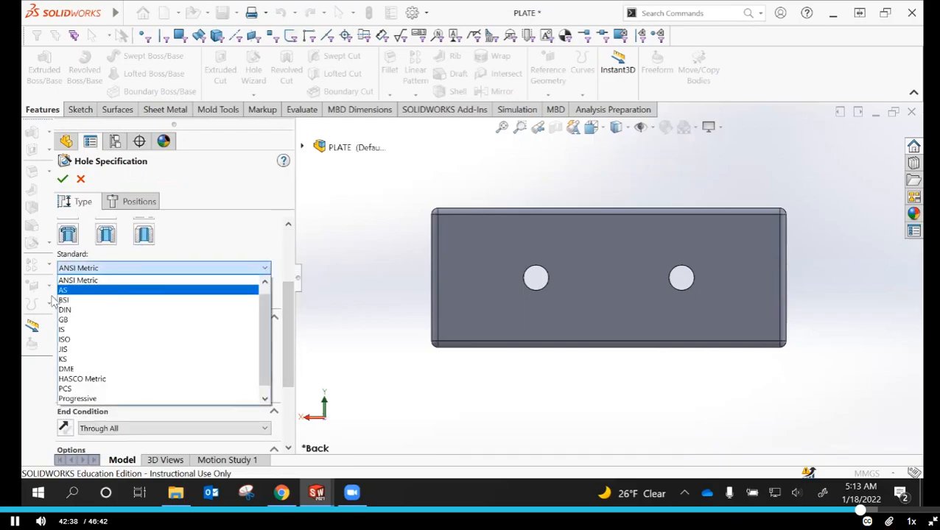
click(82, 282)
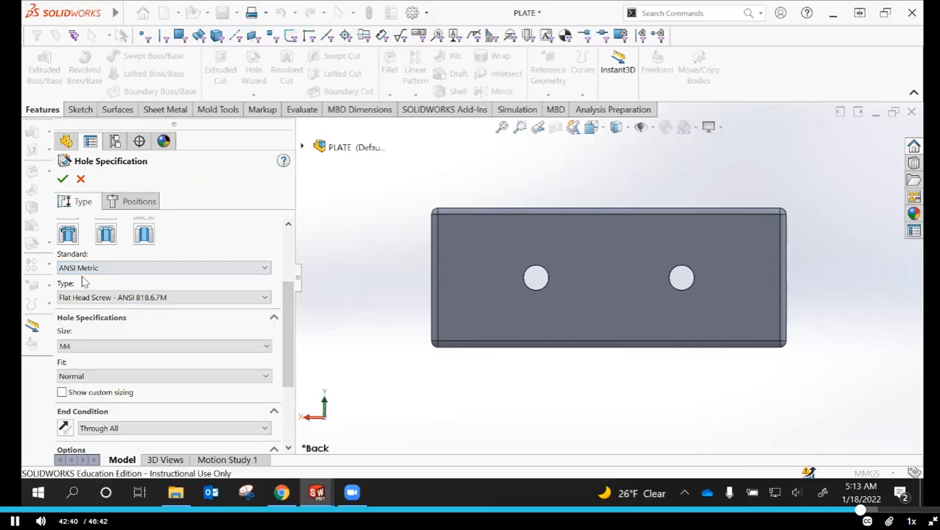
click(266, 297)
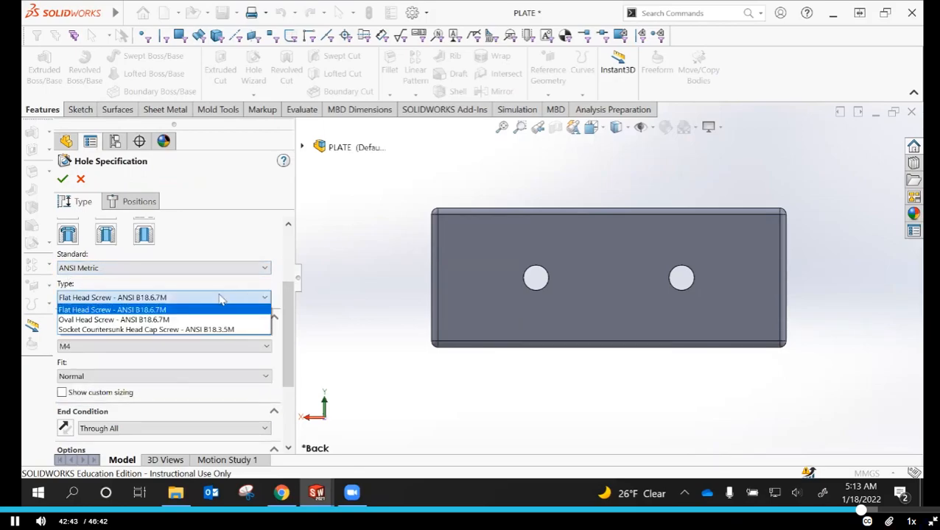
click(103, 311)
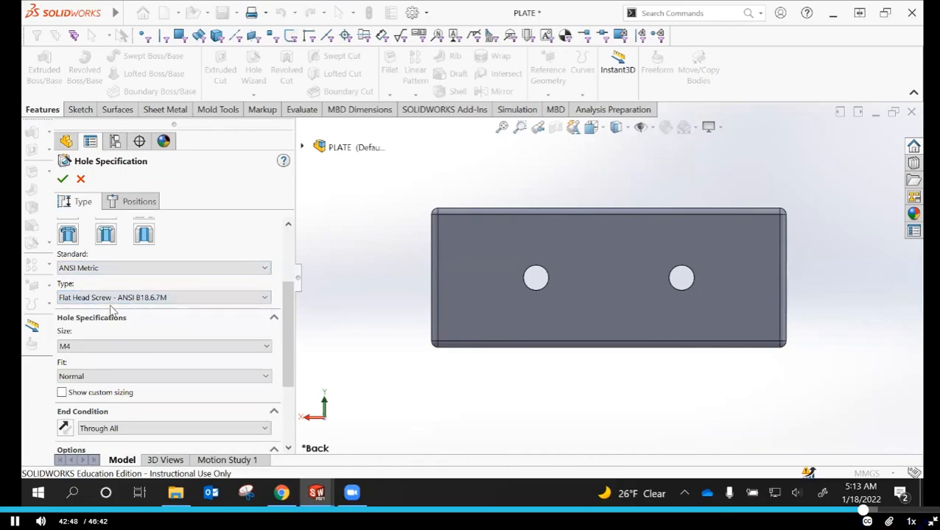
click(266, 347)
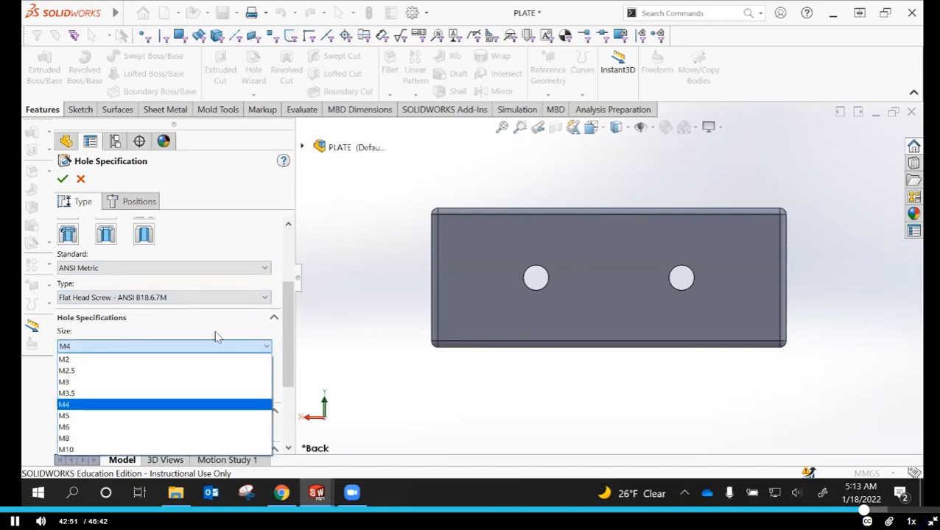
click(68, 405)
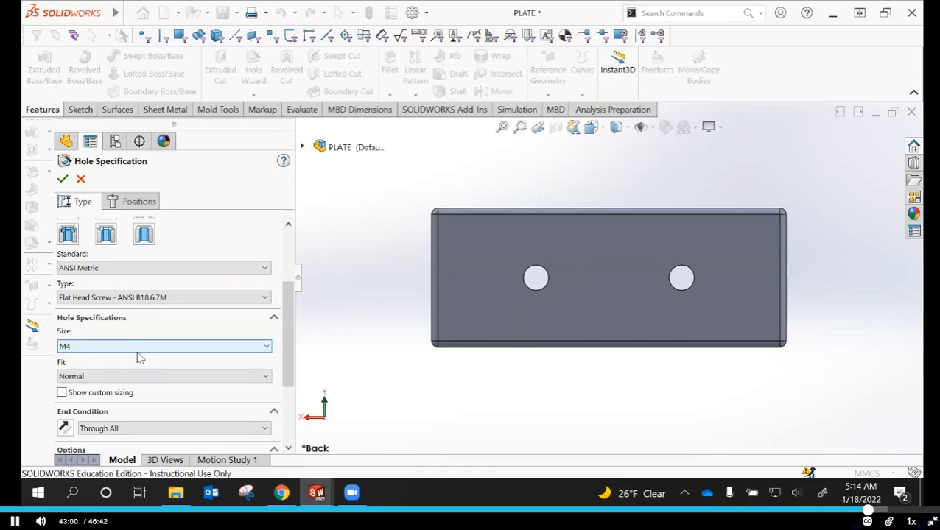
Keep the countersink hole's fit at Normal and its end condition at Through All
drag(288, 320, 291, 363)
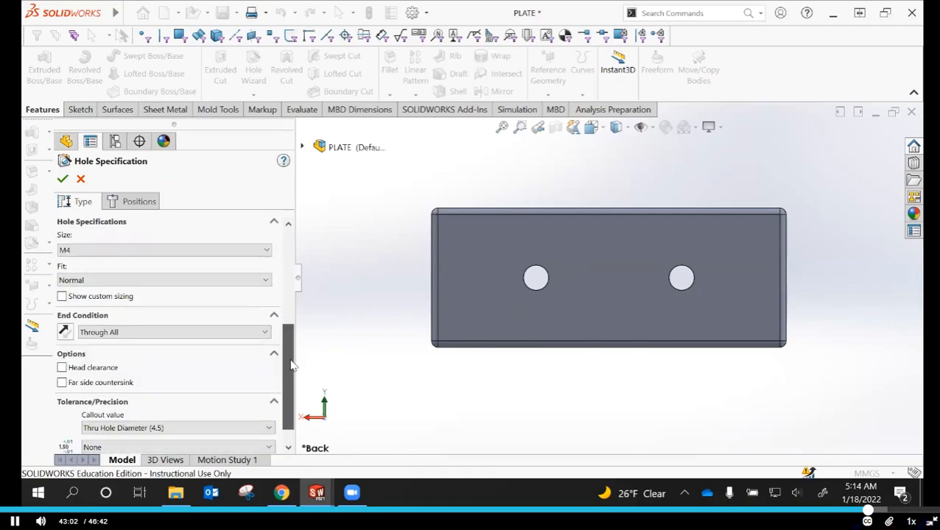
click(266, 280)
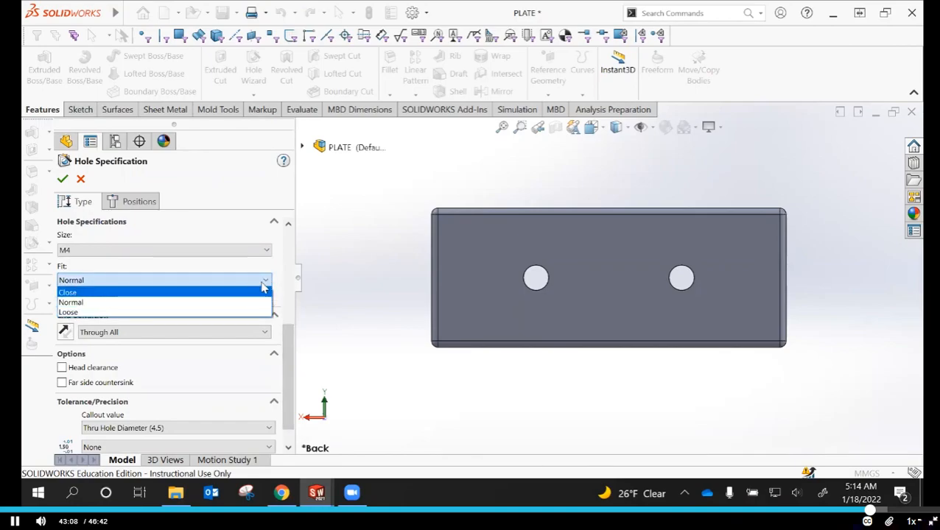
click(266, 282)
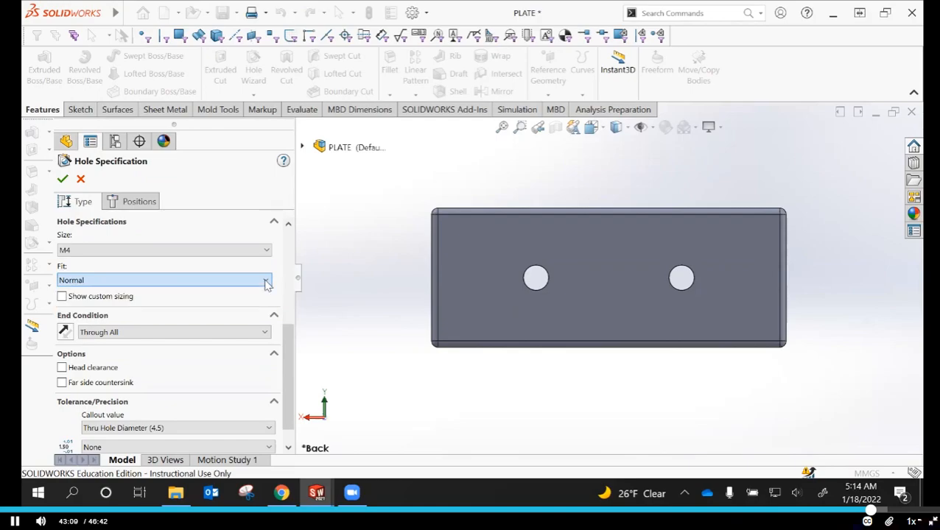
click(267, 334)
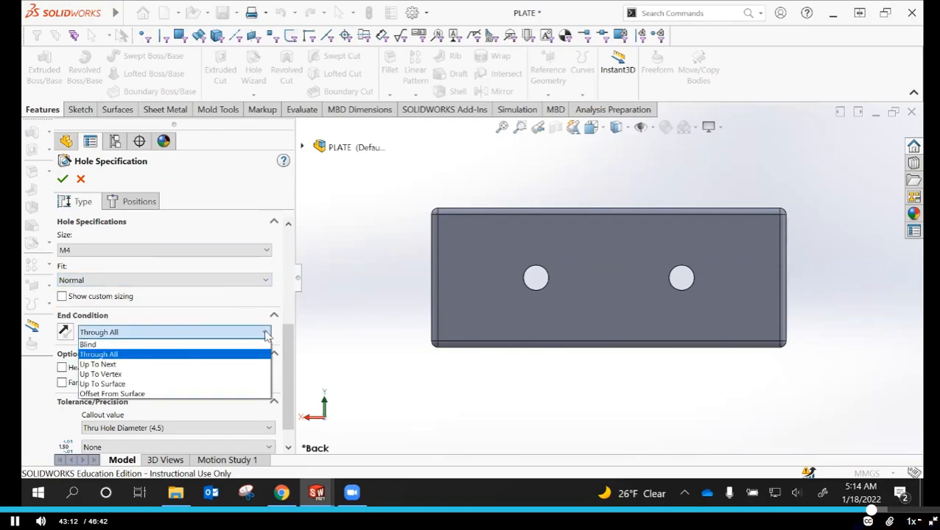
click(266, 336)
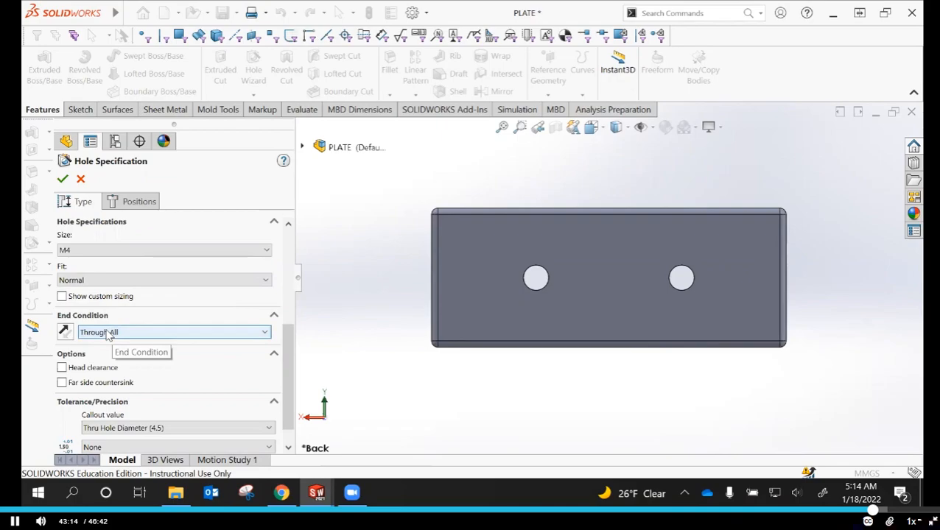
Review the remaining countersink options and tolerance settings, and proceed to defining the hole positions
scroll(285, 391, down, 1)
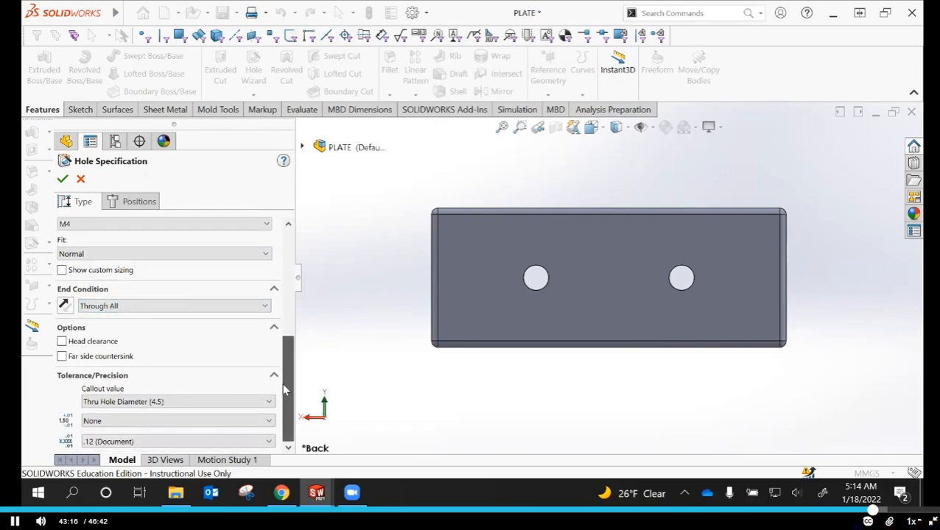
scroll(286, 354, up, 1)
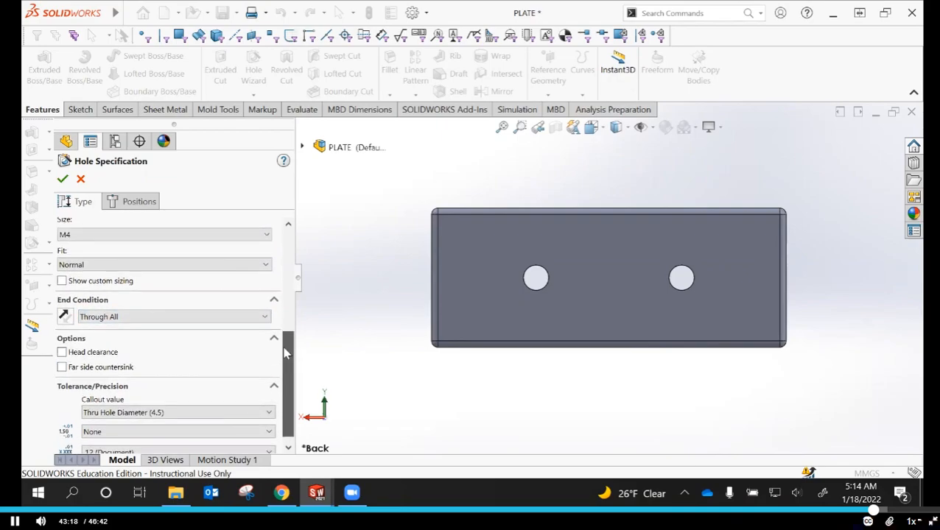
drag(286, 354, 292, 246)
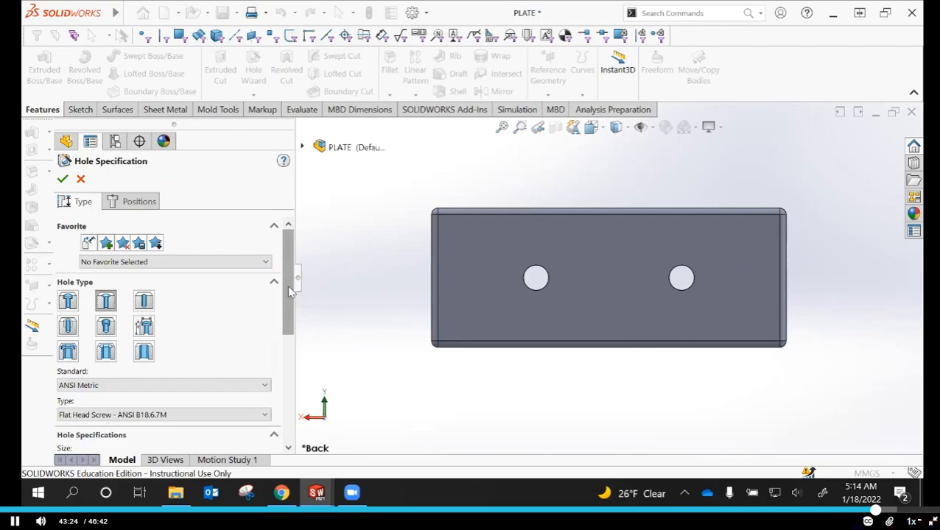
drag(287, 300, 286, 391)
scroll(286, 364, up, 5)
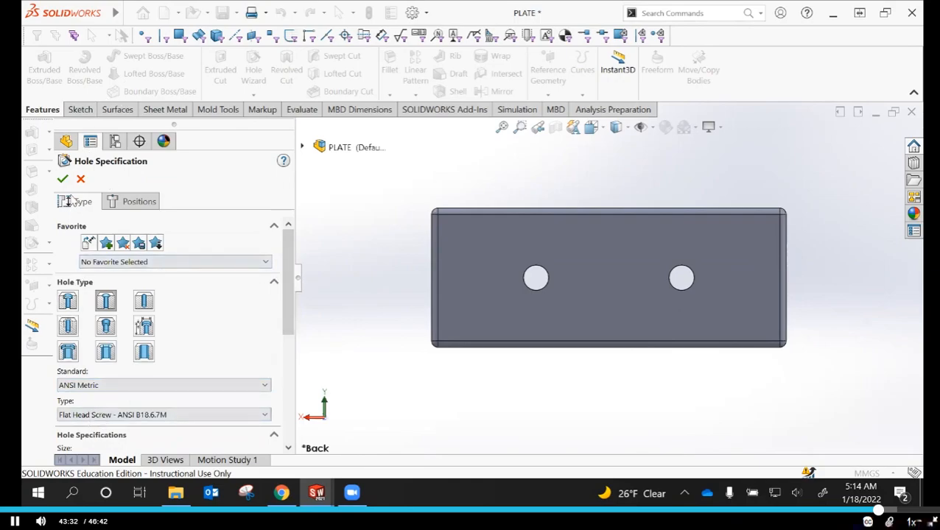
click(130, 203)
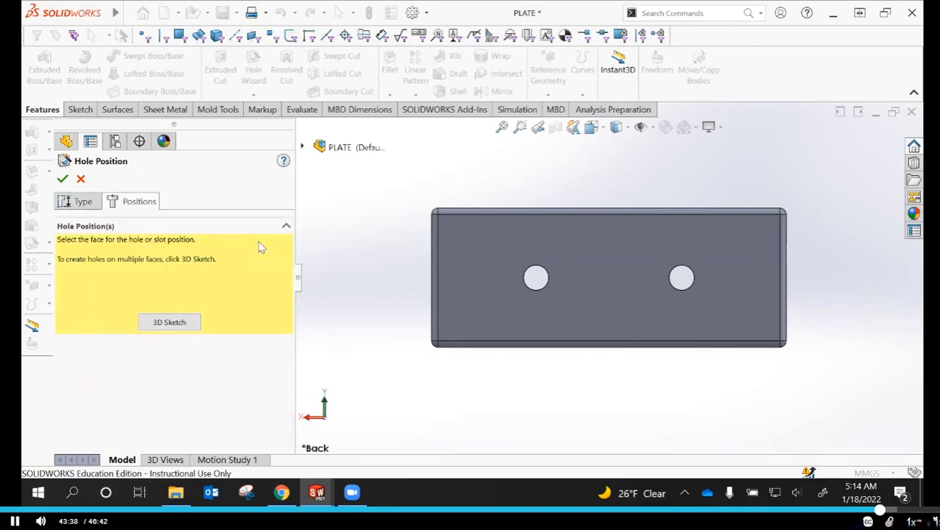
Place one countersink on the back face between the two holes, about 30 mm from the origin-side edge and 14 mm above the lower edge
click(603, 265)
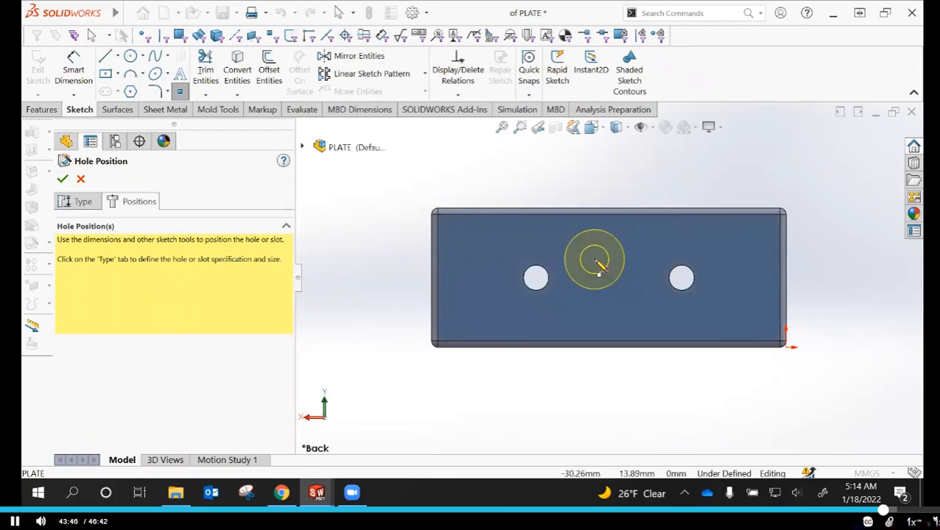
click(595, 260)
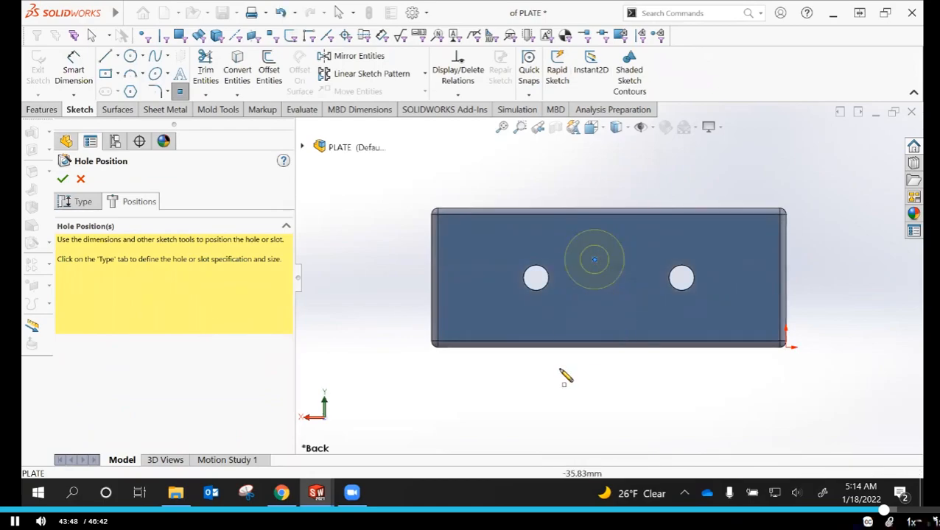
key(Escape)
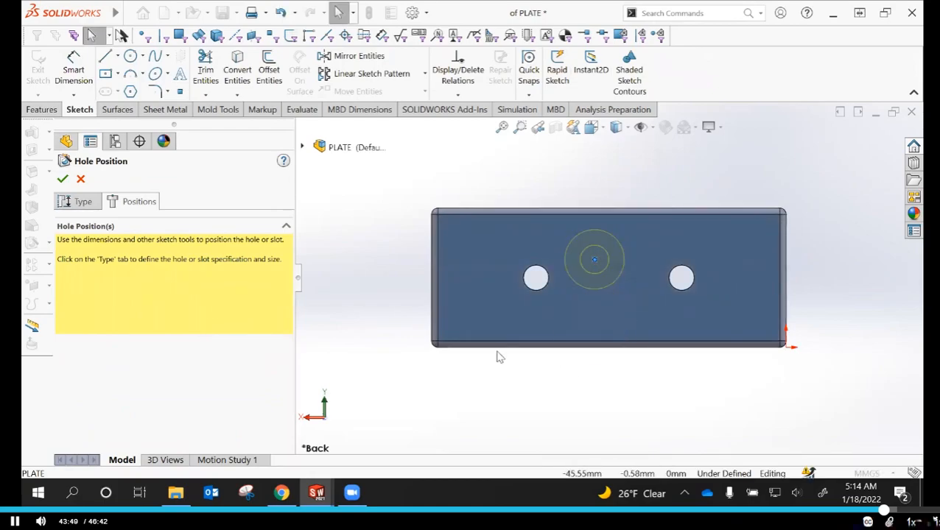
Dimension the countersink's centre point horizontally 28 mm from the plate's short edge at the origin side
click(83, 77)
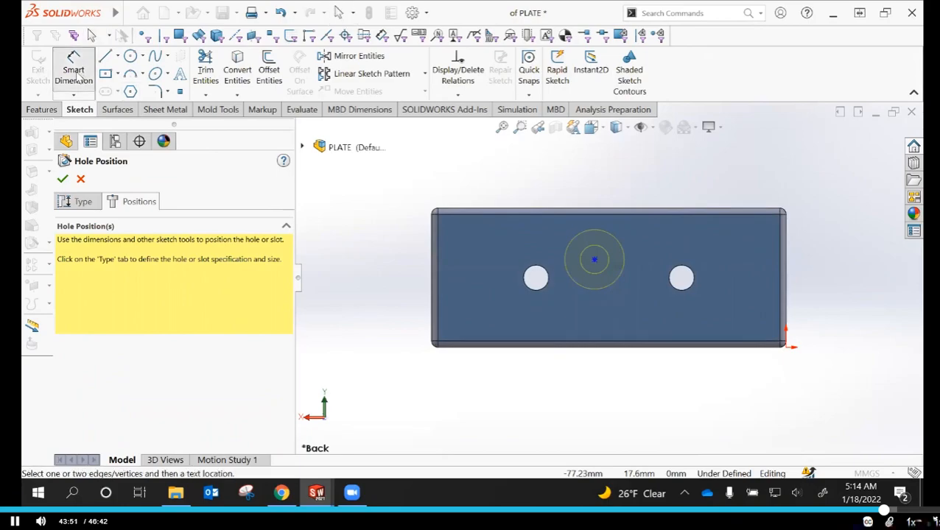
click(595, 261)
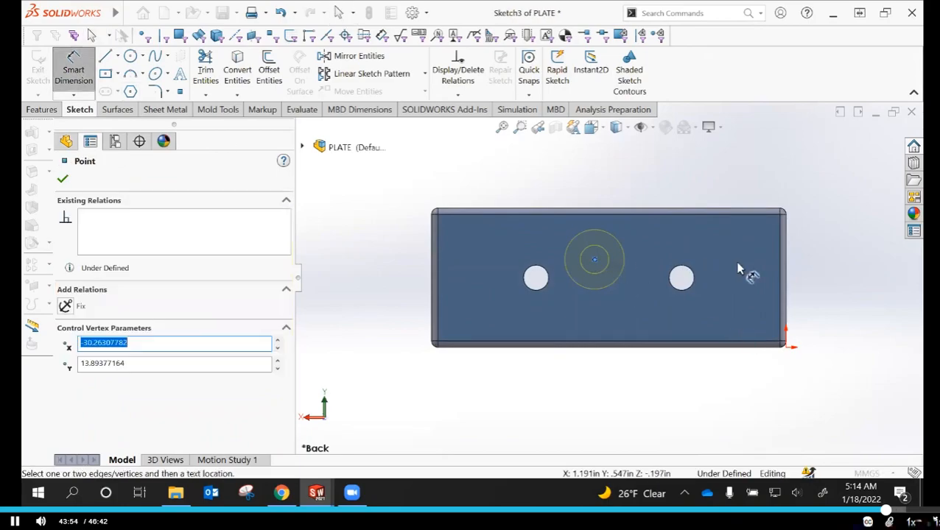
click(785, 256)
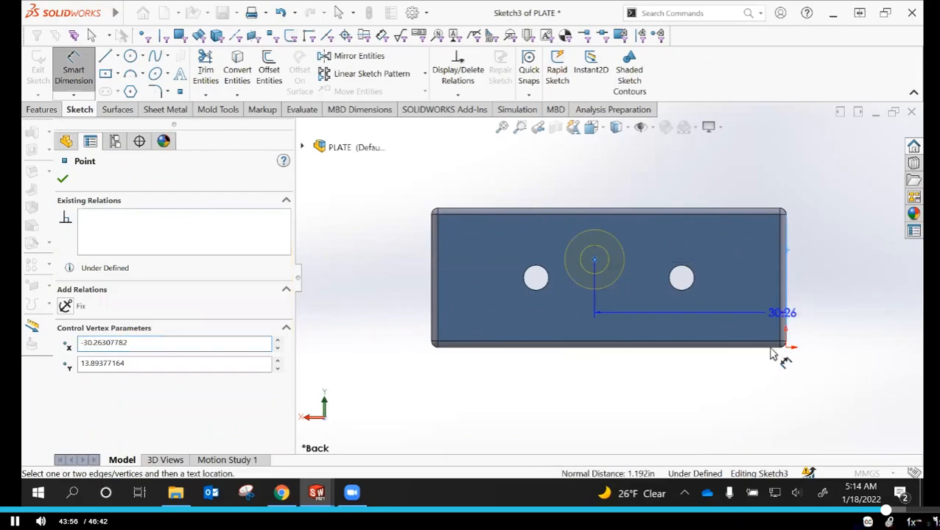
click(728, 387)
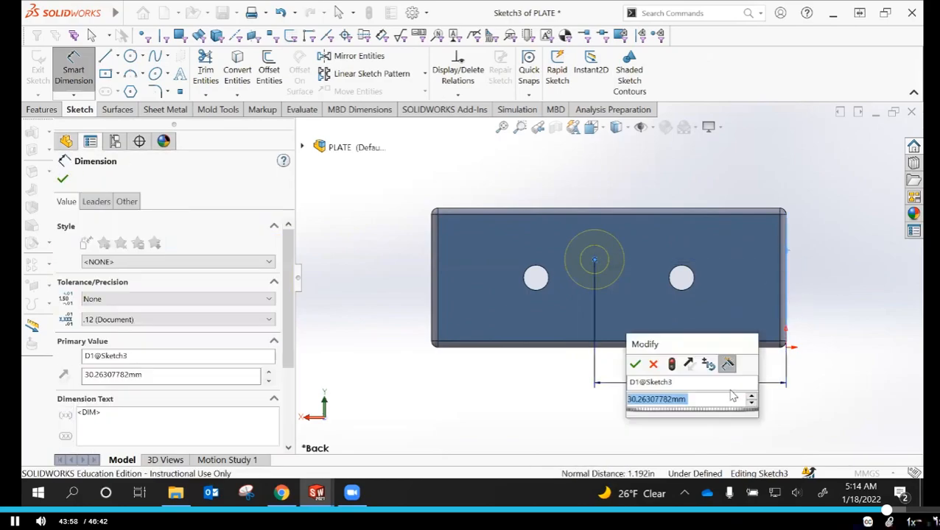
text(56)
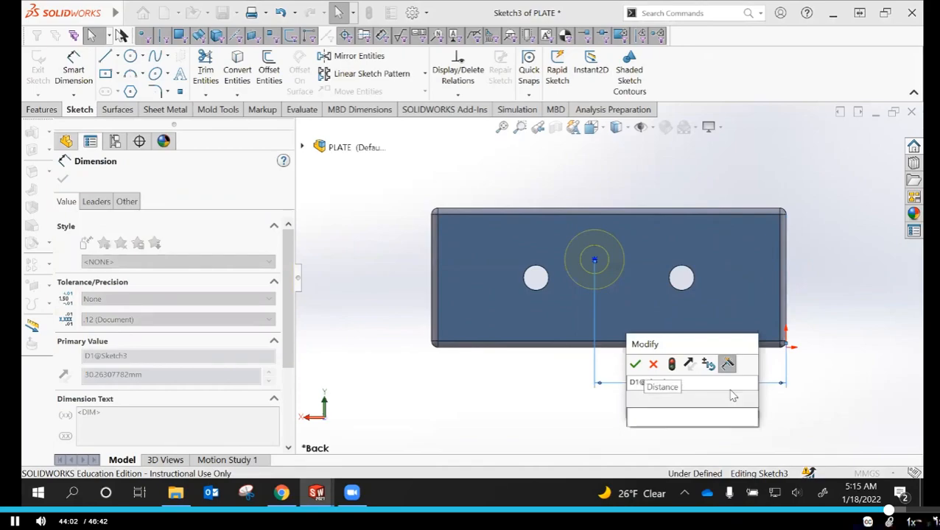
key(Escape)
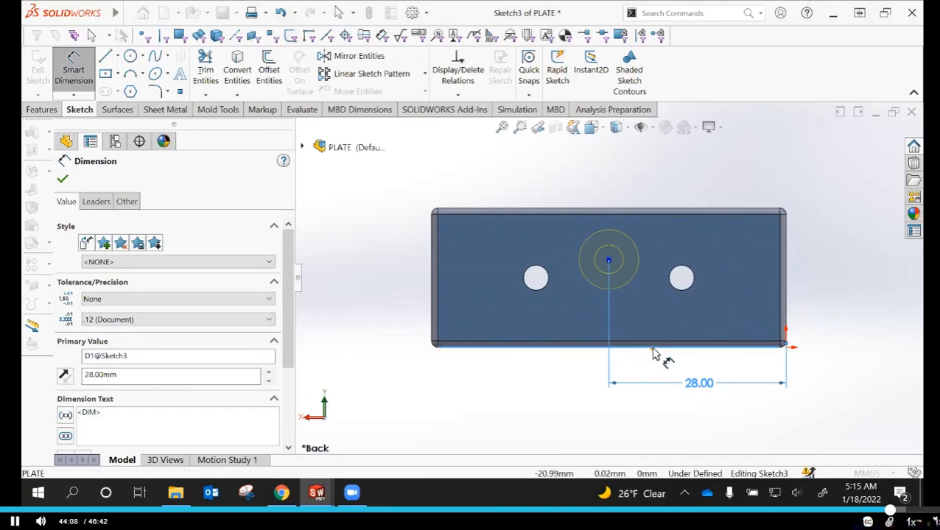
Dimension the countersink's centre point 11 mm above the plate's lower edge and finish the Hole Wizard feature
click(608, 261)
click(838, 298)
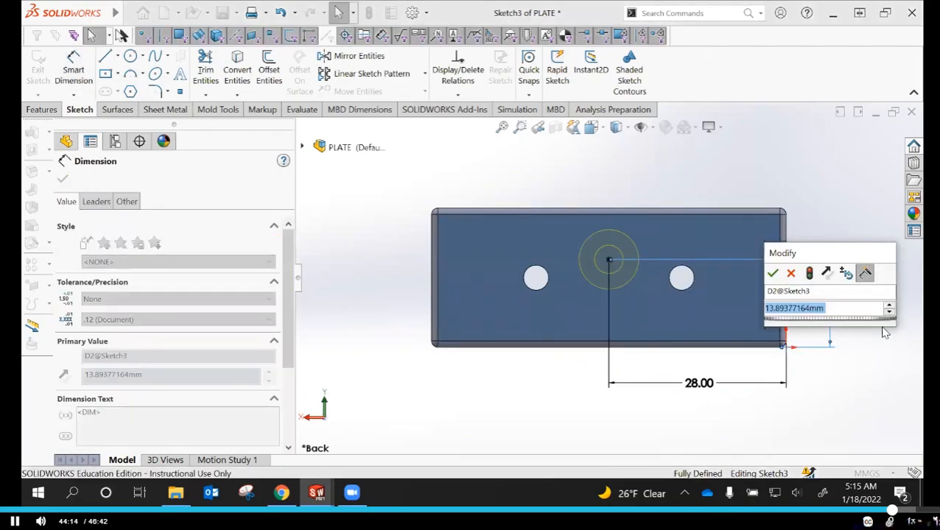
text(11)
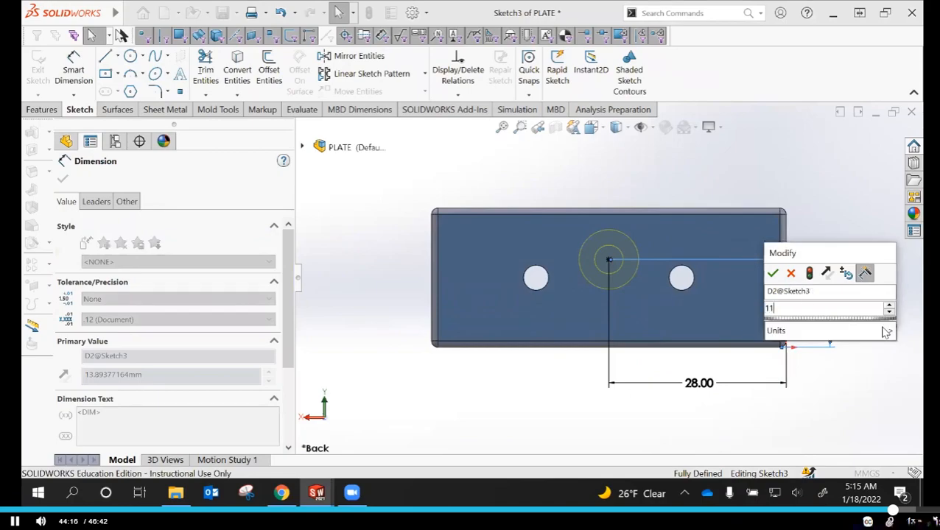
key(Return)
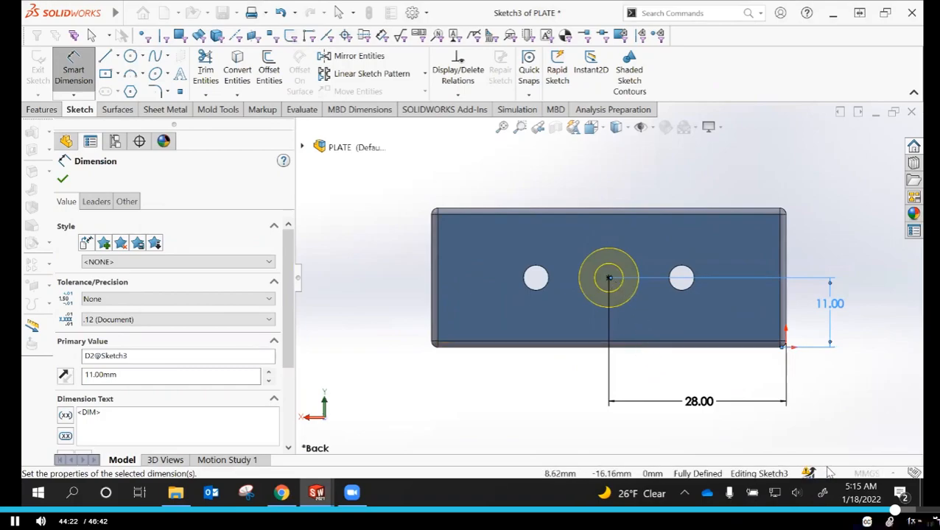
click(62, 179)
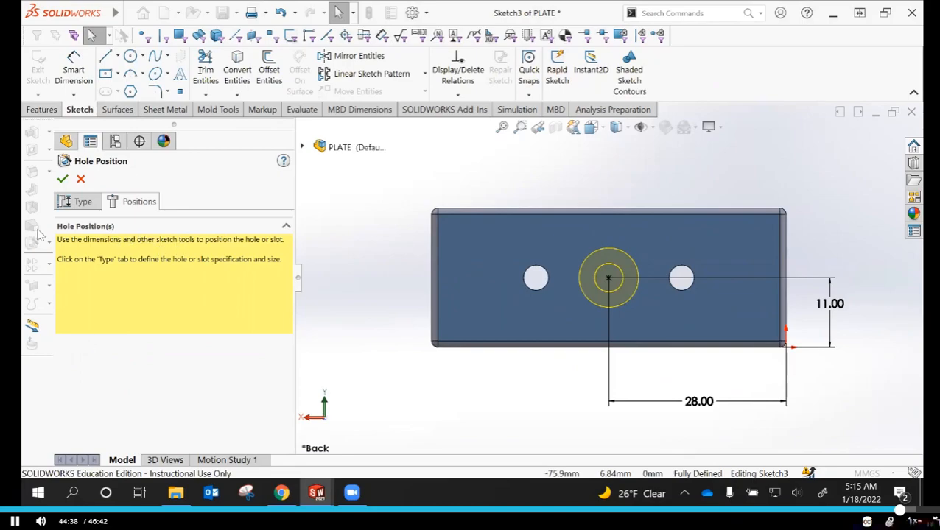
click(63, 180)
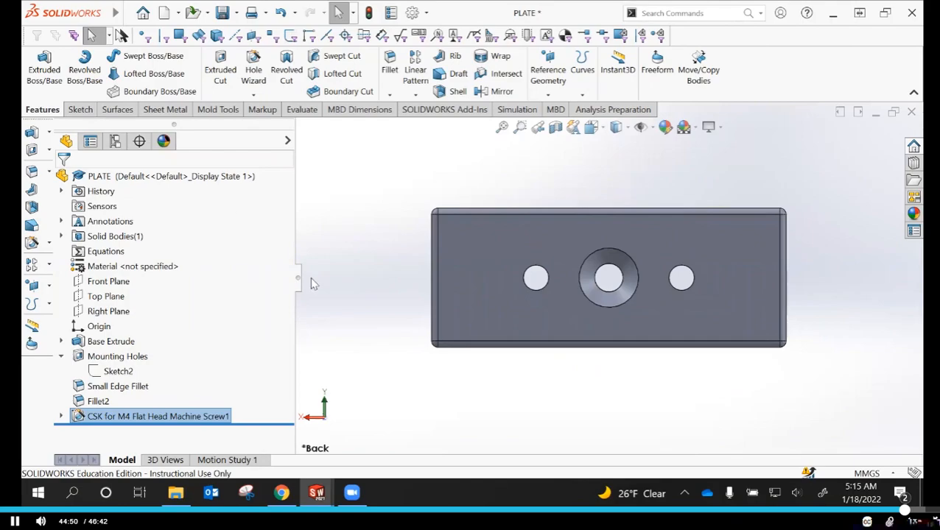
Inspect the finished countersink from an angle and show the whole plate in the Isometric view
middle_drag(380, 296, 409, 378)
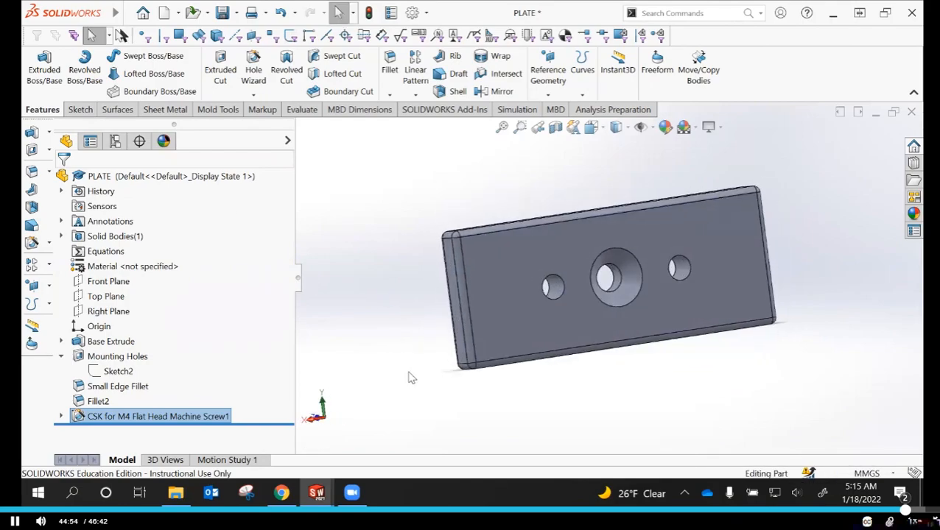
click(588, 130)
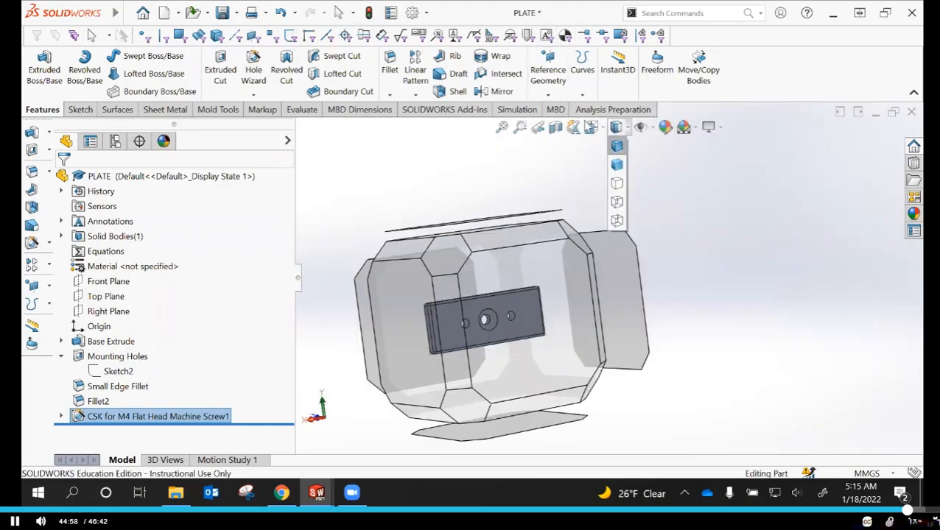
click(591, 127)
click(667, 165)
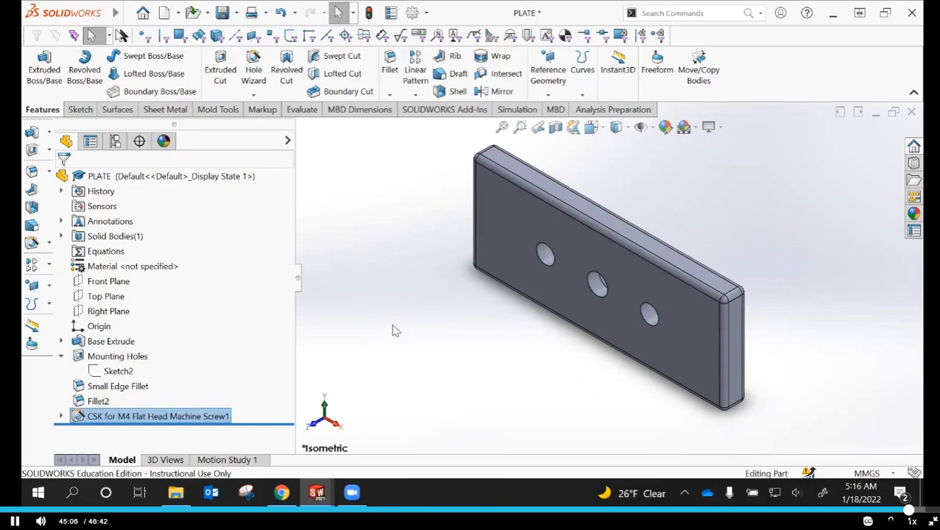
scroll(475, 357, up, 1)
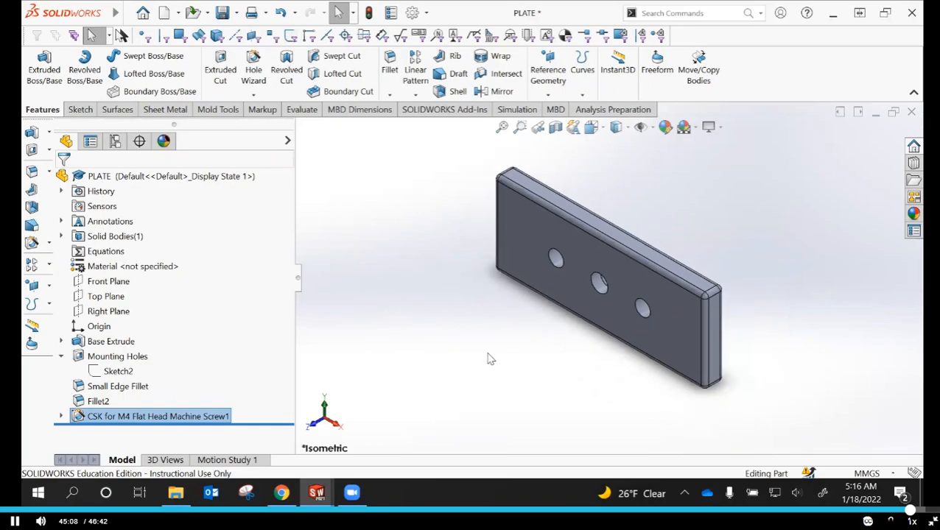
scroll(440, 336, up, 2)
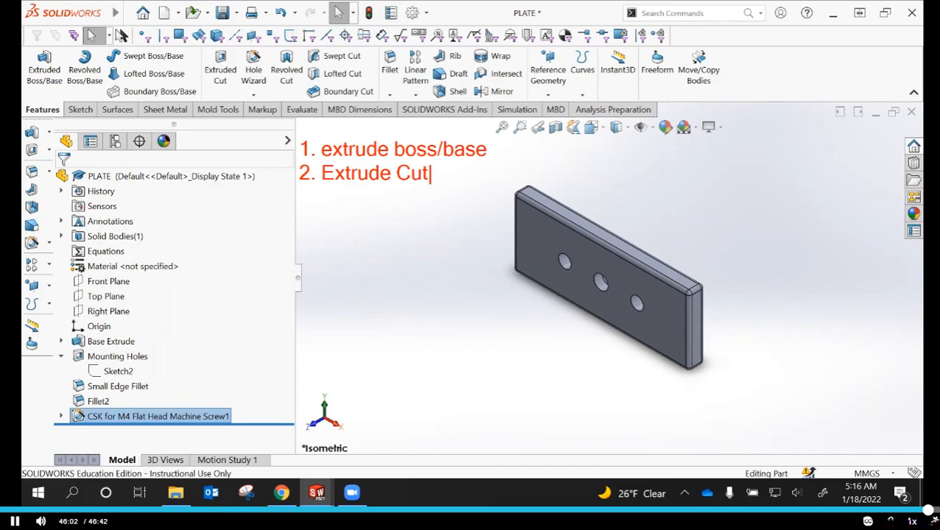
Add "3. Fully Defined Sketches" as the third line of the on-screen annotation list
key(Return)
text(3. Fully)
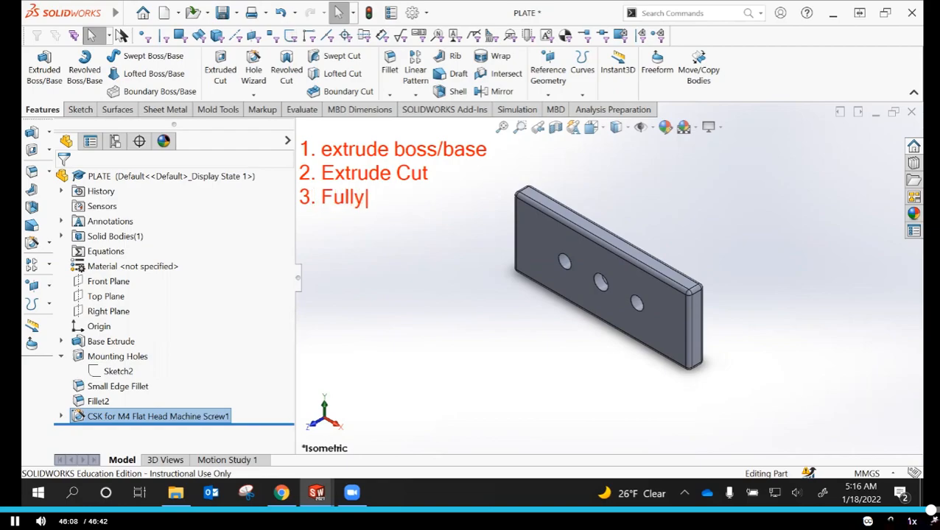
text( Define)
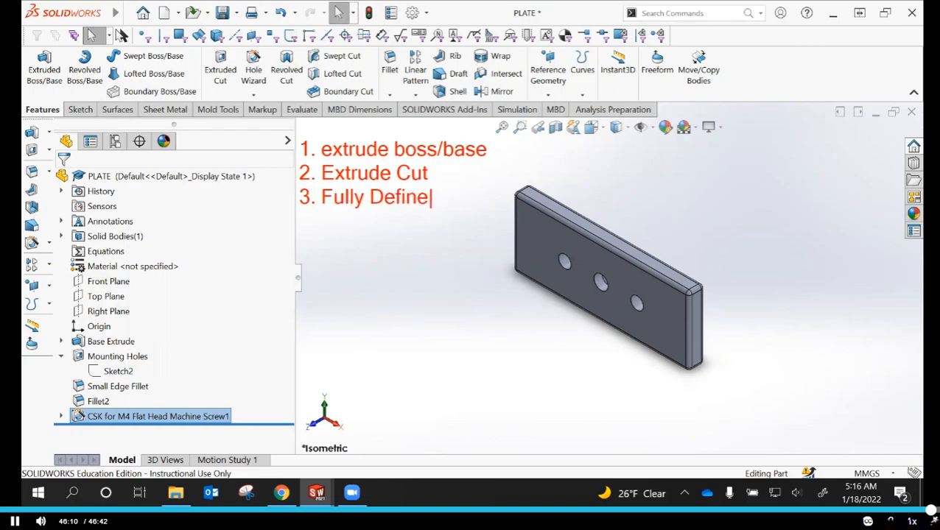
text(d Sketches)
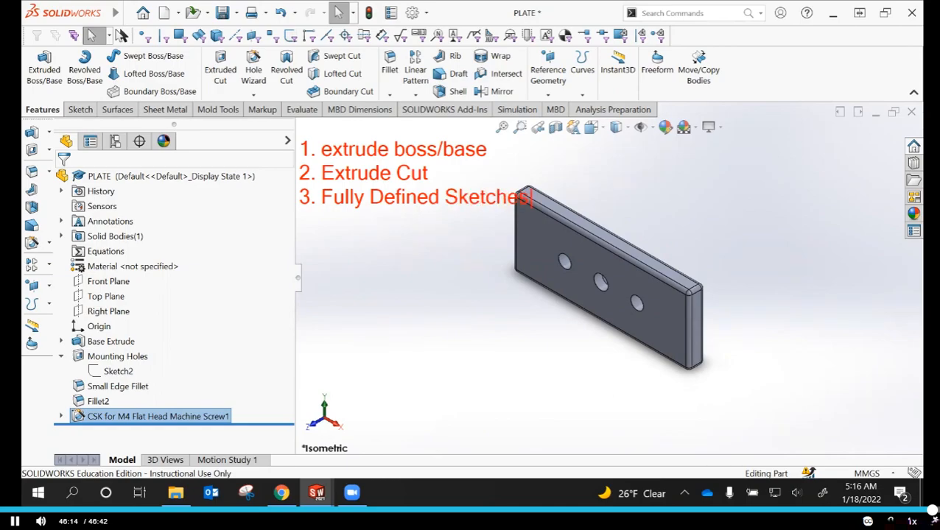
Add "4. Hole Wizard" as the fourth line of the on-screen annotation list
key(Return)
text(4. Hole Wizard)
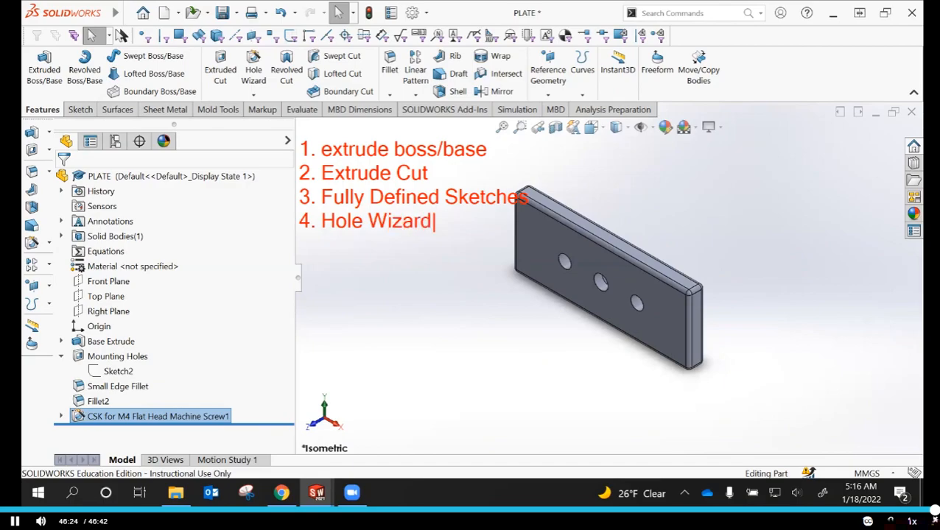